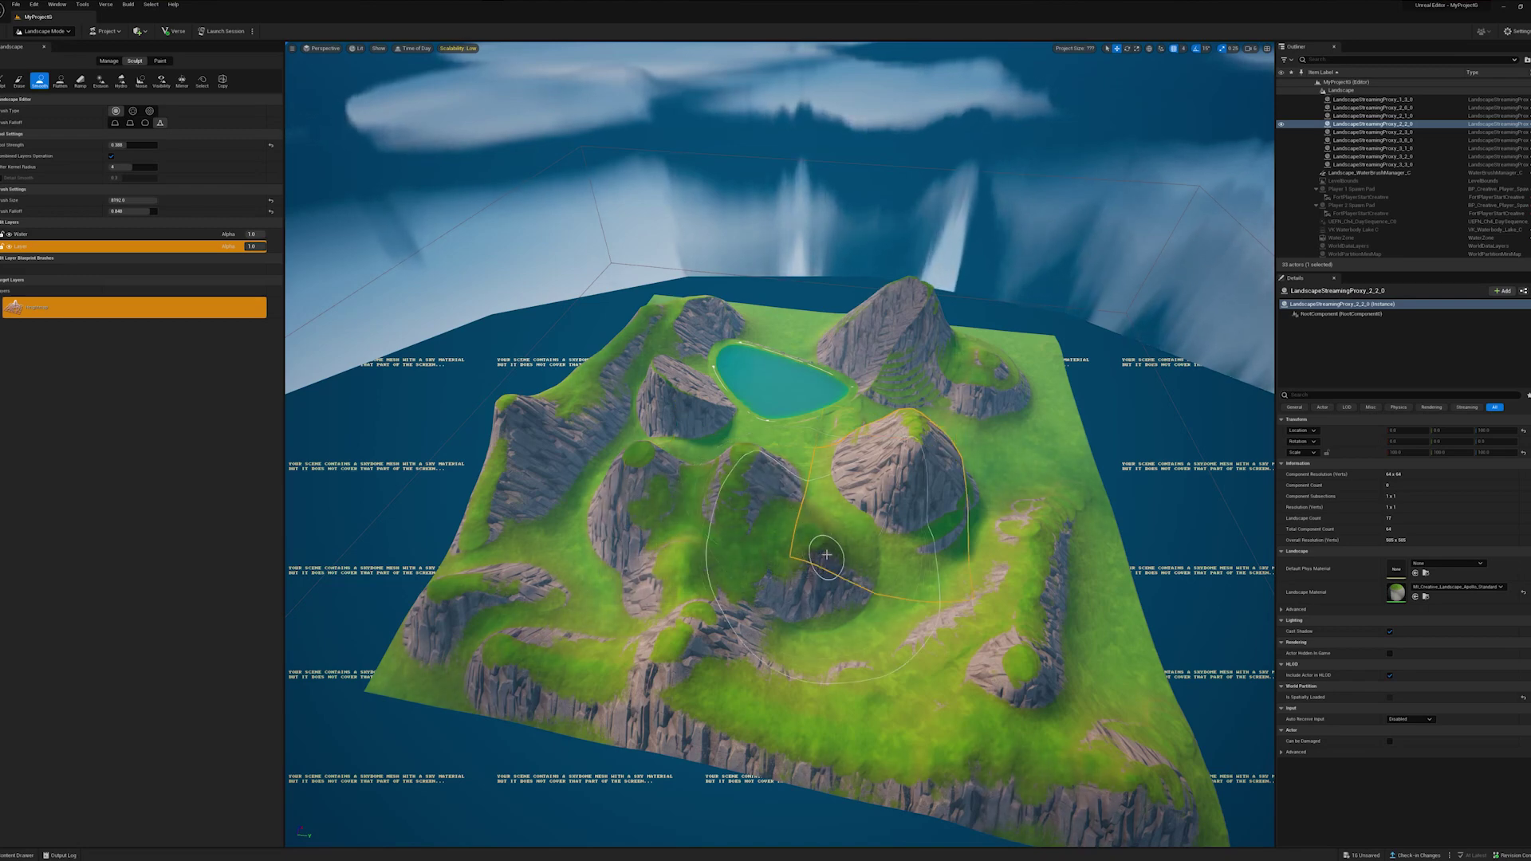
# - Set the time of day in the example lake landscape to sunset and view the low sun above the mountain
pyautogui.moveTo(824, 548); pyautogui.dragTo(813, 492, button='right')
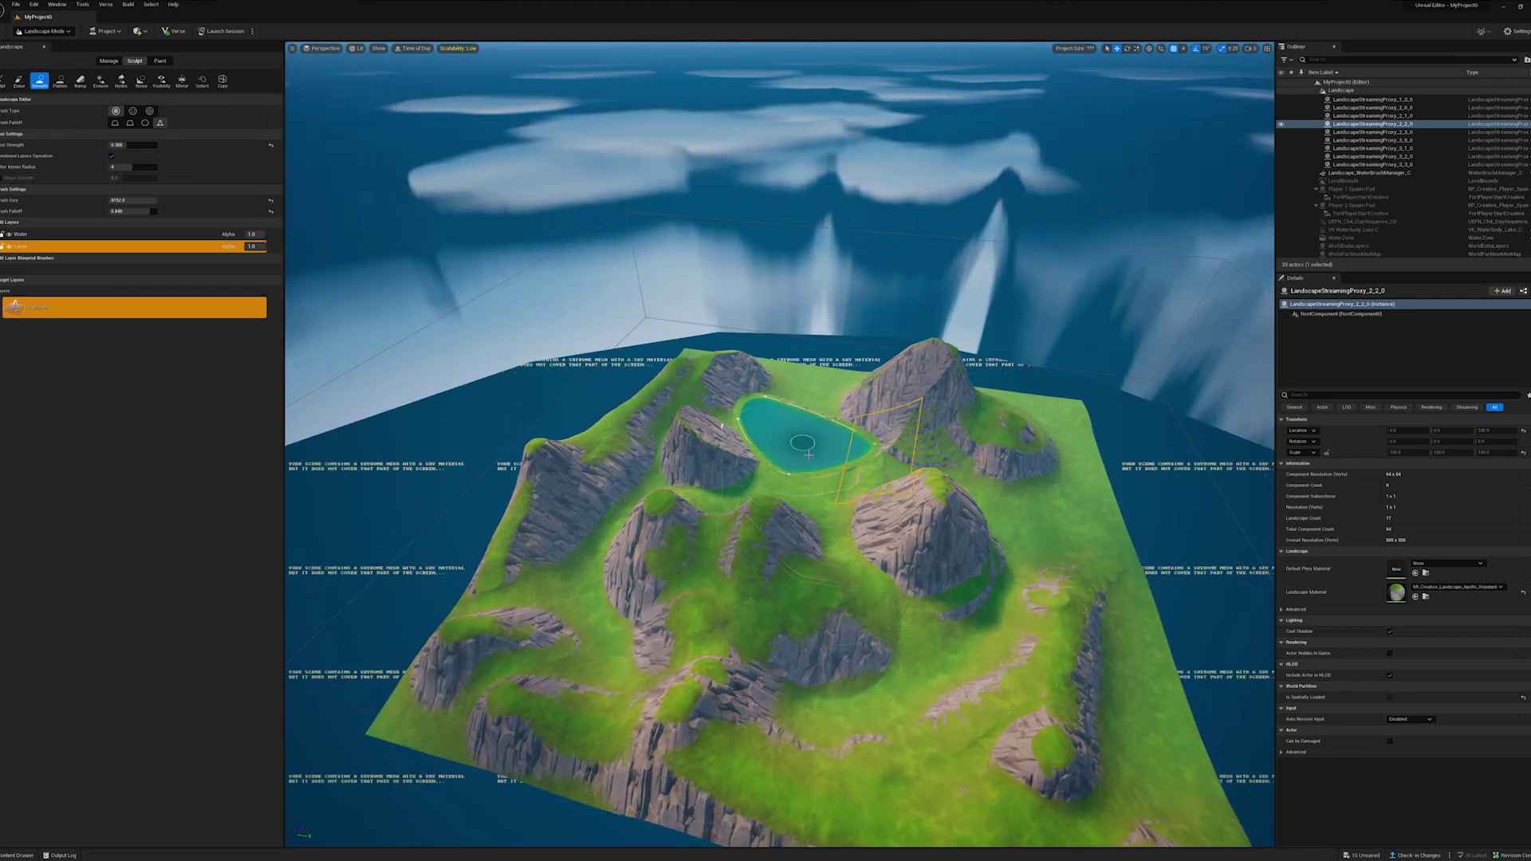
pyautogui.moveTo(845, 552)
pyautogui.mouseDown(button='right')
pyautogui.moveTo(837, 501)
pyautogui.moveTo(848, 568)
pyautogui.mouseUp(button='right')
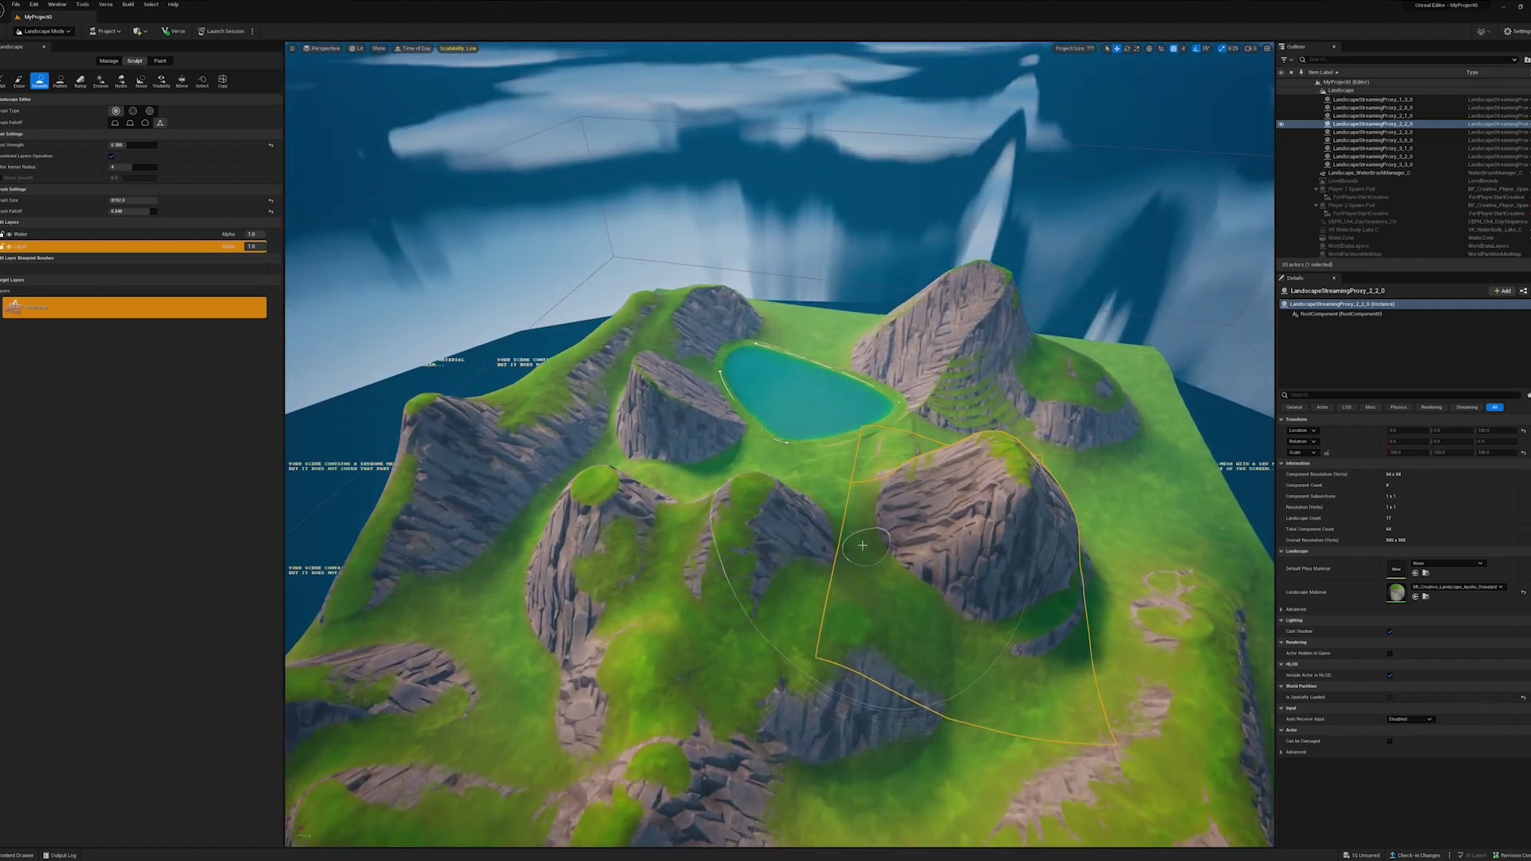
pyautogui.moveTo(863, 545); pyautogui.dragTo(879, 507, button='right')
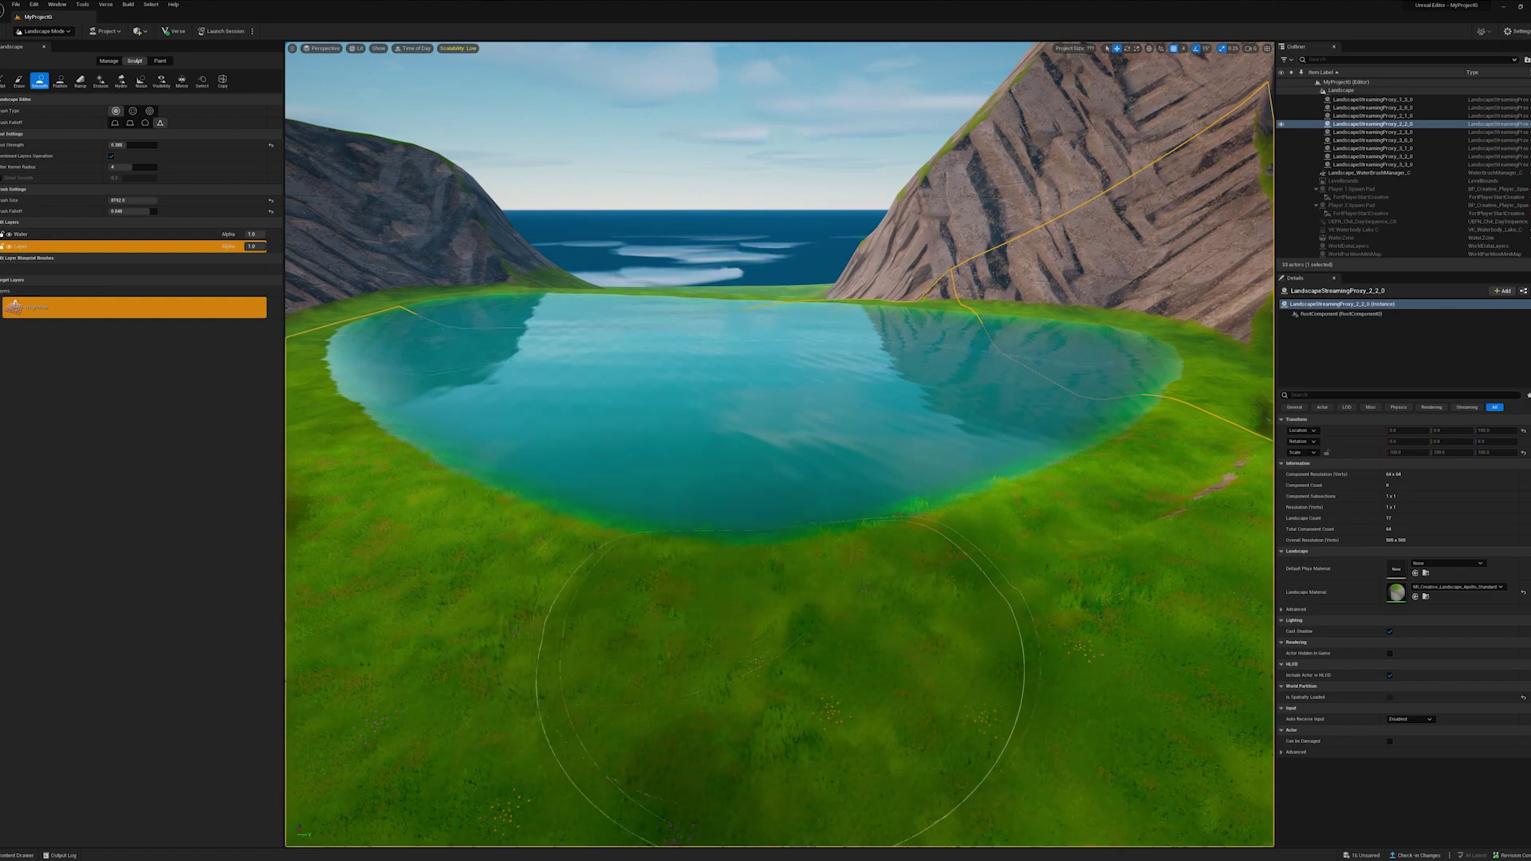
pyautogui.moveTo(781, 638)
pyautogui.mouseDown(button='right')
pyautogui.moveTo(807, 638)
pyautogui.moveTo(758, 643)
pyautogui.mouseUp(button='right')
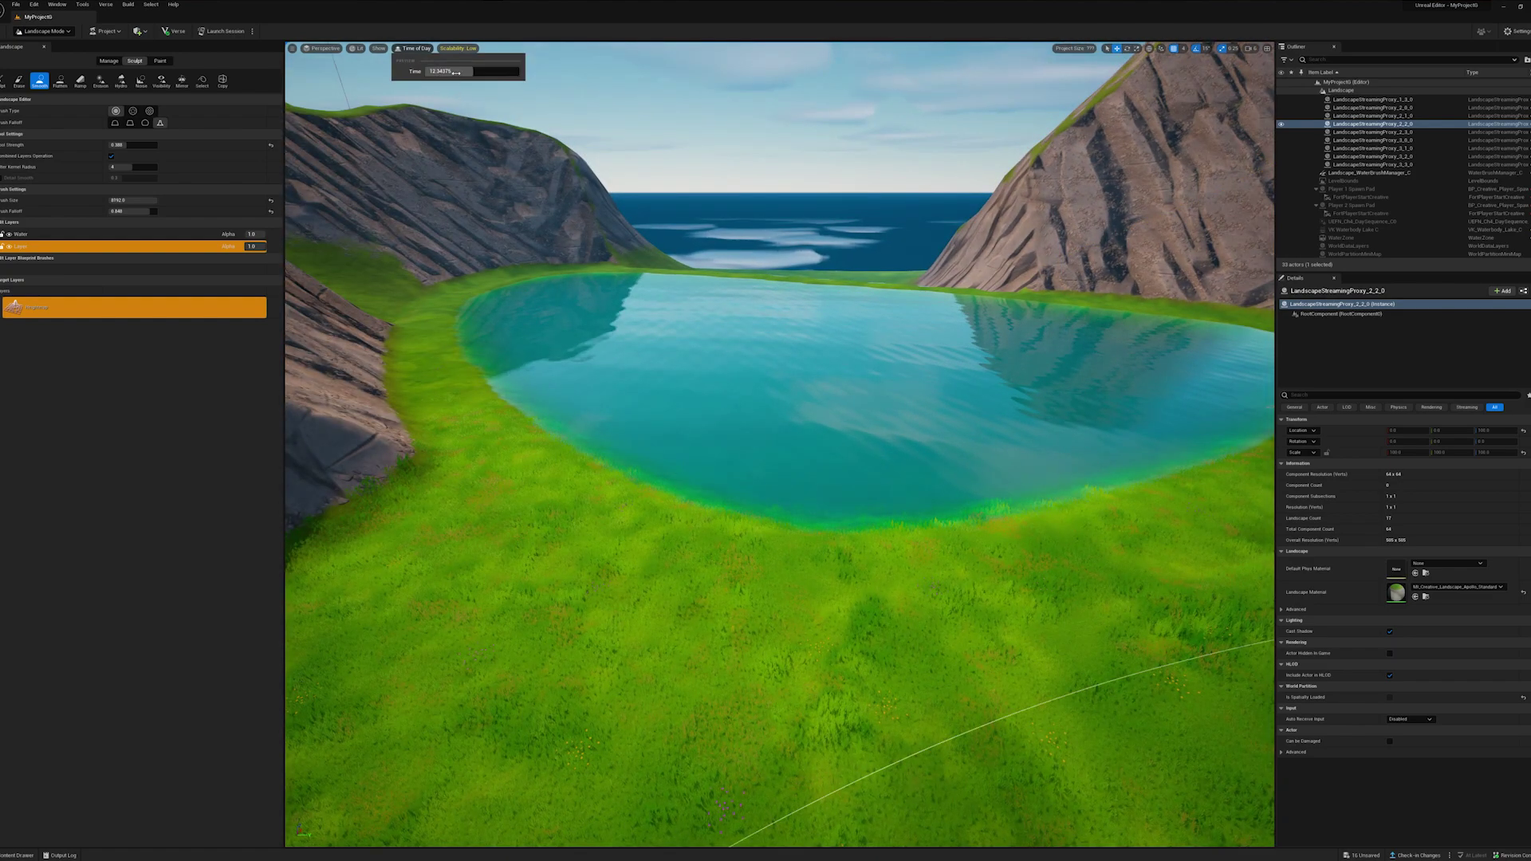
pyautogui.moveTo(455, 73); pyautogui.dragTo(486, 73)
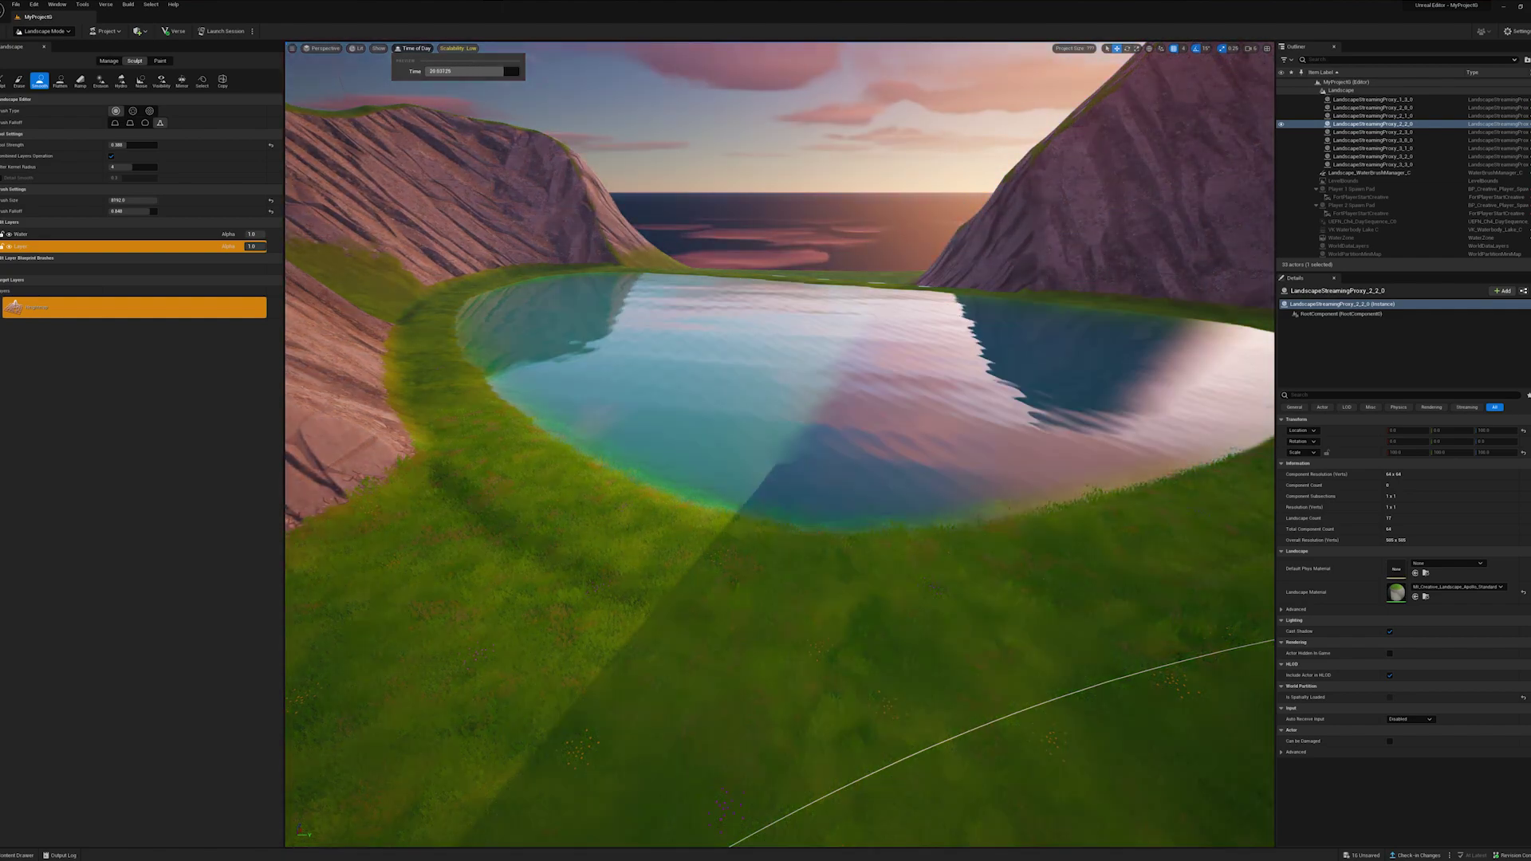
pyautogui.moveTo(740, 212)
pyautogui.mouseDown(button='right')
pyautogui.moveTo(734, 188)
pyautogui.moveTo(659, 161)
pyautogui.moveTo(792, 137)
pyautogui.mouseUp(button='right')
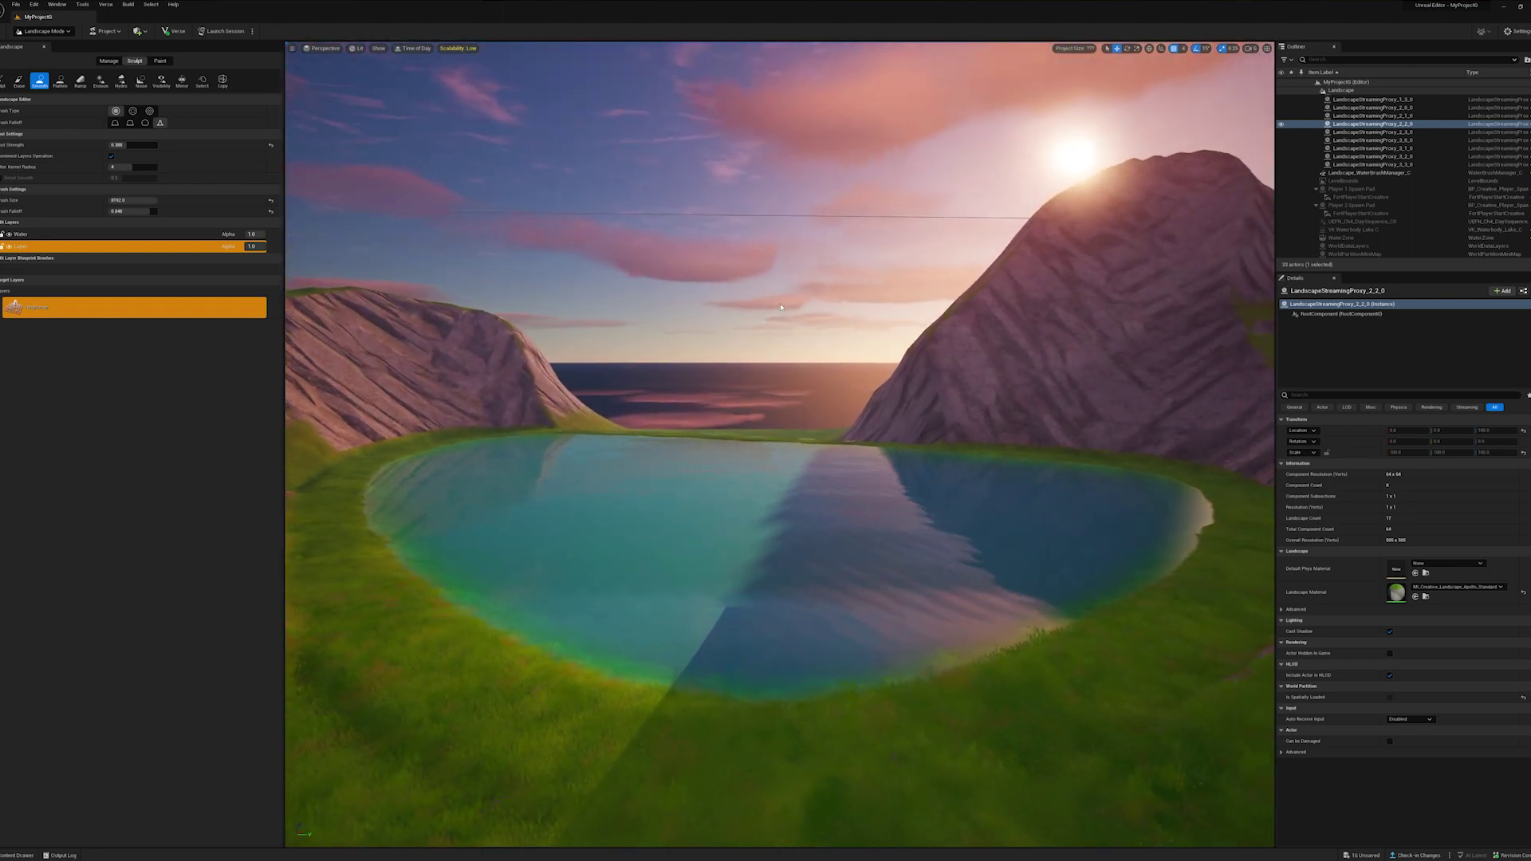
# - Create a new project from the Blank island template
pyautogui.click(15, 5)
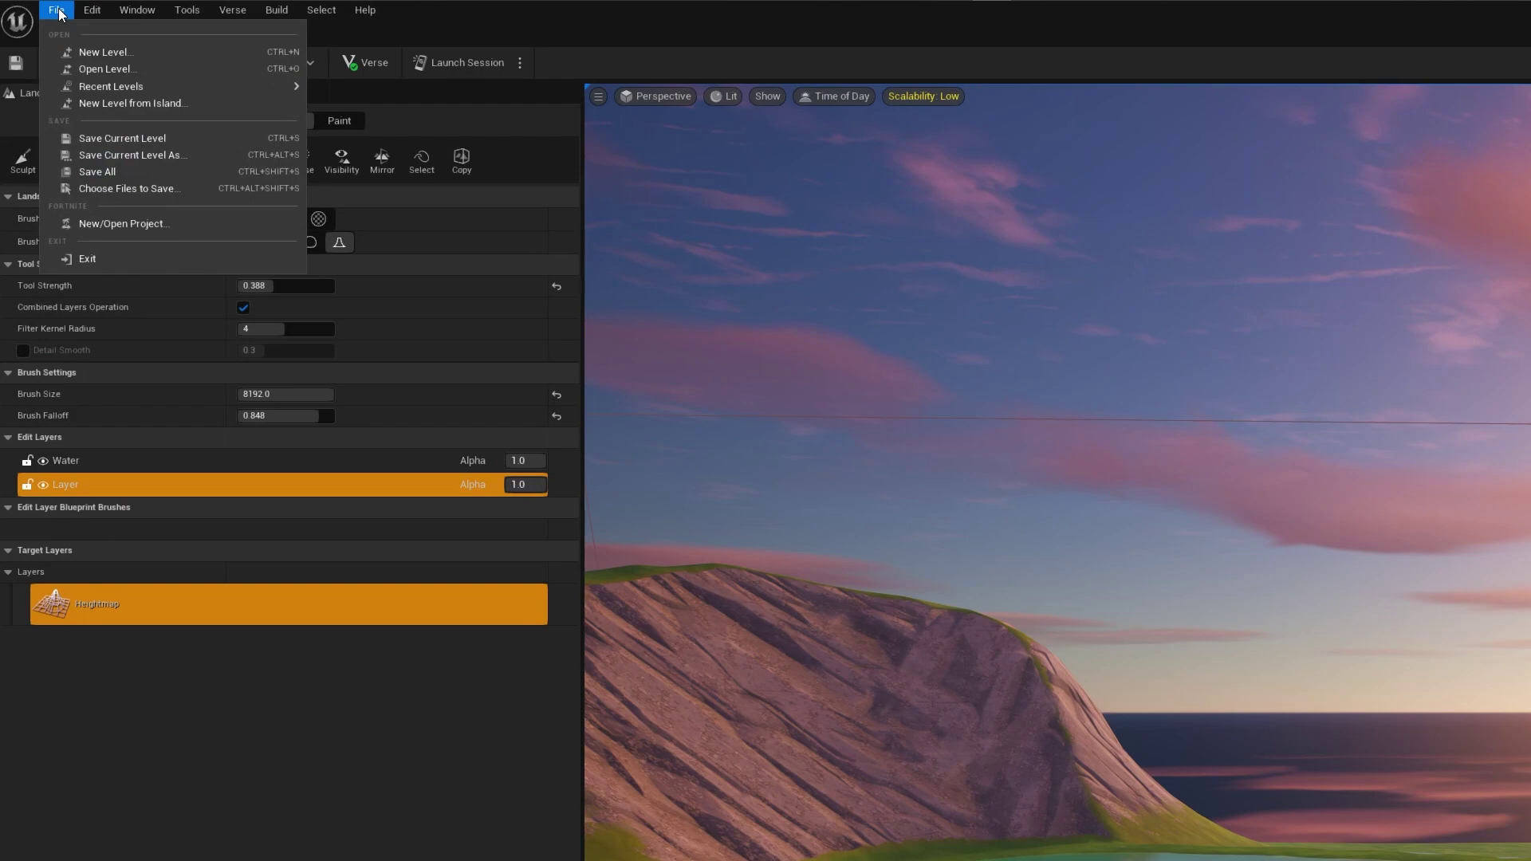
pyautogui.click(118, 224)
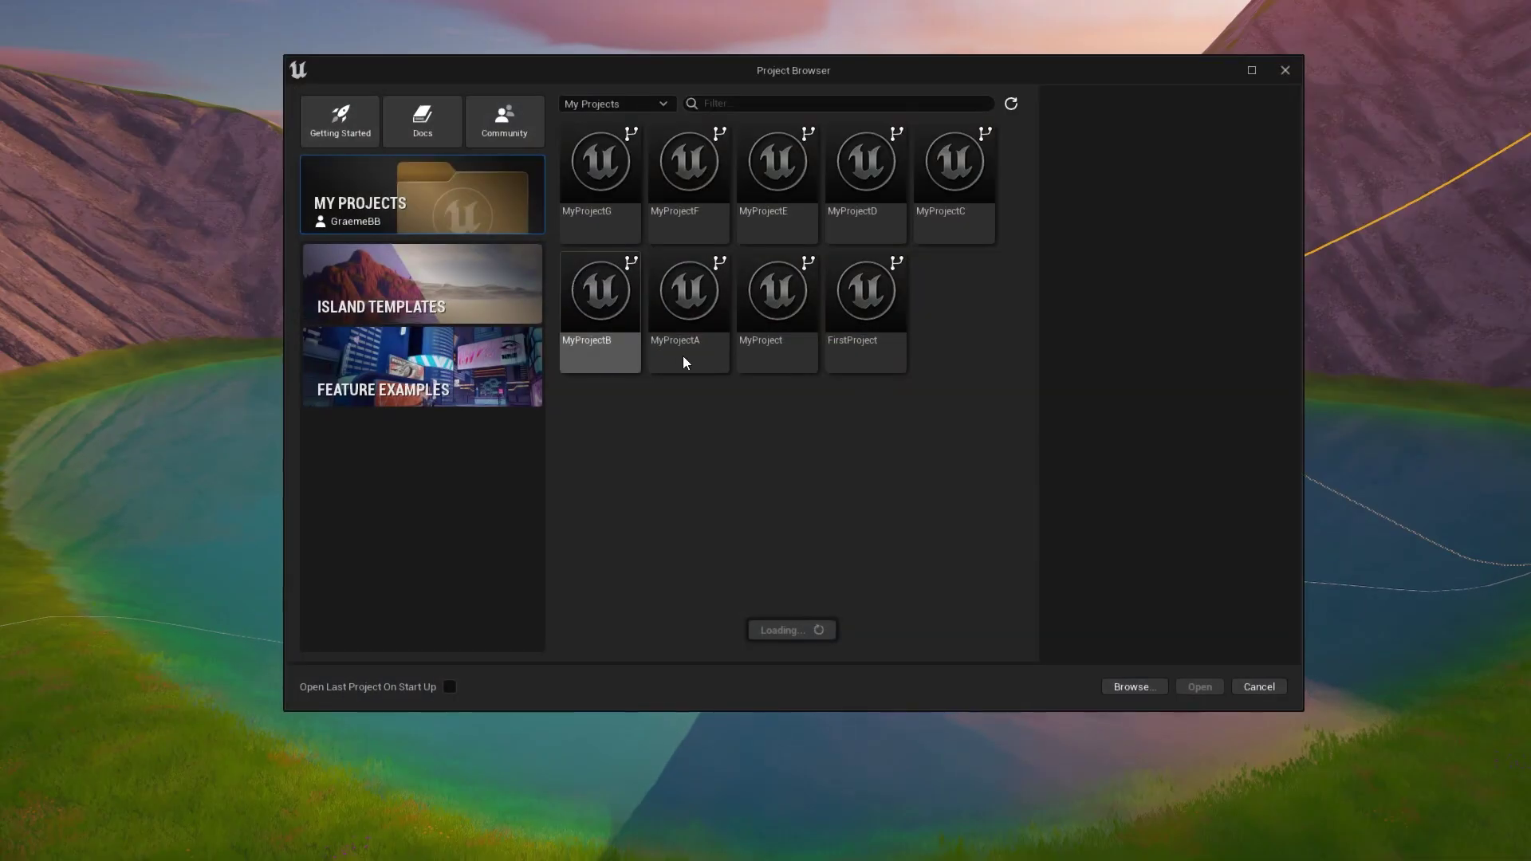
pyautogui.click(417, 281)
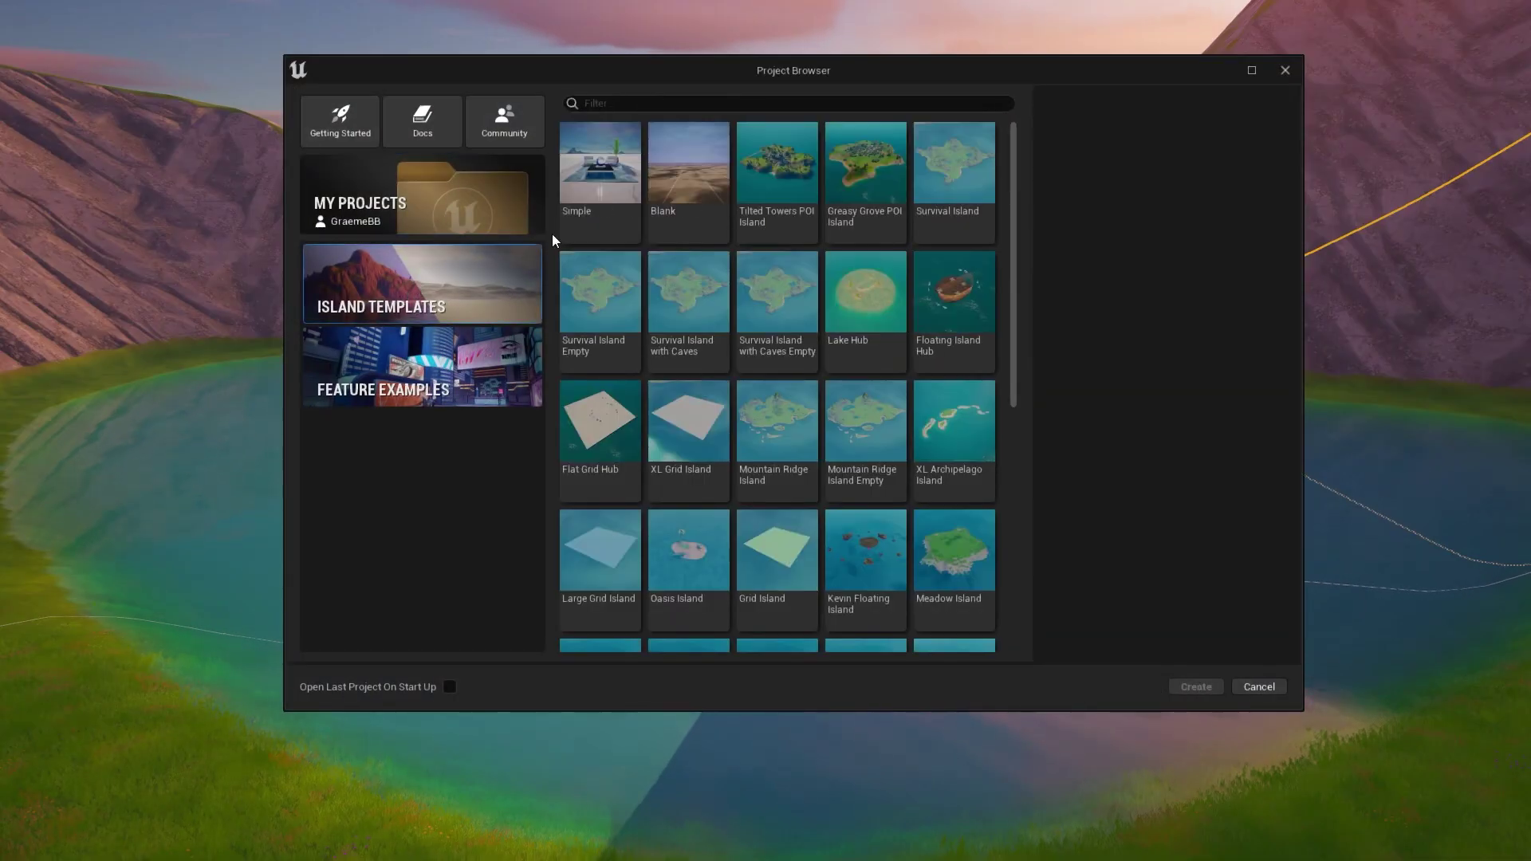
pyautogui.click(692, 164)
pyautogui.click(1198, 692)
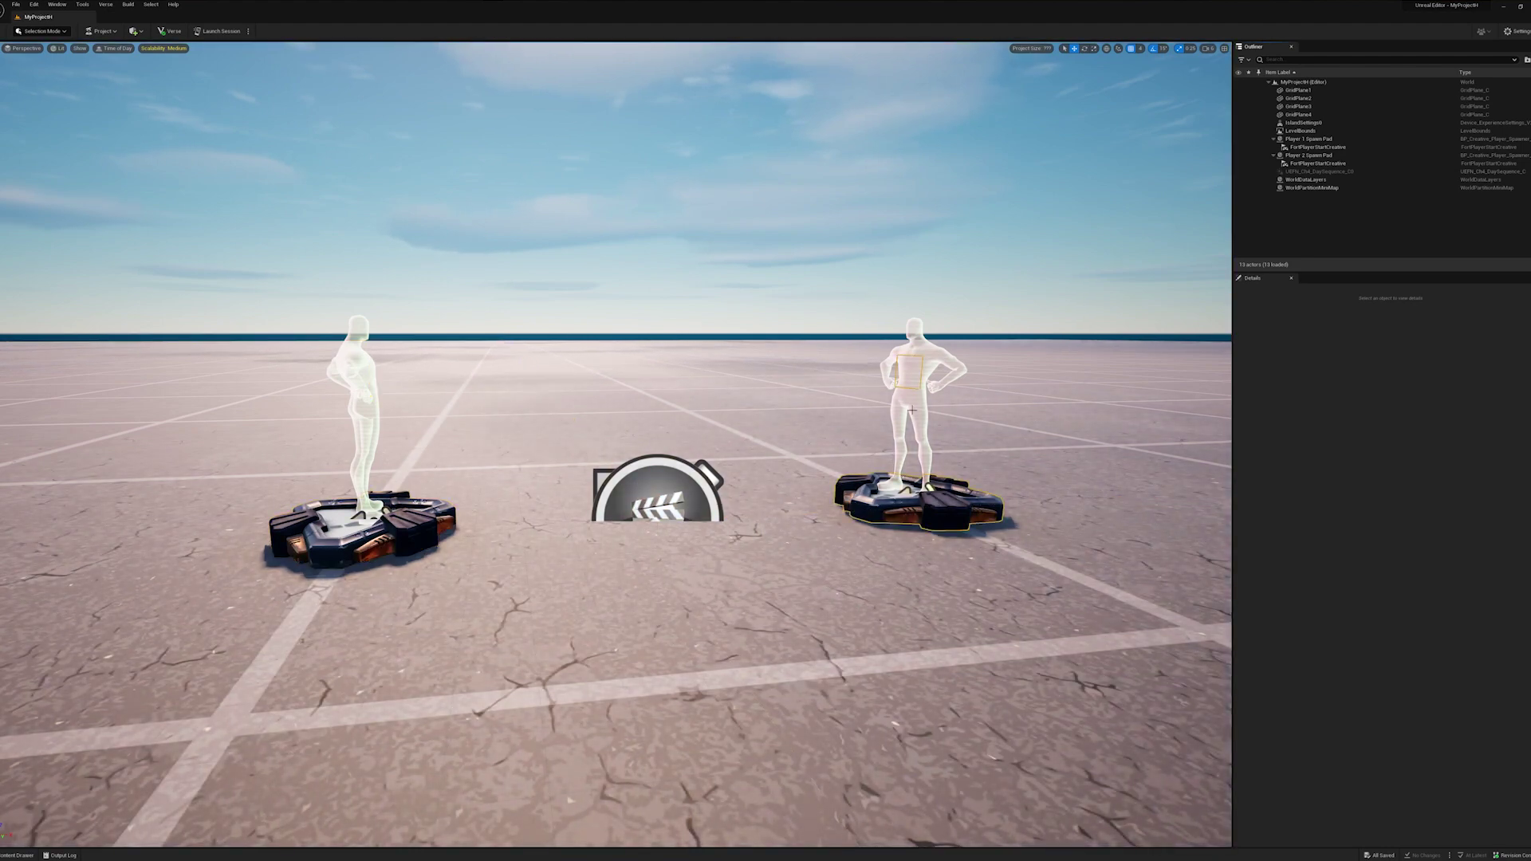
# - Switch the new blank grid level from object selection to Landscape mode
pyautogui.scroll(-9, 811, 509)
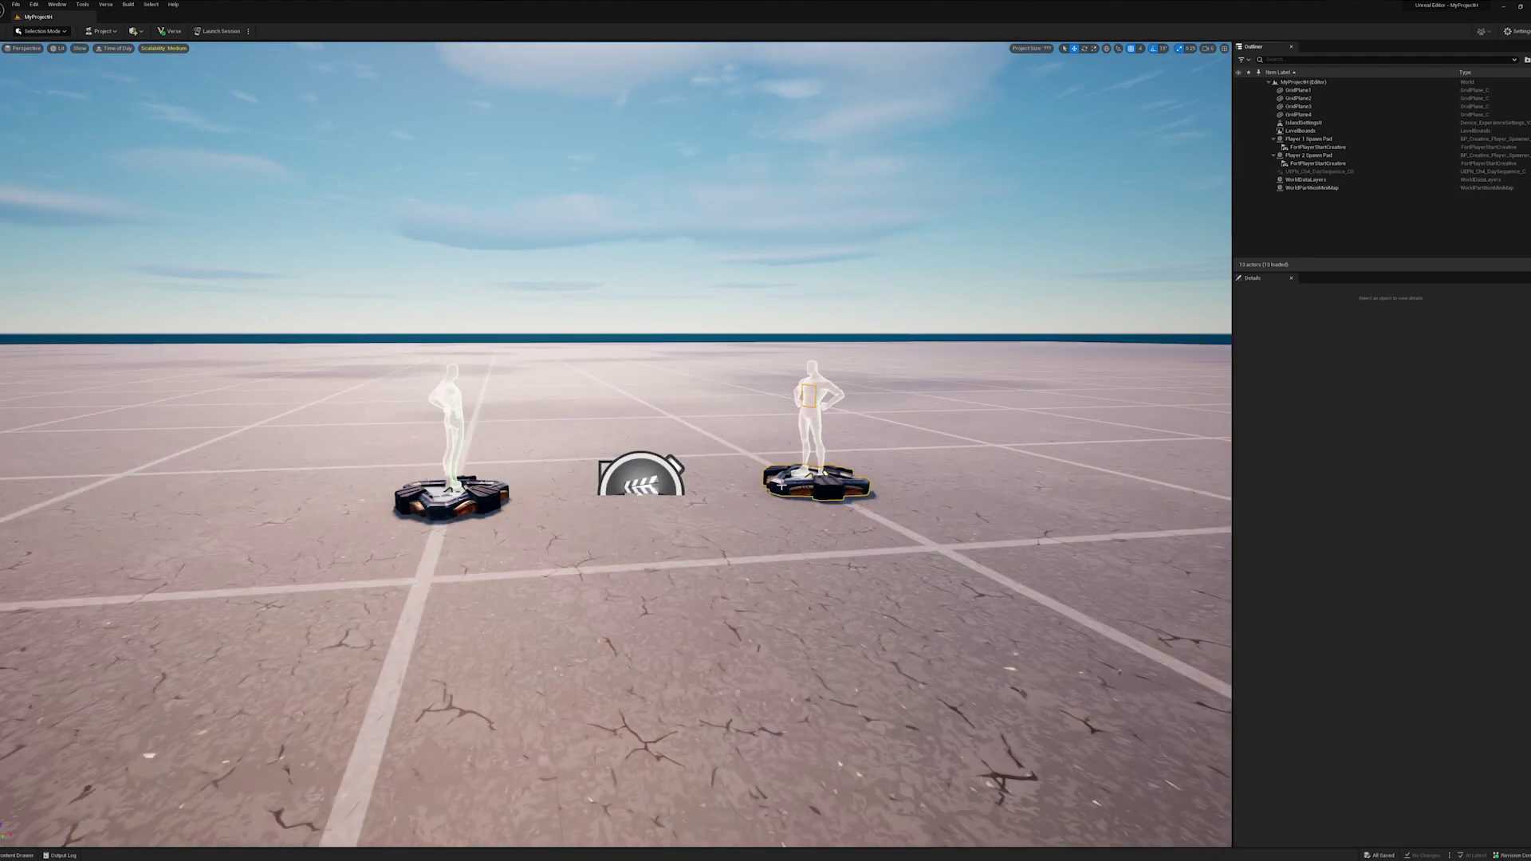
pyautogui.scroll(-4, 671, 488)
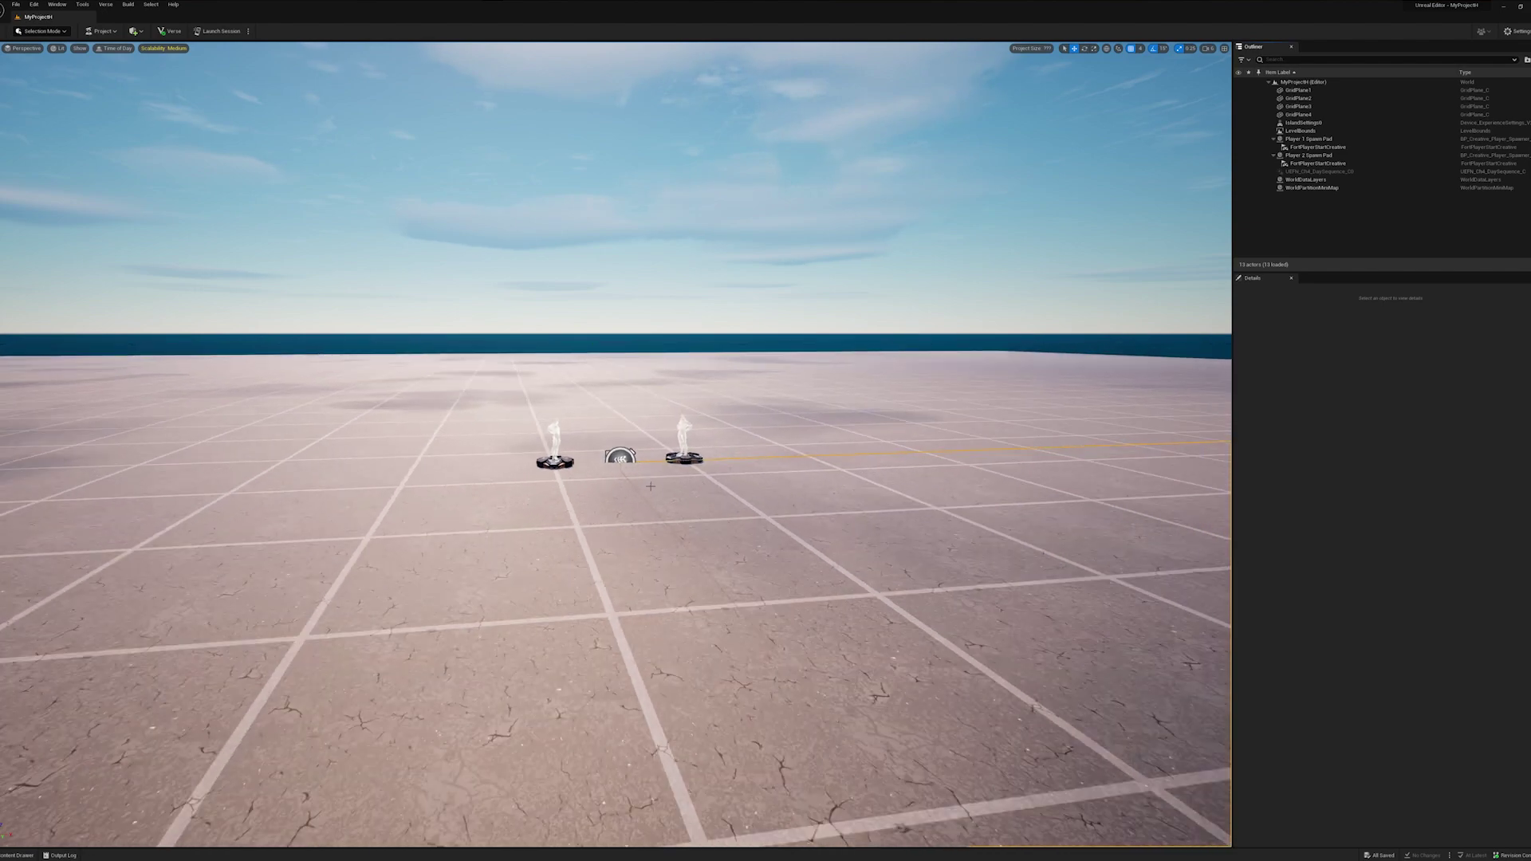
pyautogui.moveTo(649, 483); pyautogui.dragTo(622, 558, button='right')
pyautogui.scroll(-15, 647, 483)
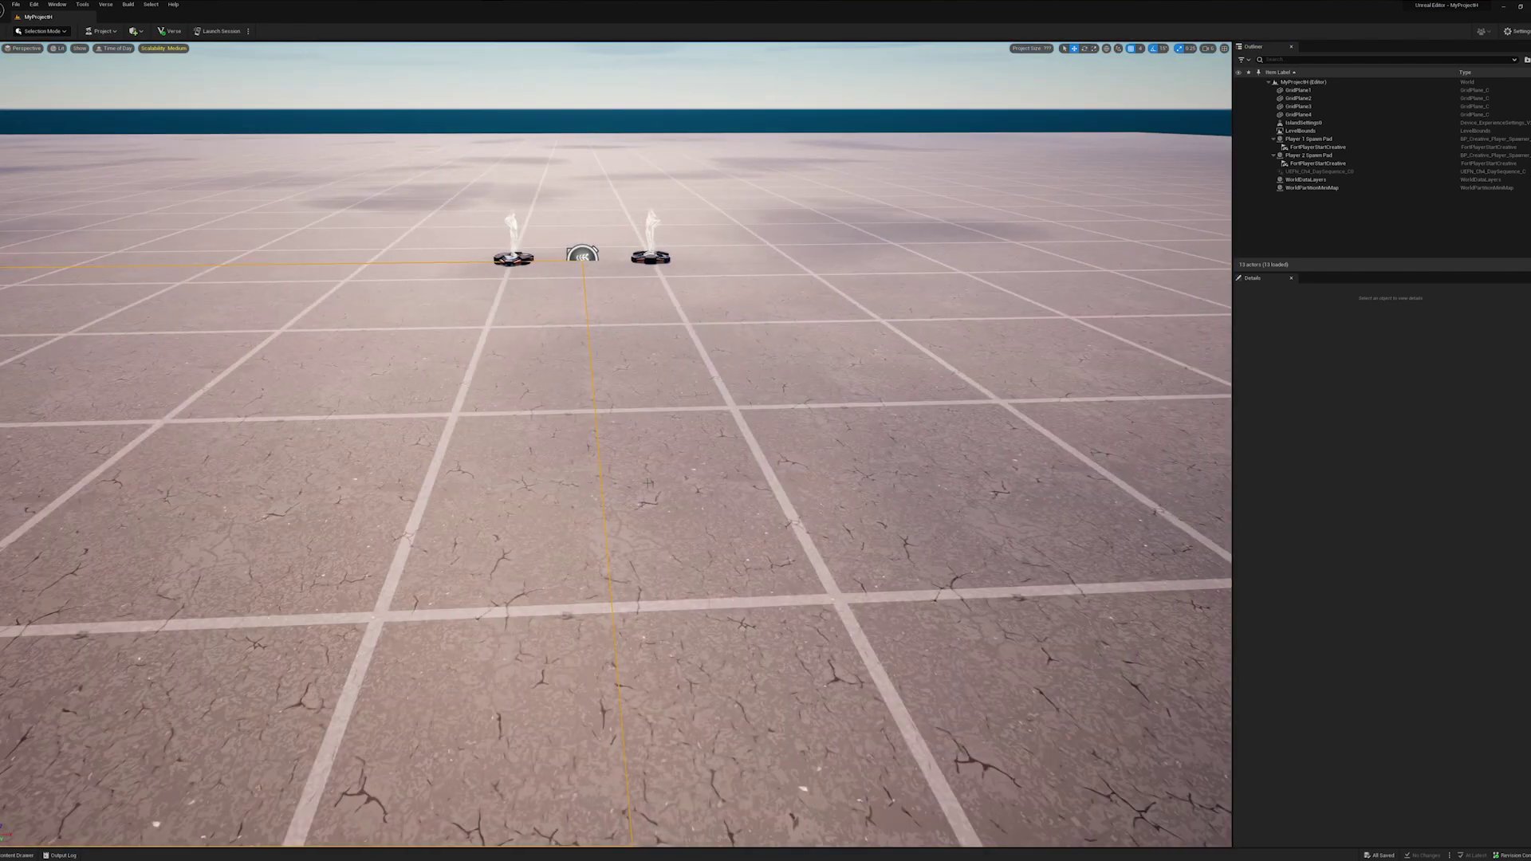
pyautogui.scroll(-8, 634, 503)
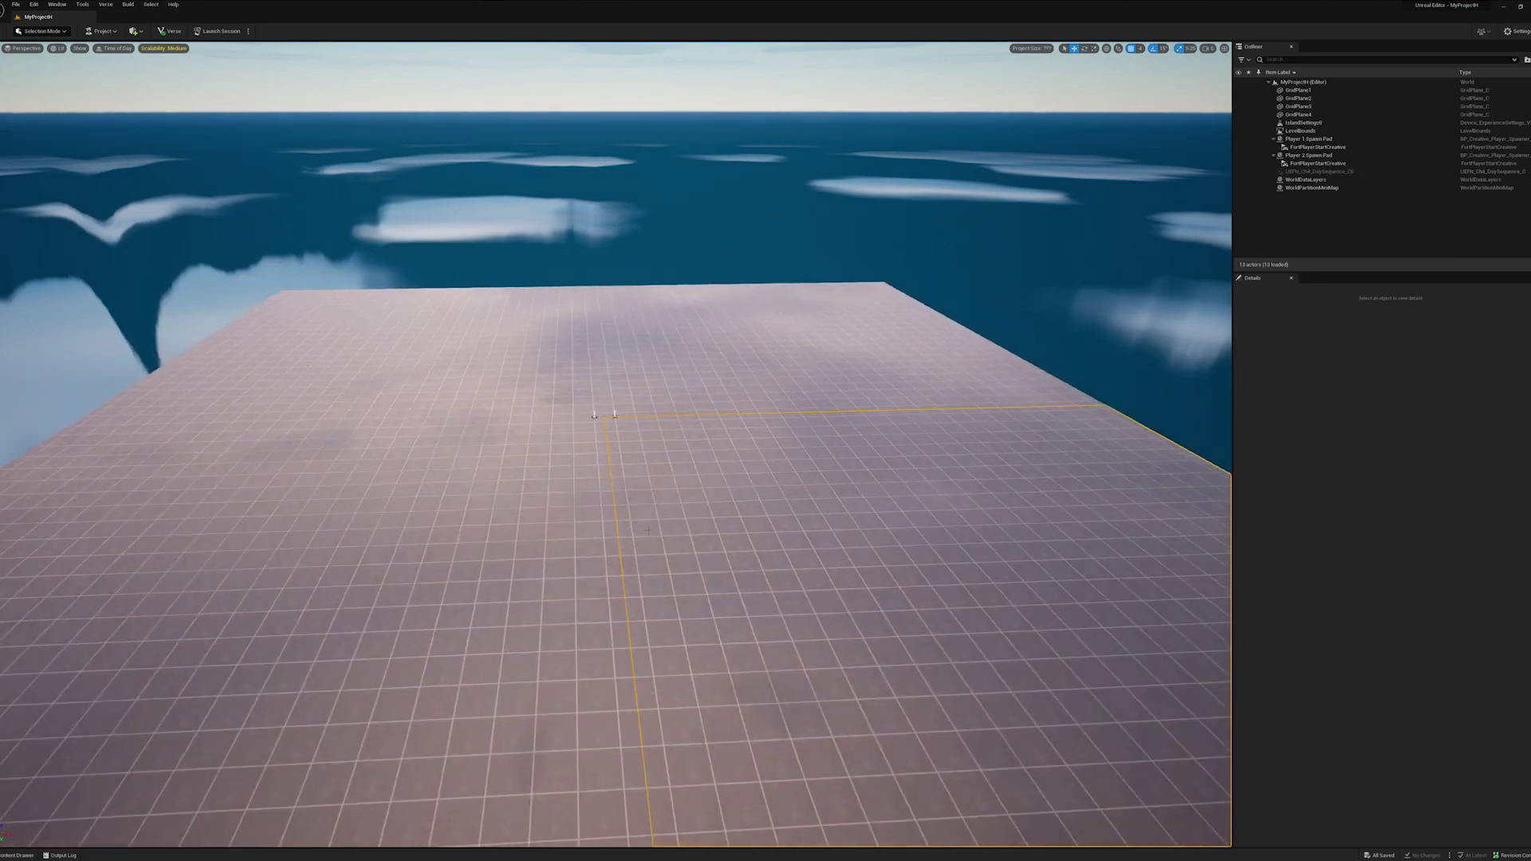
pyautogui.moveTo(634, 503)
pyautogui.mouseDown(button='right')
pyautogui.moveTo(634, 562)
pyautogui.moveTo(648, 511)
pyautogui.mouseUp(button='right')
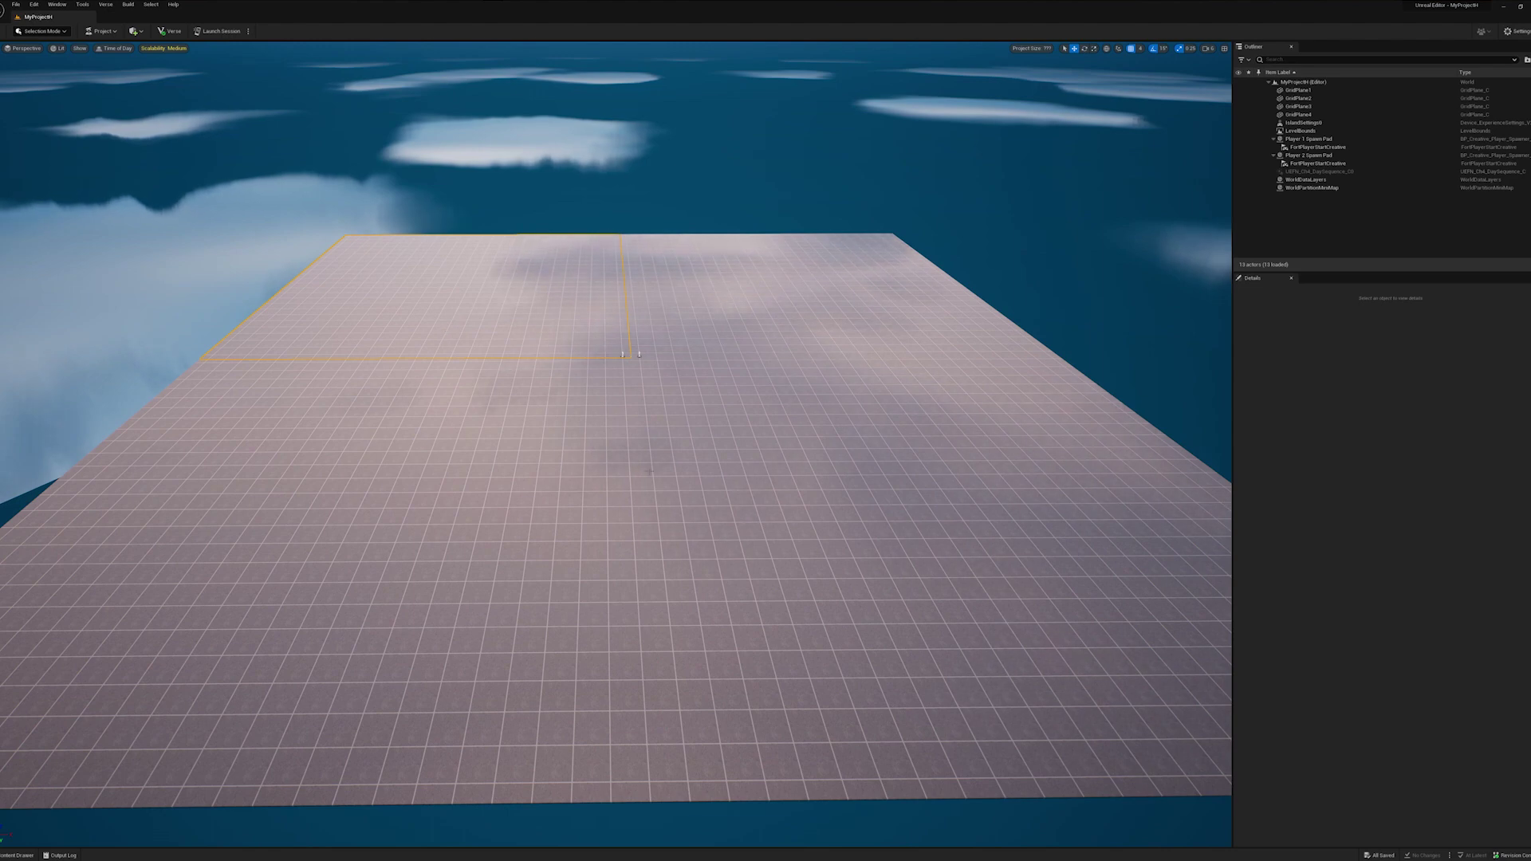
pyautogui.scroll(-1, 638, 448)
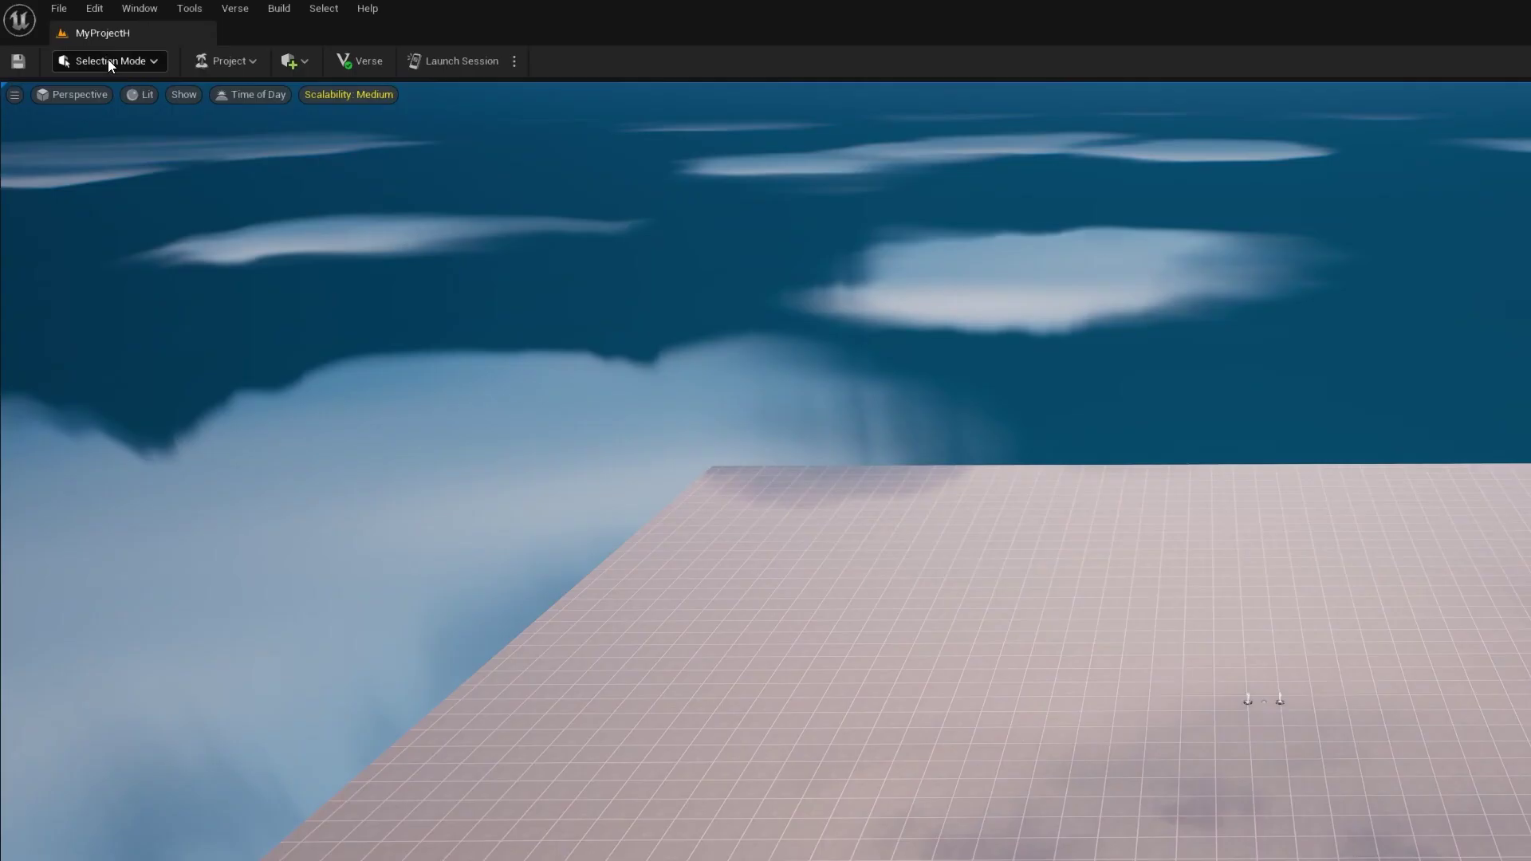
pyautogui.click(41, 30)
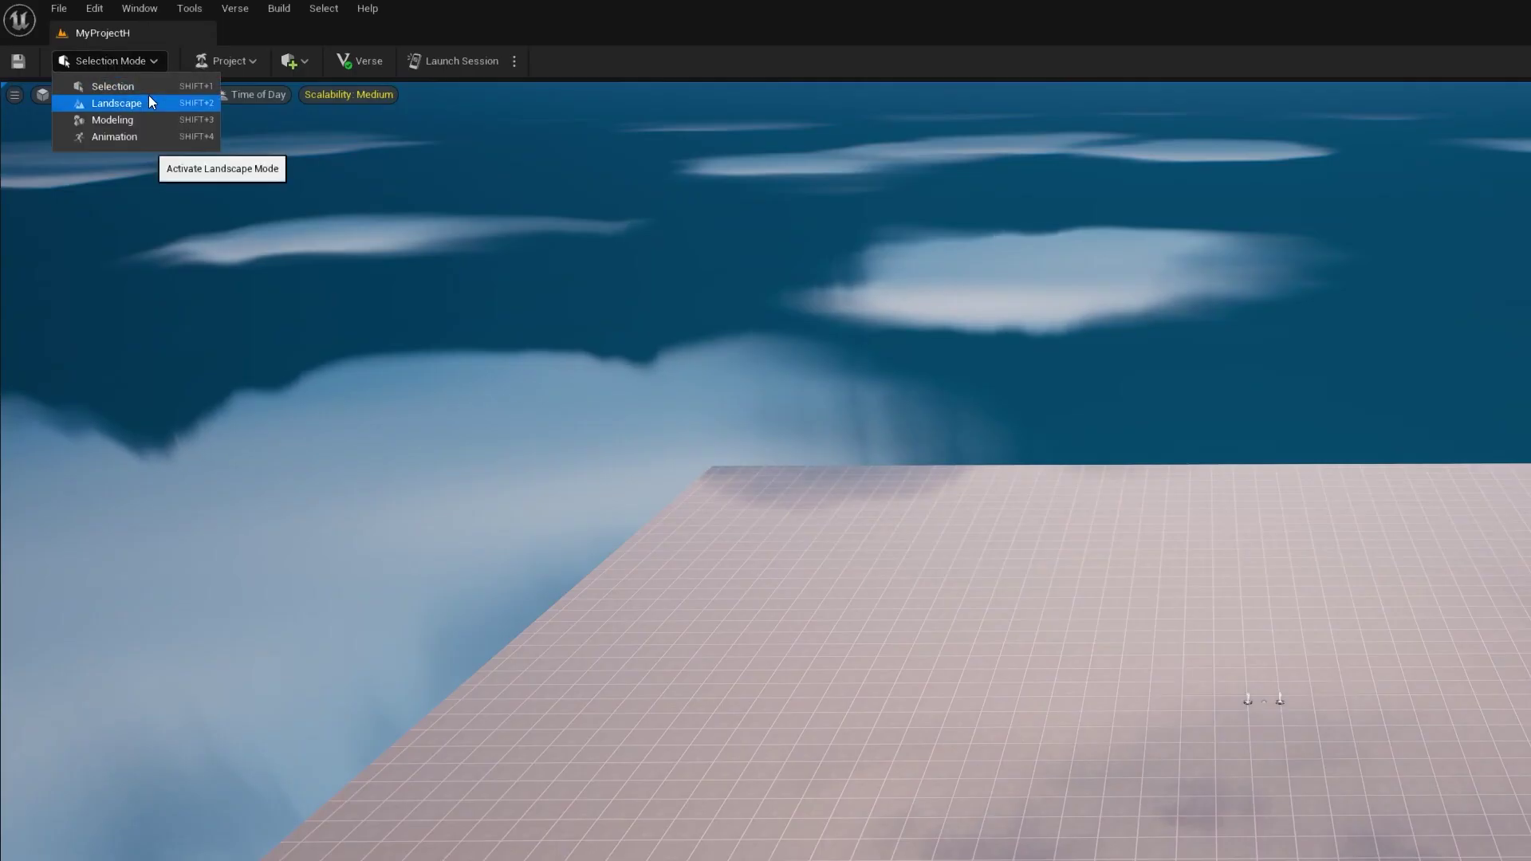
pyautogui.click(61, 48)
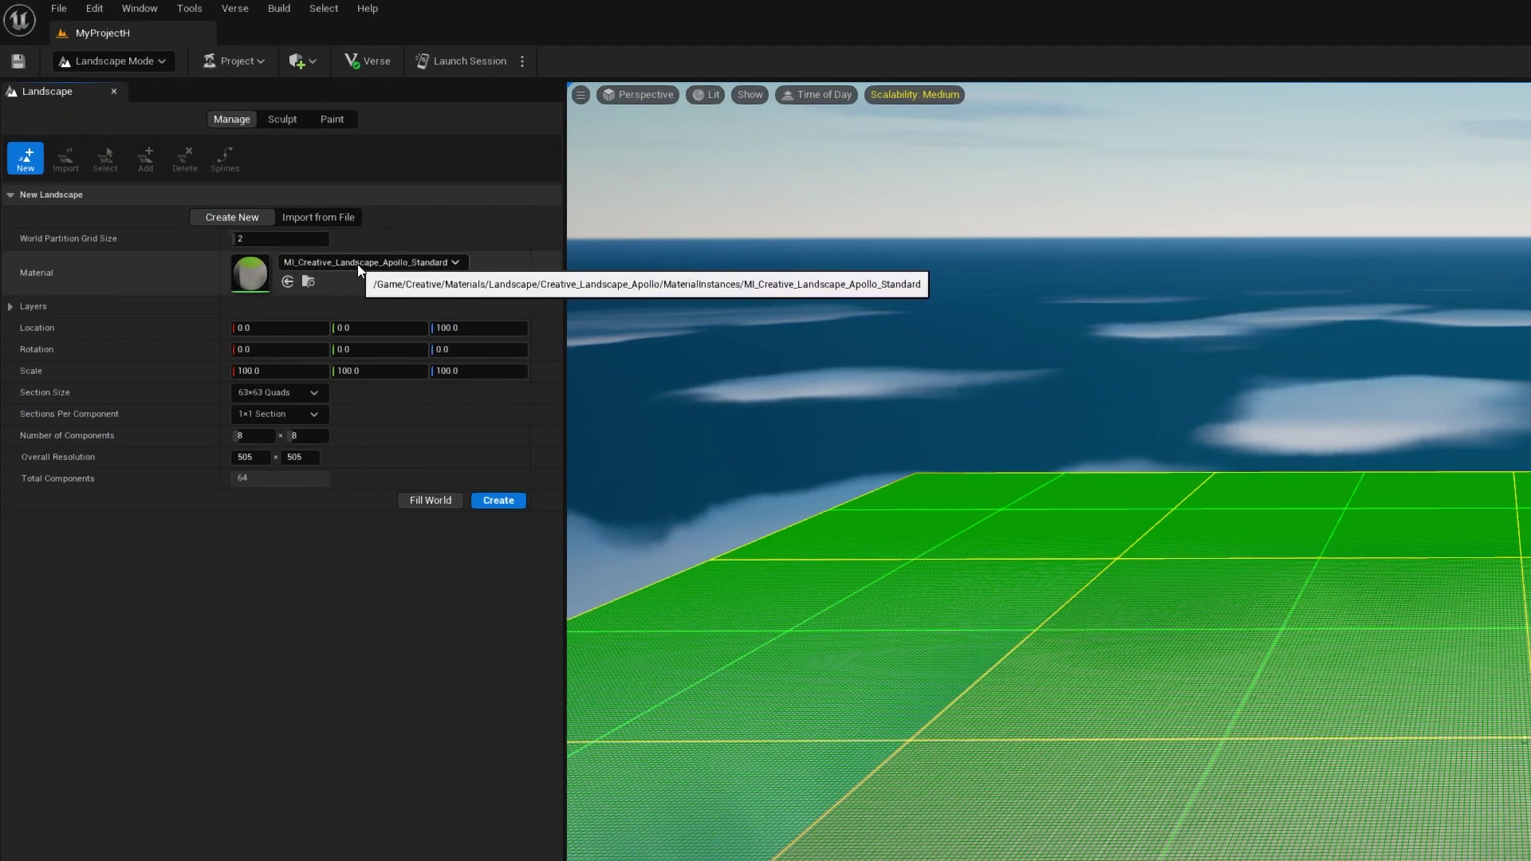
# - Try M_Barrier_BoundsSolid_01 as the new landscape's material, and reset the material to its default
pyautogui.click(458, 260)
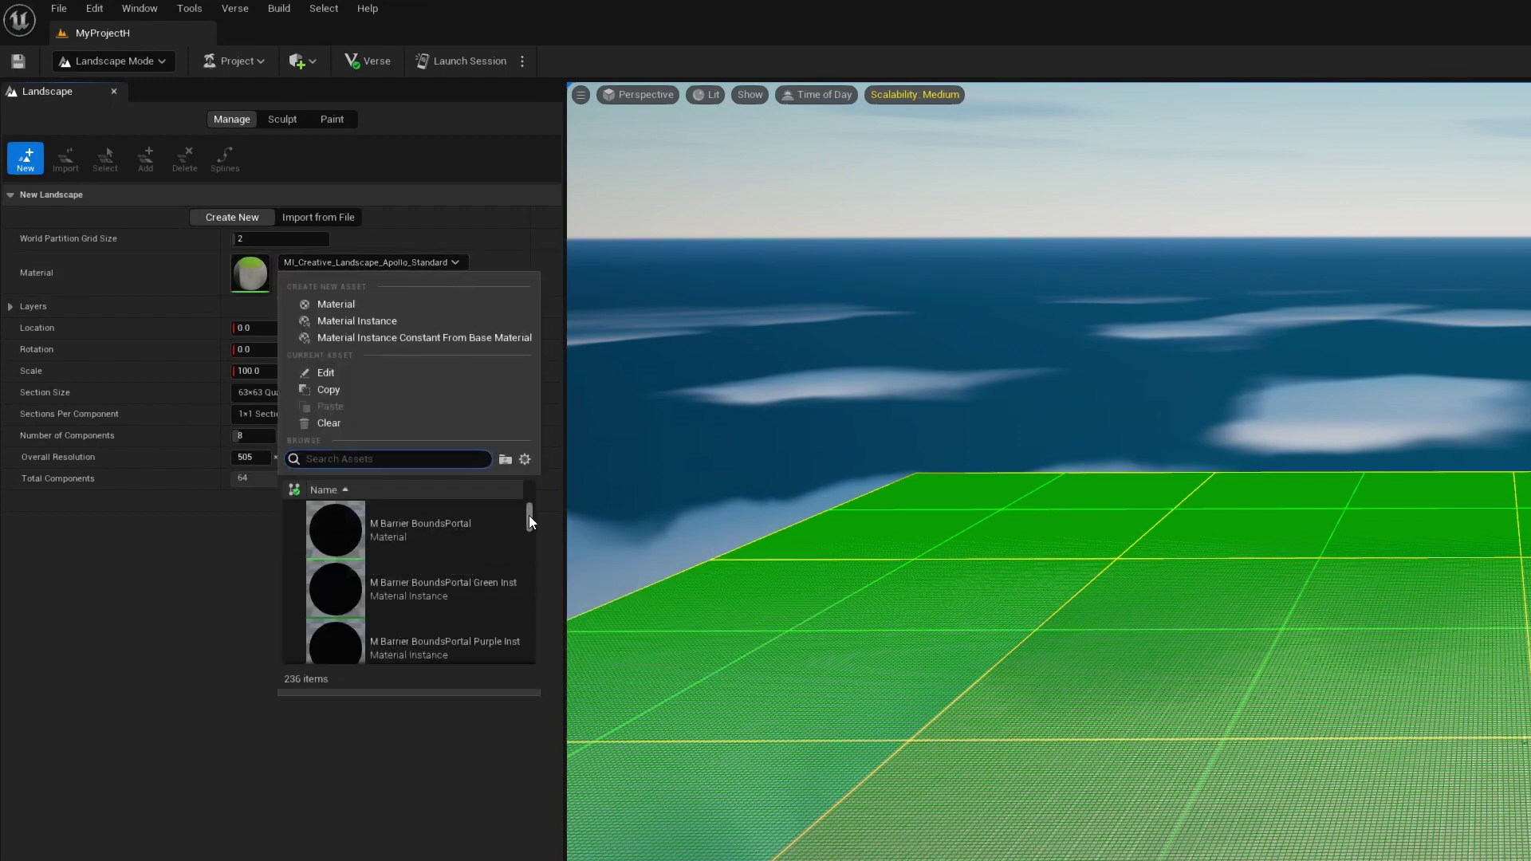
pyautogui.moveTo(529, 515)
pyautogui.mouseDown()
pyautogui.moveTo(535, 549)
pyautogui.moveTo(532, 496)
pyautogui.mouseUp()
pyautogui.scroll(-2, 479, 566)
pyautogui.click(421, 597)
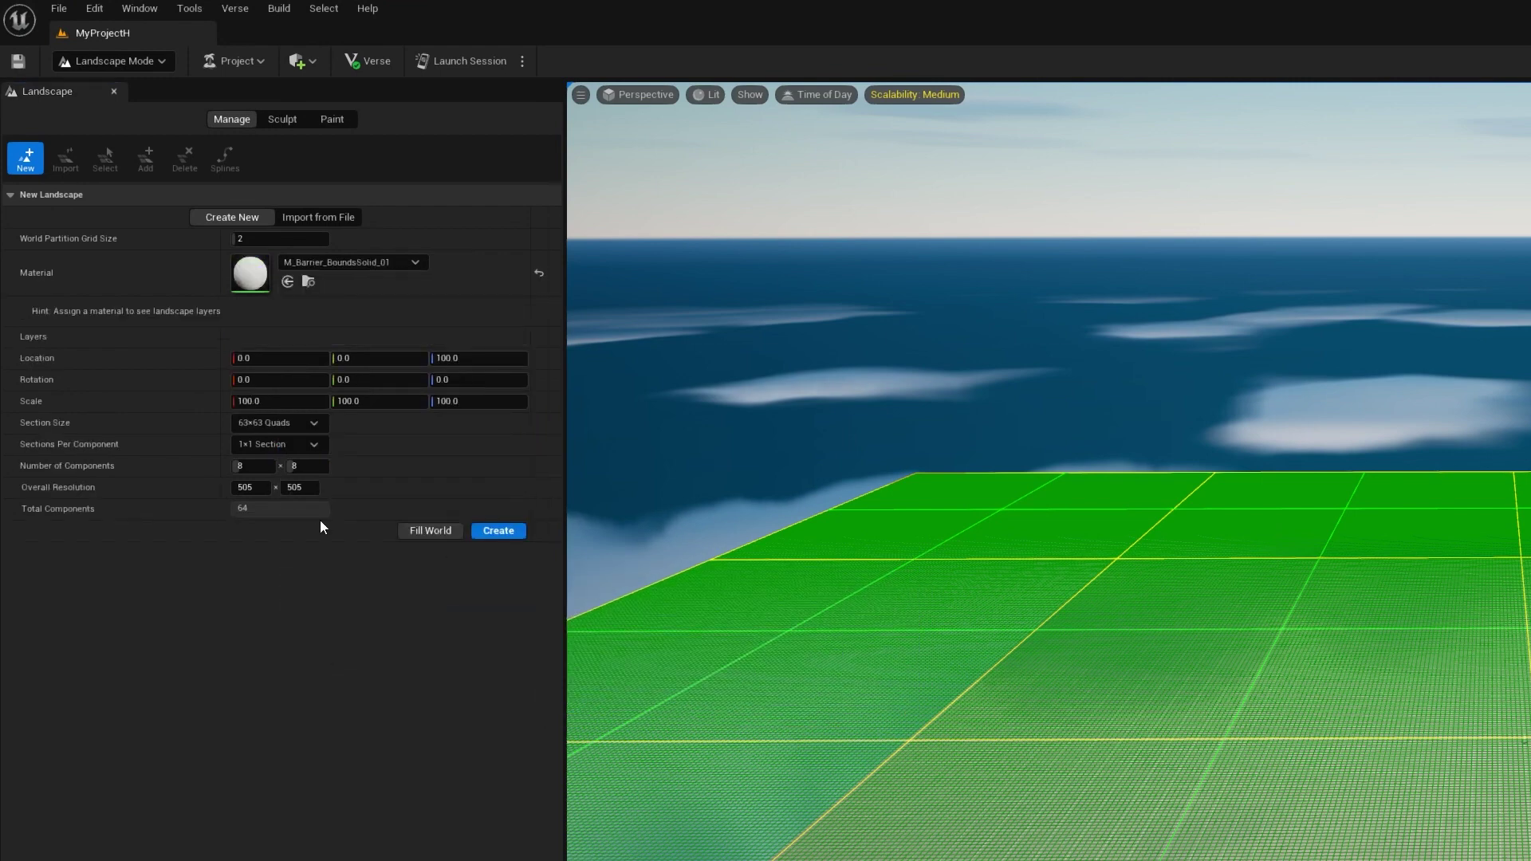
pyautogui.click(538, 273)
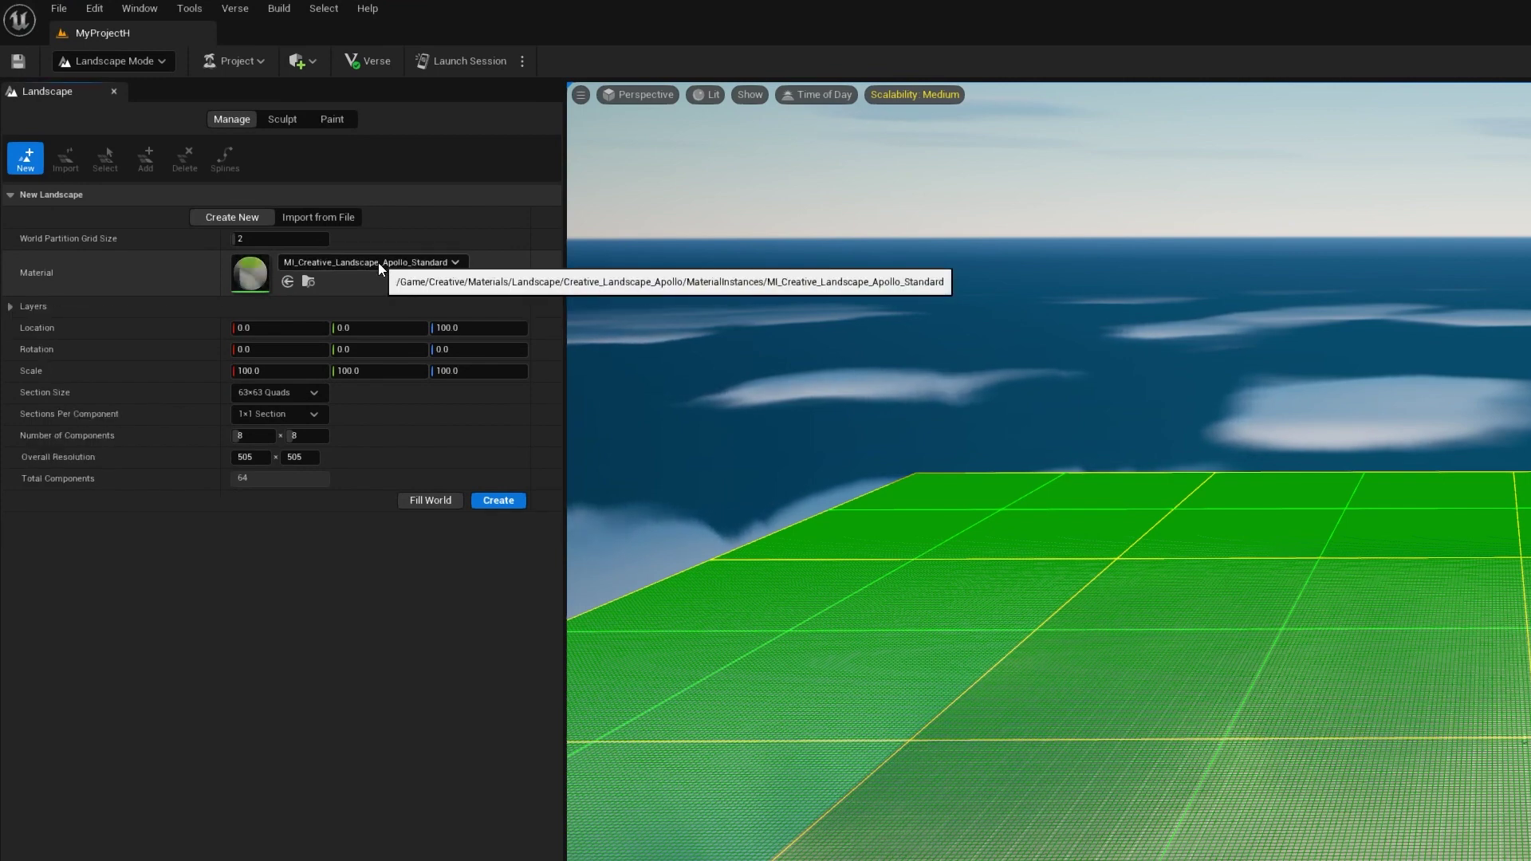
# - Create an 8 × 8 component landscape at 505 × 505 resolution with the MI_Creative_Landscape_Apollo_Standard material
pyautogui.click(502, 499)
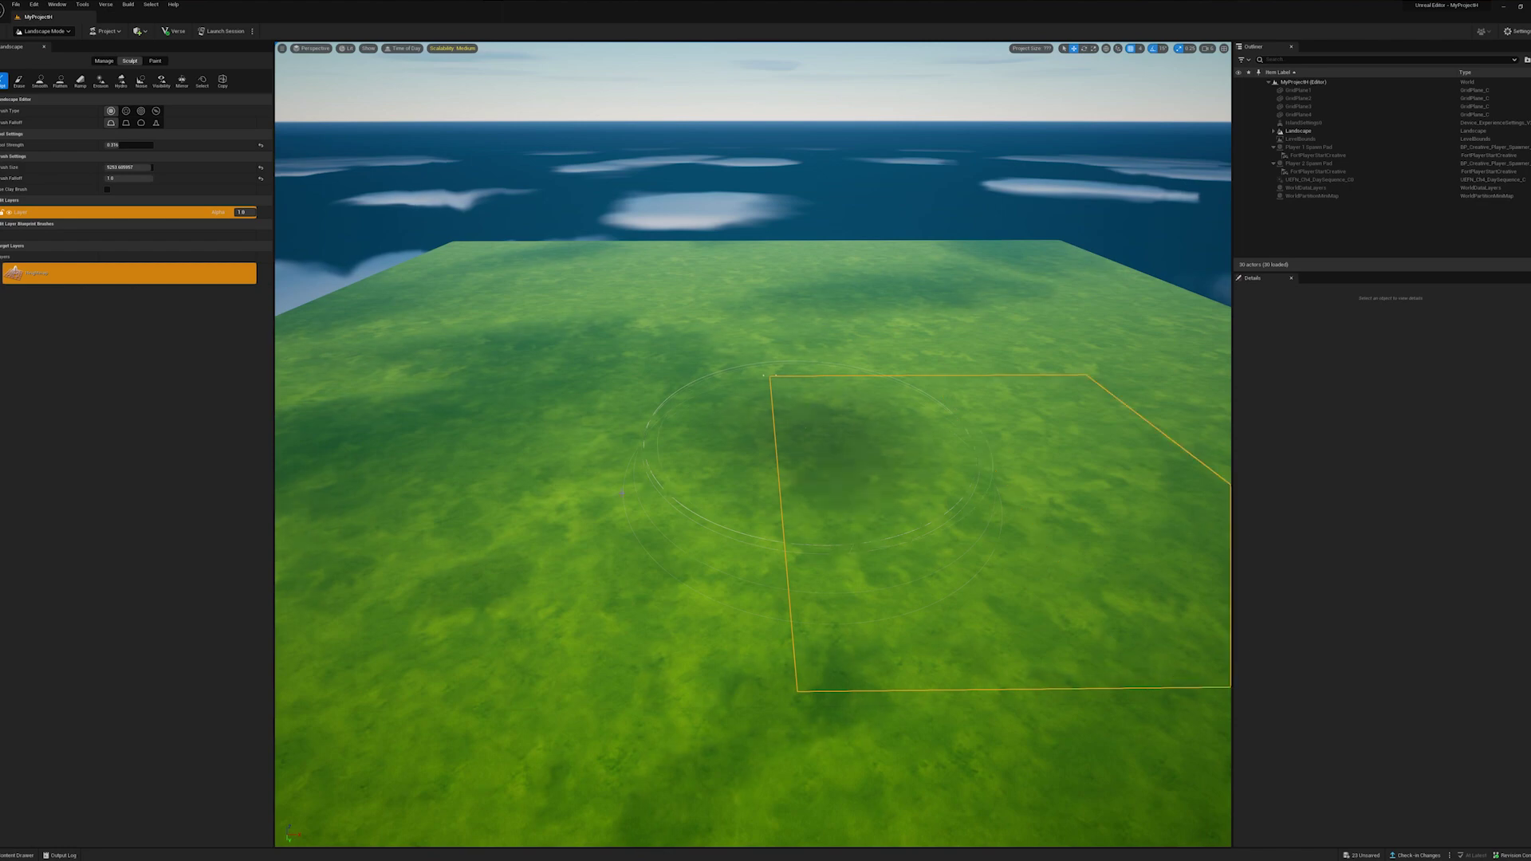
# - Examine the new landscape's grass surface up close and its overall extent from above
pyautogui.scroll(5, 702, 513)
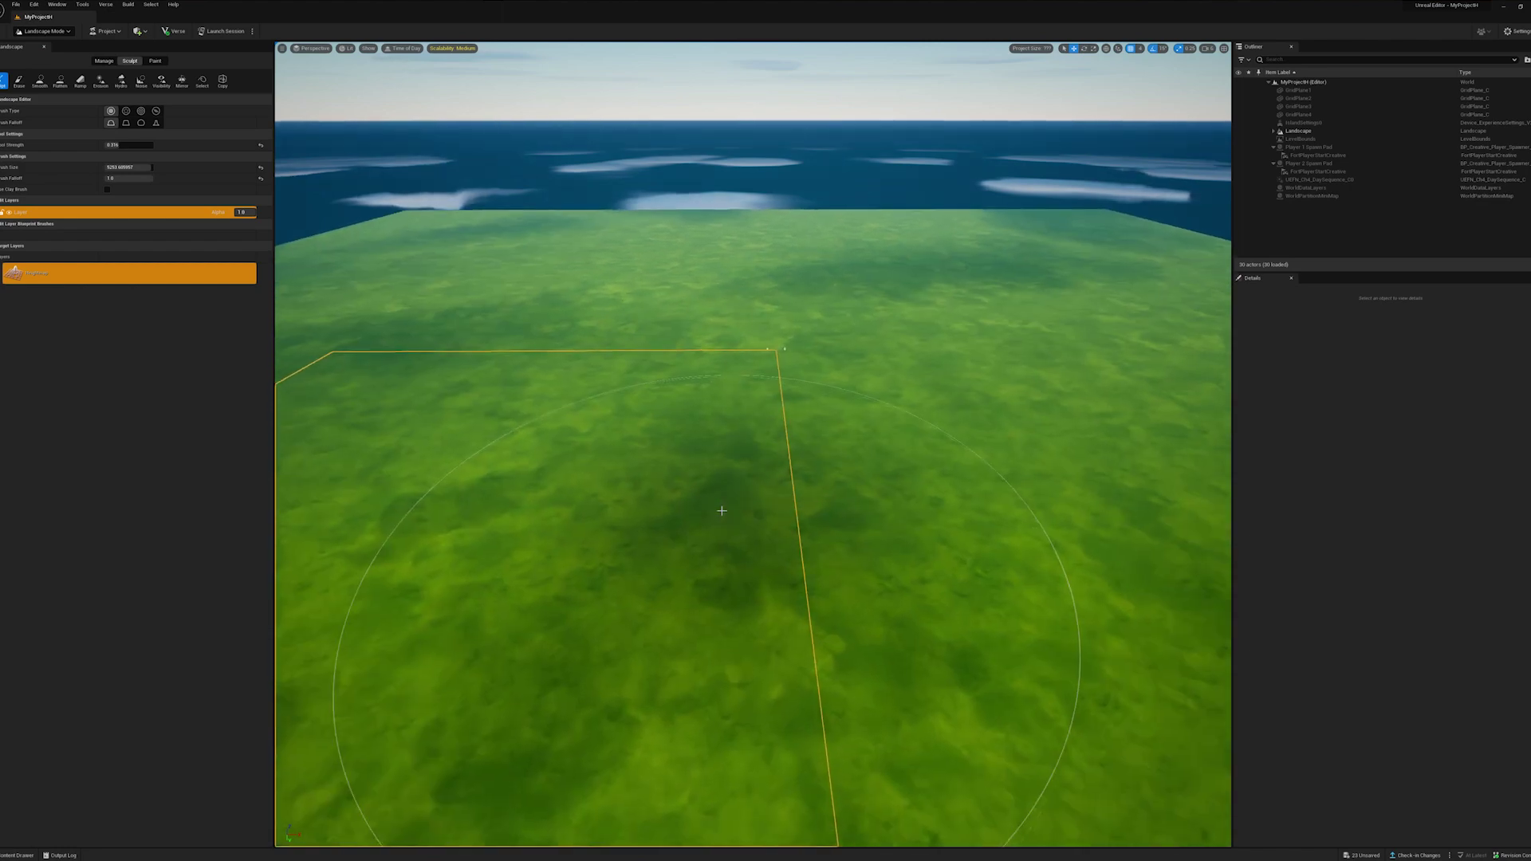
pyautogui.scroll(8, 722, 511)
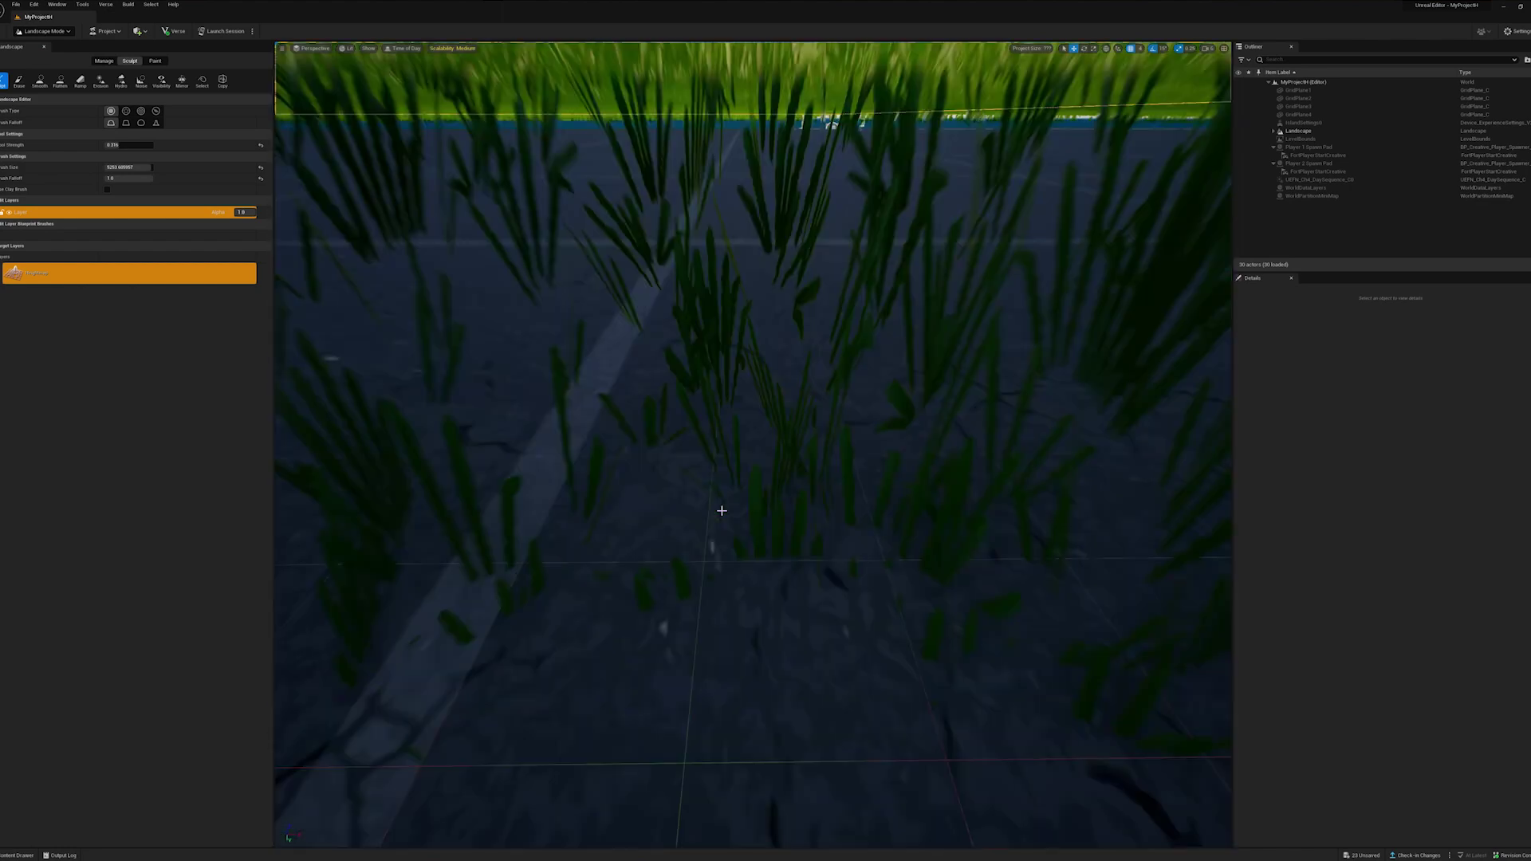
pyautogui.scroll(2, 722, 511)
pyautogui.scroll(-8, 722, 511)
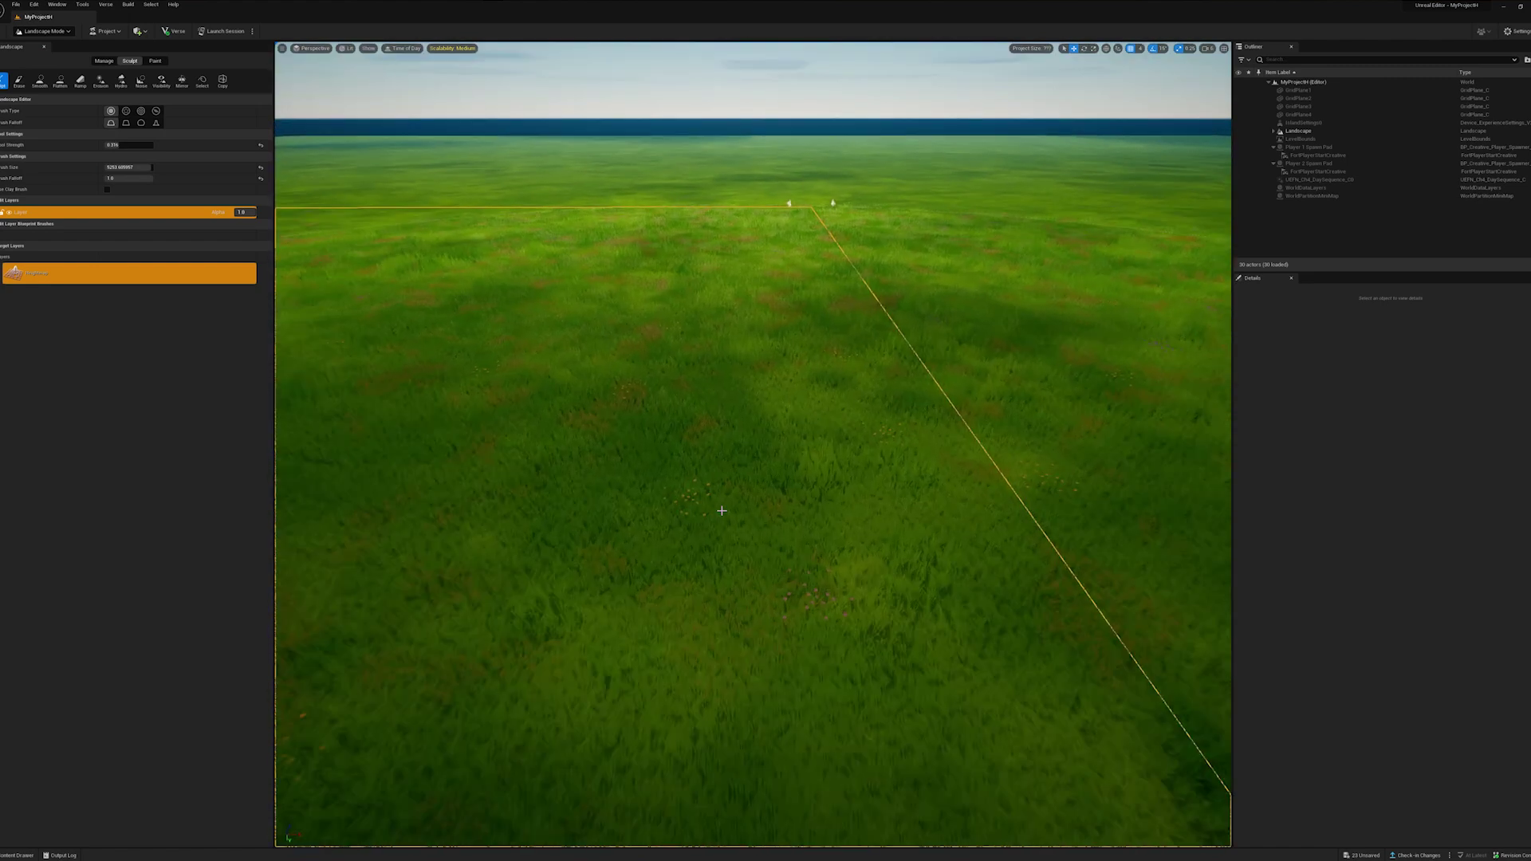
pyautogui.scroll(5, 722, 511)
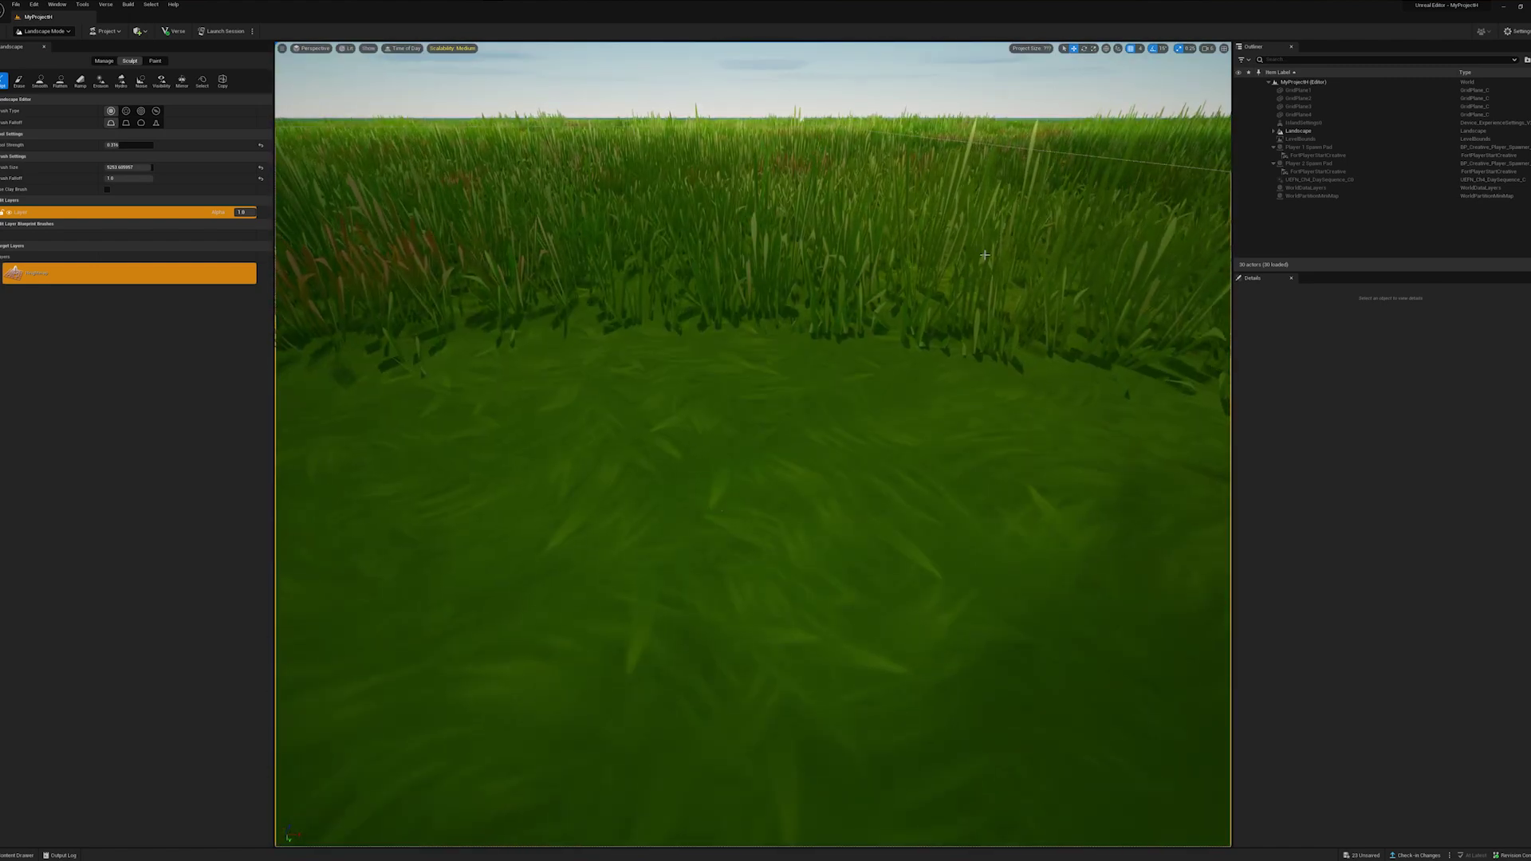
pyautogui.scroll(-6, 852, 306)
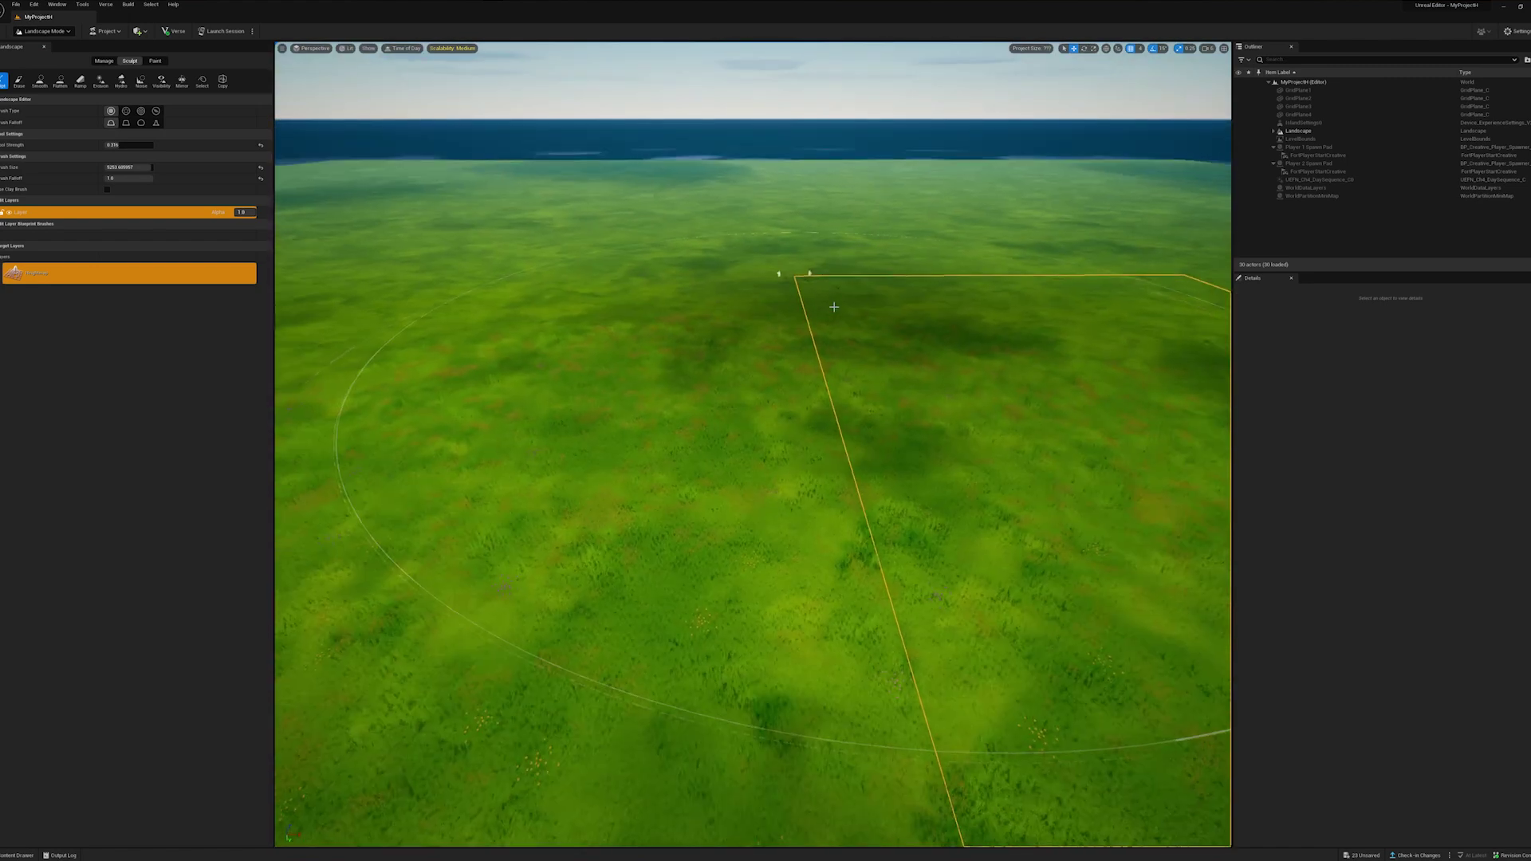
pyautogui.scroll(-5, 834, 307)
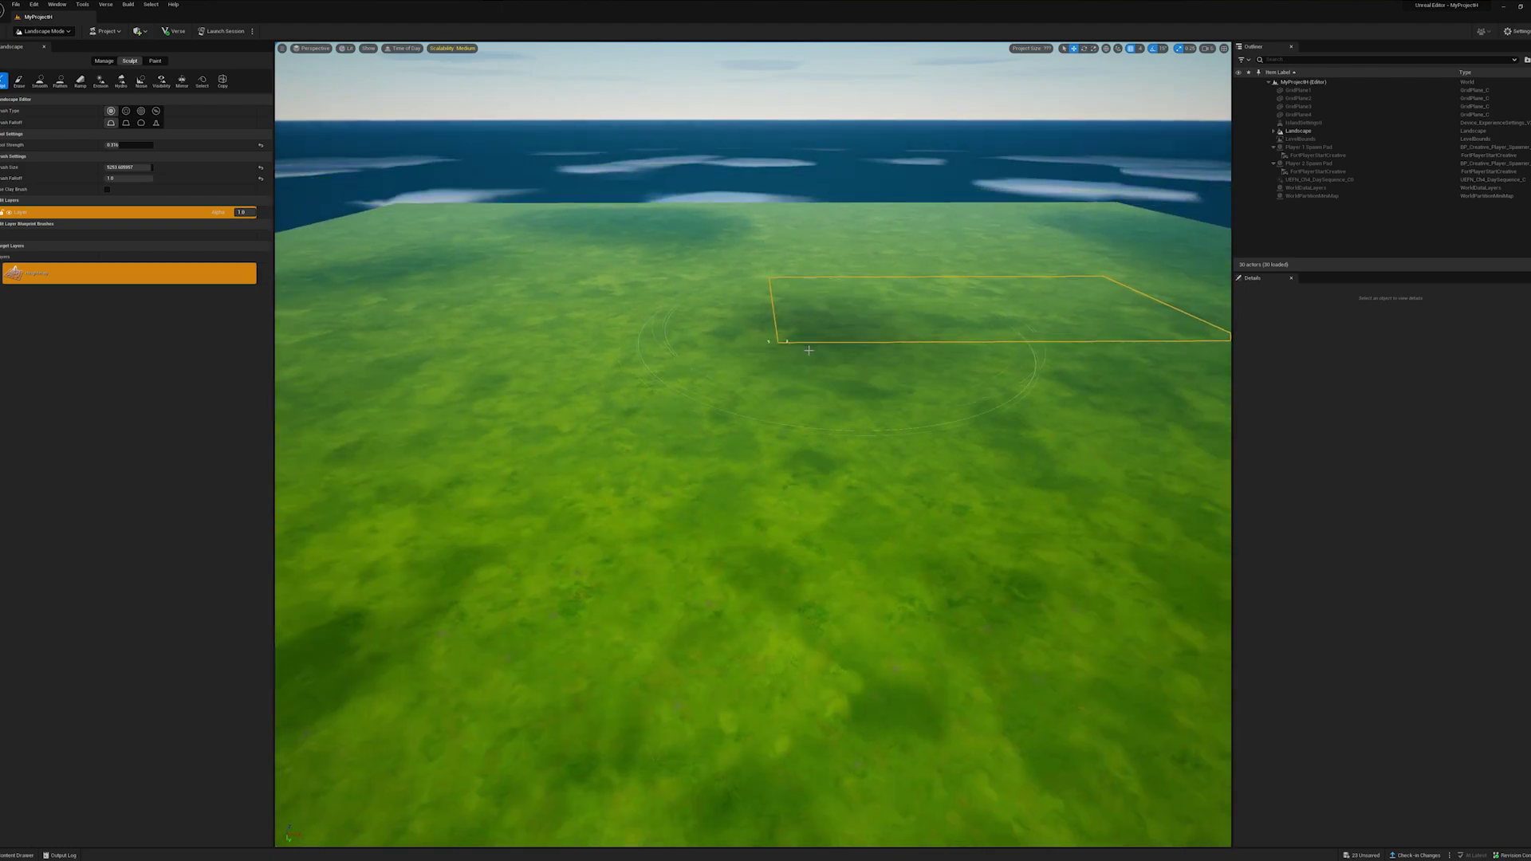
pyautogui.scroll(-4, 862, 443)
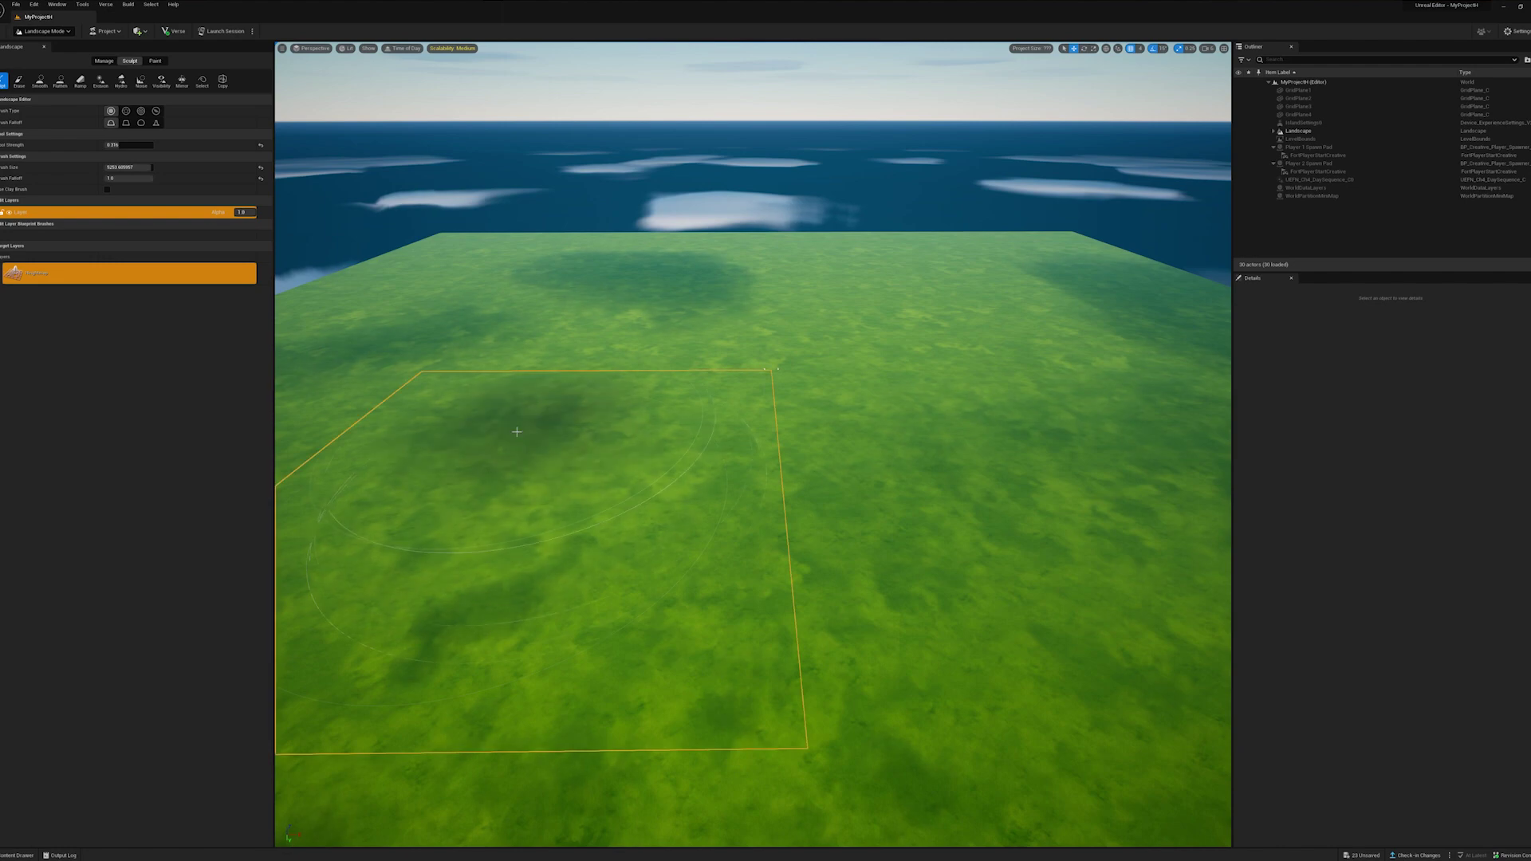
# - Sculpt raised hills on both sides of the landscape's centre and more rising ground towards the far edge
pyautogui.moveTo(512, 427)
pyautogui.mouseDown()
pyautogui.moveTo(567, 335)
pyautogui.moveTo(528, 485)
pyautogui.moveTo(547, 570)
pyautogui.moveTo(799, 636)
pyautogui.moveTo(960, 642)
pyautogui.moveTo(1053, 458)
pyautogui.moveTo(1063, 377)
pyautogui.moveTo(1021, 519)
pyautogui.mouseUp()
pyautogui.moveTo(1064, 333)
pyautogui.mouseDown()
pyautogui.moveTo(1010, 278)
pyautogui.moveTo(1029, 307)
pyautogui.moveTo(1021, 407)
pyautogui.mouseUp()
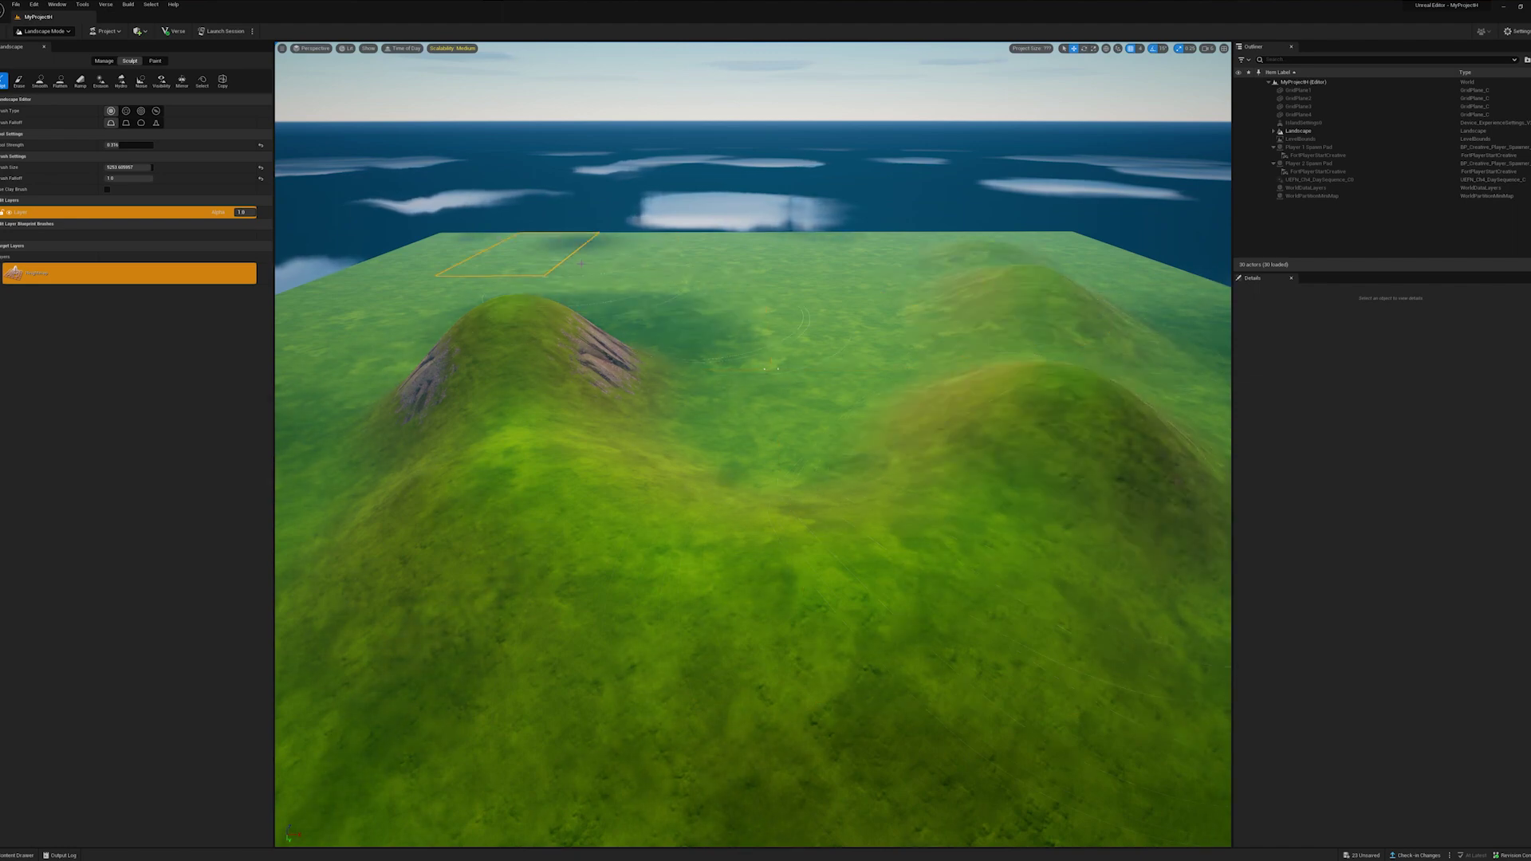
pyautogui.moveTo(550, 268)
pyautogui.mouseDown()
pyautogui.moveTo(564, 349)
pyautogui.moveTo(582, 319)
pyautogui.moveTo(817, 371)
pyautogui.mouseUp()
# - Sculpt additional raised ground between the existing hills and build up a tall, steep rocky peak
pyautogui.moveTo(816, 372)
pyautogui.mouseDown(button='right')
pyautogui.moveTo(666, 416)
pyautogui.moveTo(815, 376)
pyautogui.mouseUp(button='right')
pyautogui.moveTo(845, 395); pyautogui.dragTo(1056, 347, button='middle')
pyautogui.moveTo(772, 423); pyautogui.dragTo(788, 432, button='right')
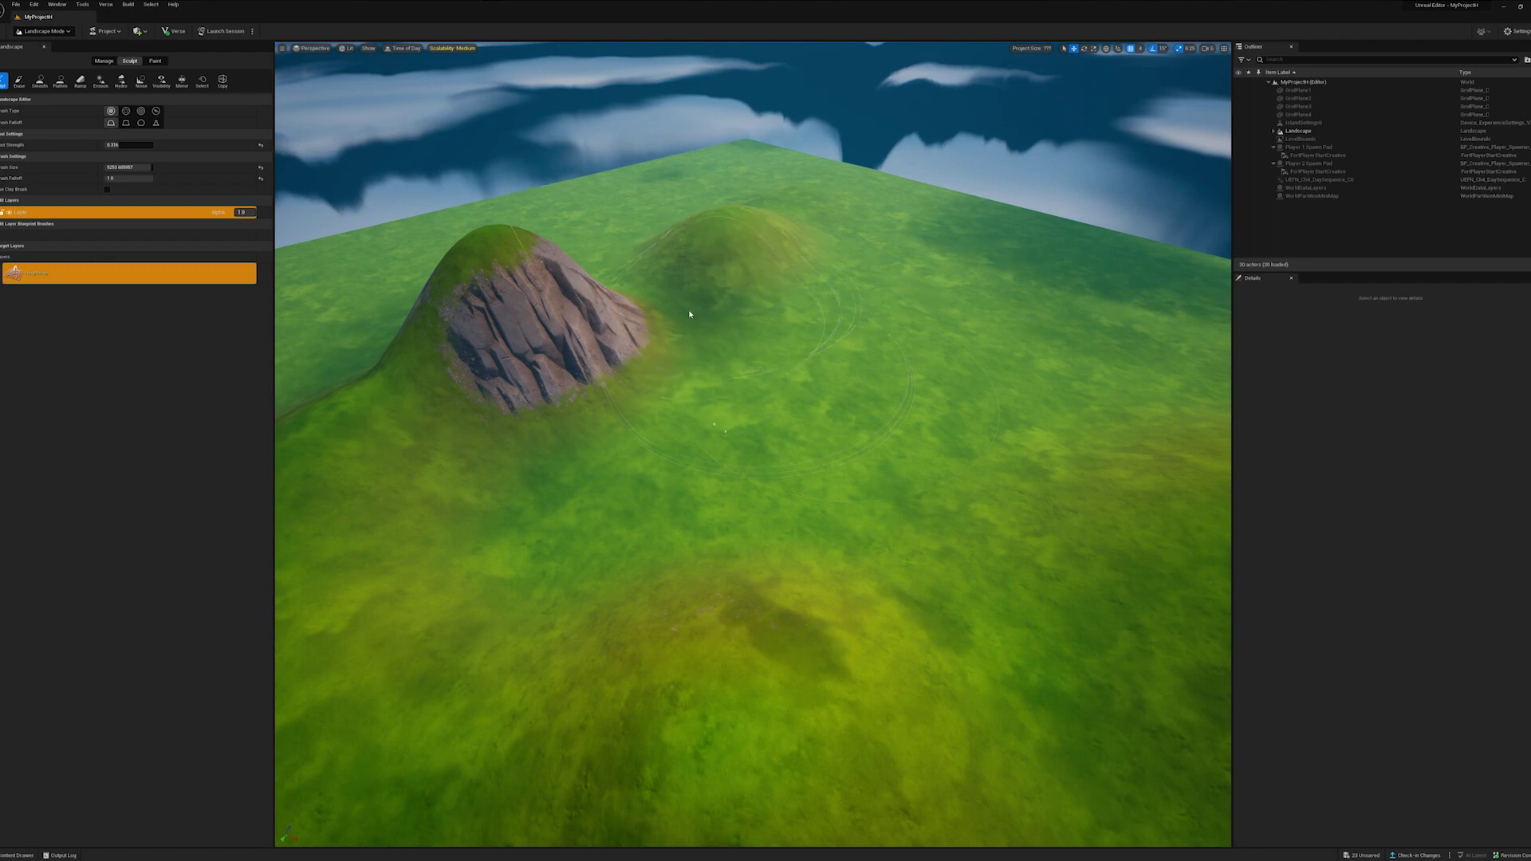
pyautogui.moveTo(683, 307)
pyautogui.mouseDown()
pyautogui.moveTo(914, 229)
pyautogui.moveTo(917, 255)
pyautogui.moveTo(798, 319)
pyautogui.moveTo(654, 351)
pyautogui.moveTo(426, 449)
pyautogui.moveTo(386, 584)
pyautogui.moveTo(579, 654)
pyautogui.moveTo(1042, 616)
pyautogui.moveTo(1012, 604)
pyautogui.mouseUp()
pyautogui.moveTo(1012, 605); pyautogui.dragTo(1156, 603, button='right')
pyautogui.moveTo(1001, 527); pyautogui.dragTo(965, 431)
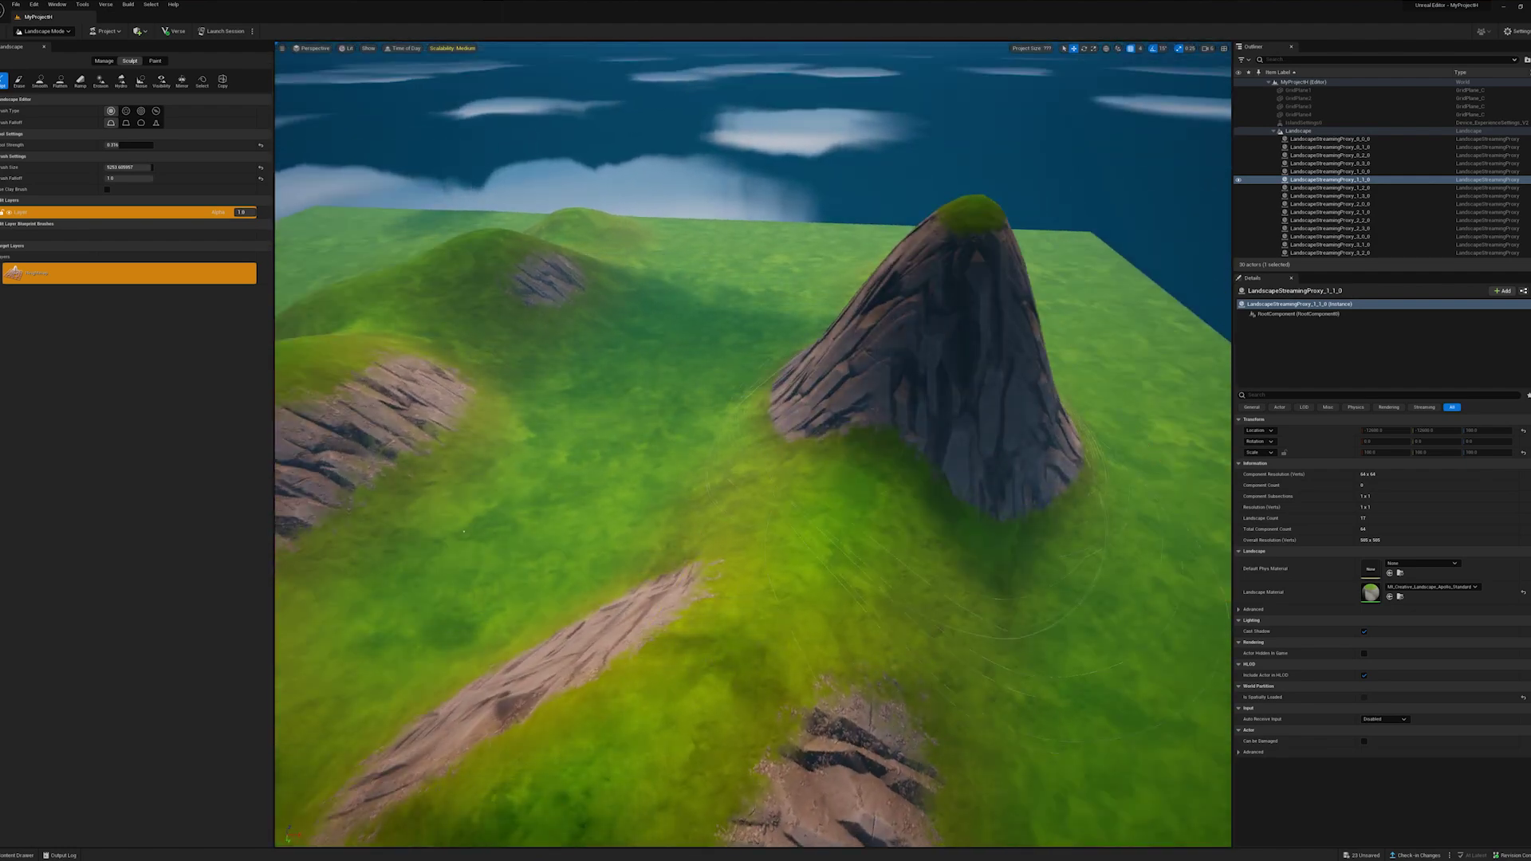
# - Raise two long rocky ridges facing each other across a narrow grassy valley
pyautogui.moveTo(965, 430)
pyautogui.mouseDown(button='right')
pyautogui.moveTo(941, 446)
pyautogui.moveTo(981, 445)
pyautogui.mouseUp(button='right')
pyautogui.moveTo(606, 454); pyautogui.dragTo(688, 450, button='right')
pyautogui.press('a')
pyautogui.moveTo(941, 267)
pyautogui.mouseDown()
pyautogui.moveTo(817, 206)
pyautogui.moveTo(575, 239)
pyautogui.moveTo(445, 278)
pyautogui.moveTo(444, 466)
pyautogui.moveTo(414, 558)
pyautogui.moveTo(423, 610)
pyautogui.mouseUp()
pyautogui.moveTo(945, 474)
pyautogui.mouseDown()
pyautogui.moveTo(957, 459)
pyautogui.moveTo(1063, 535)
pyautogui.moveTo(1053, 399)
pyautogui.moveTo(1008, 431)
pyautogui.mouseUp()
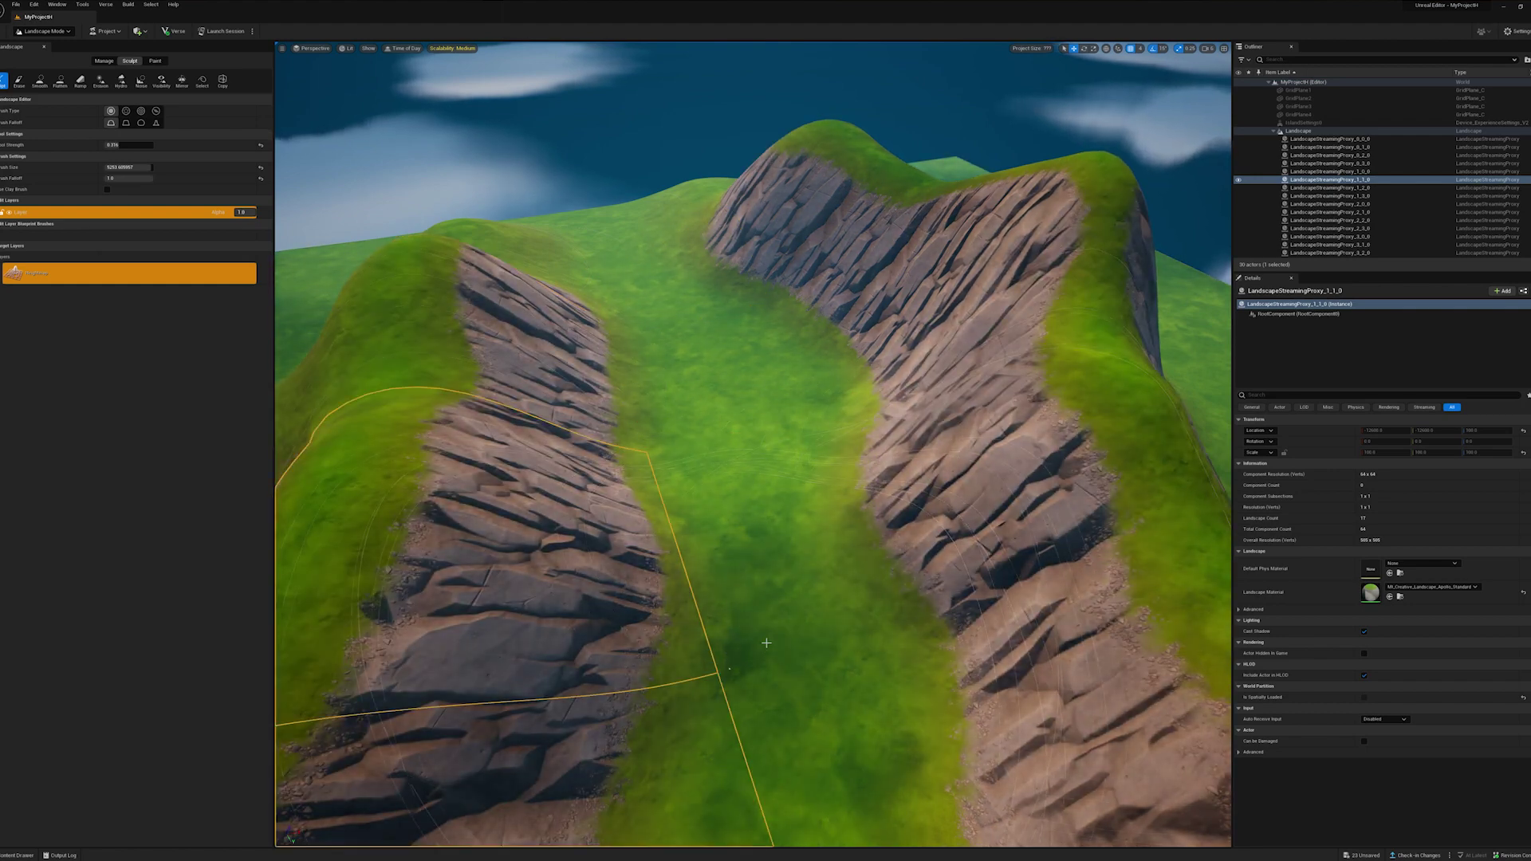
# - Sculpt a raised rocky slope across the open end of the valley to join the two ridges
pyautogui.moveTo(766, 642)
pyautogui.mouseDown(button='right')
pyautogui.moveTo(767, 718)
pyautogui.moveTo(776, 608)
pyautogui.moveTo(787, 789)
pyautogui.mouseUp(button='right')
pyautogui.press('w')
pyautogui.press('s')
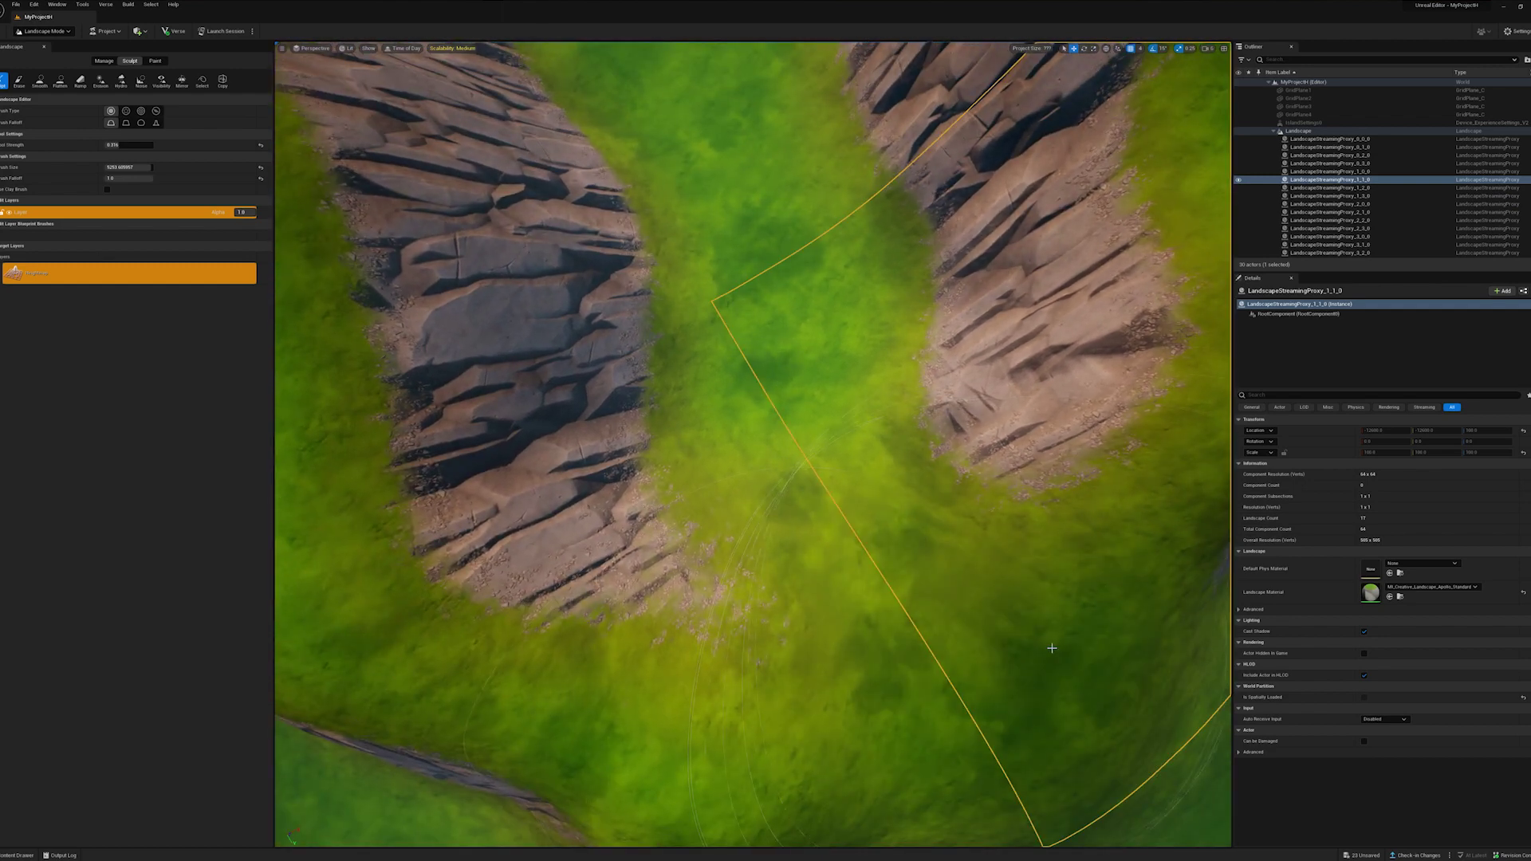
pyautogui.moveTo(1035, 652)
pyautogui.mouseDown()
pyautogui.moveTo(882, 718)
pyautogui.moveTo(779, 725)
pyautogui.moveTo(1012, 649)
pyautogui.moveTo(1039, 600)
pyautogui.moveTo(992, 469)
pyautogui.mouseUp()
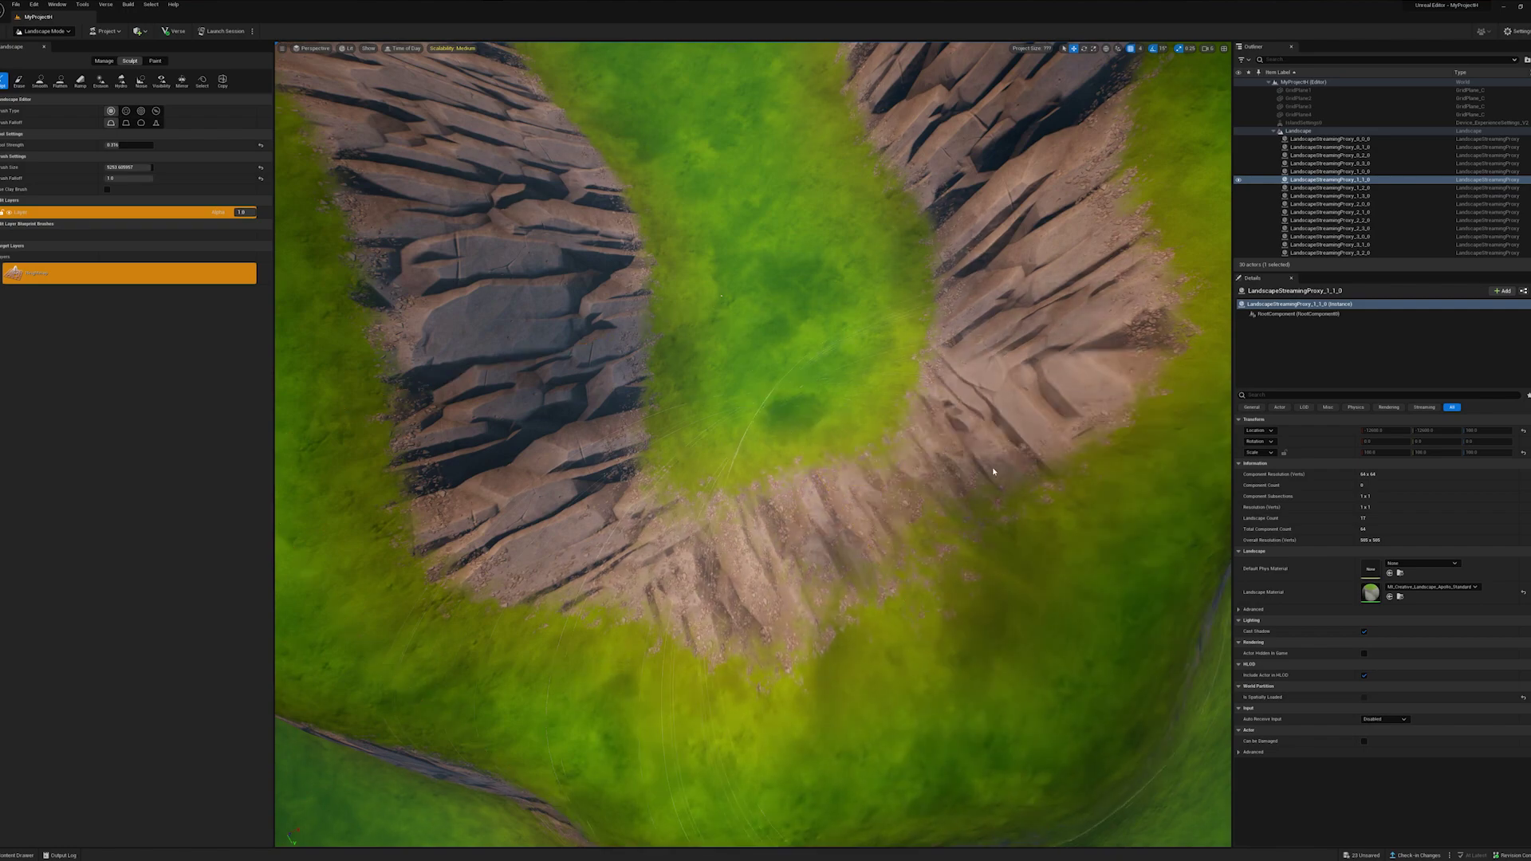
# - Browse the project content to the Water folder under Fortnite > Environment and select the Lake asset
pyautogui.moveTo(821, 351); pyautogui.dragTo(812, 201, button='right')
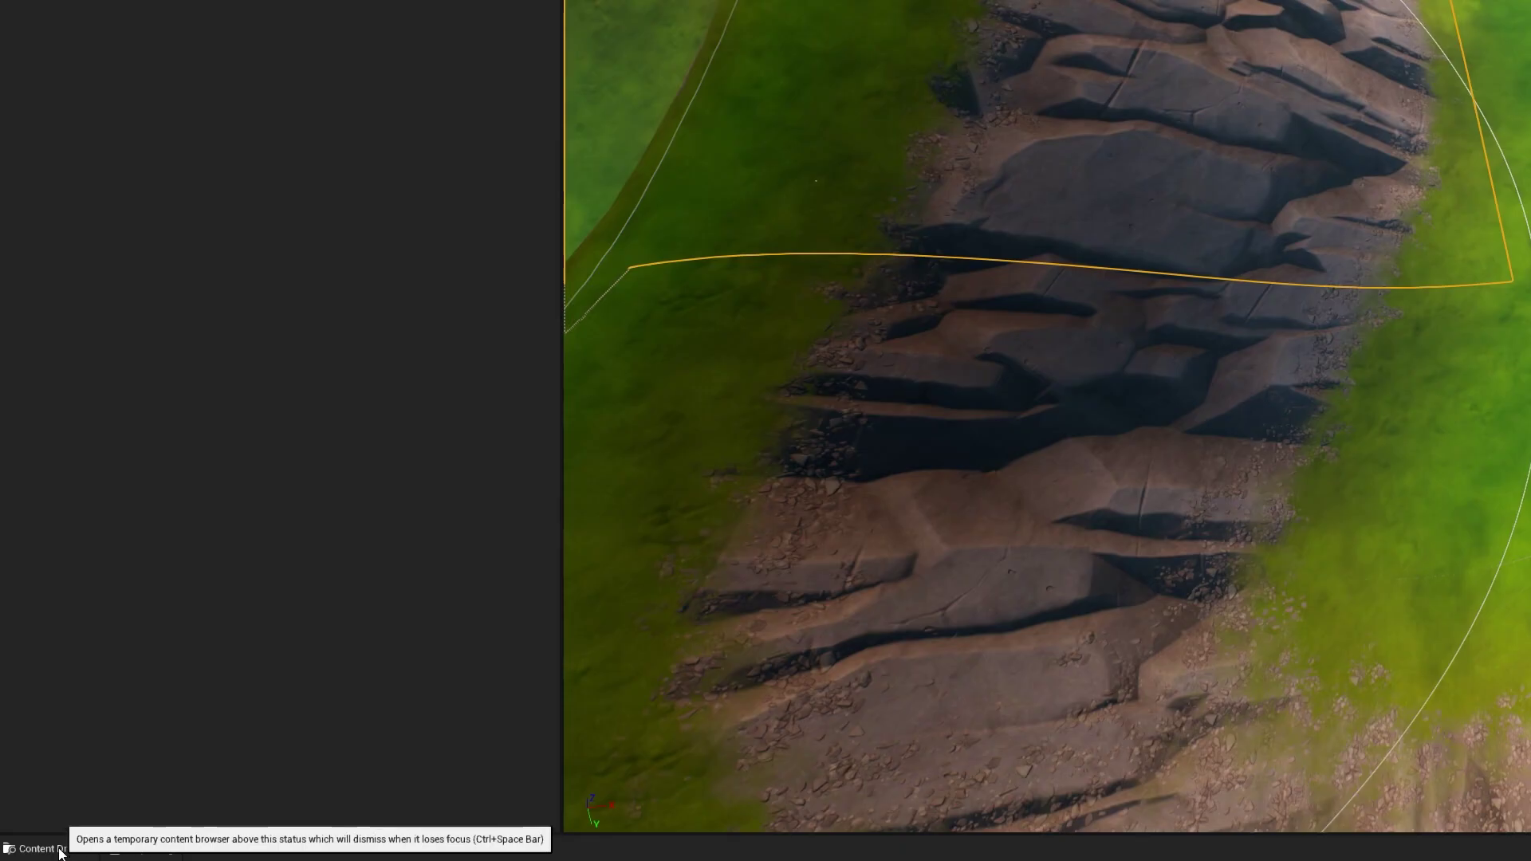
pyautogui.click(19, 855)
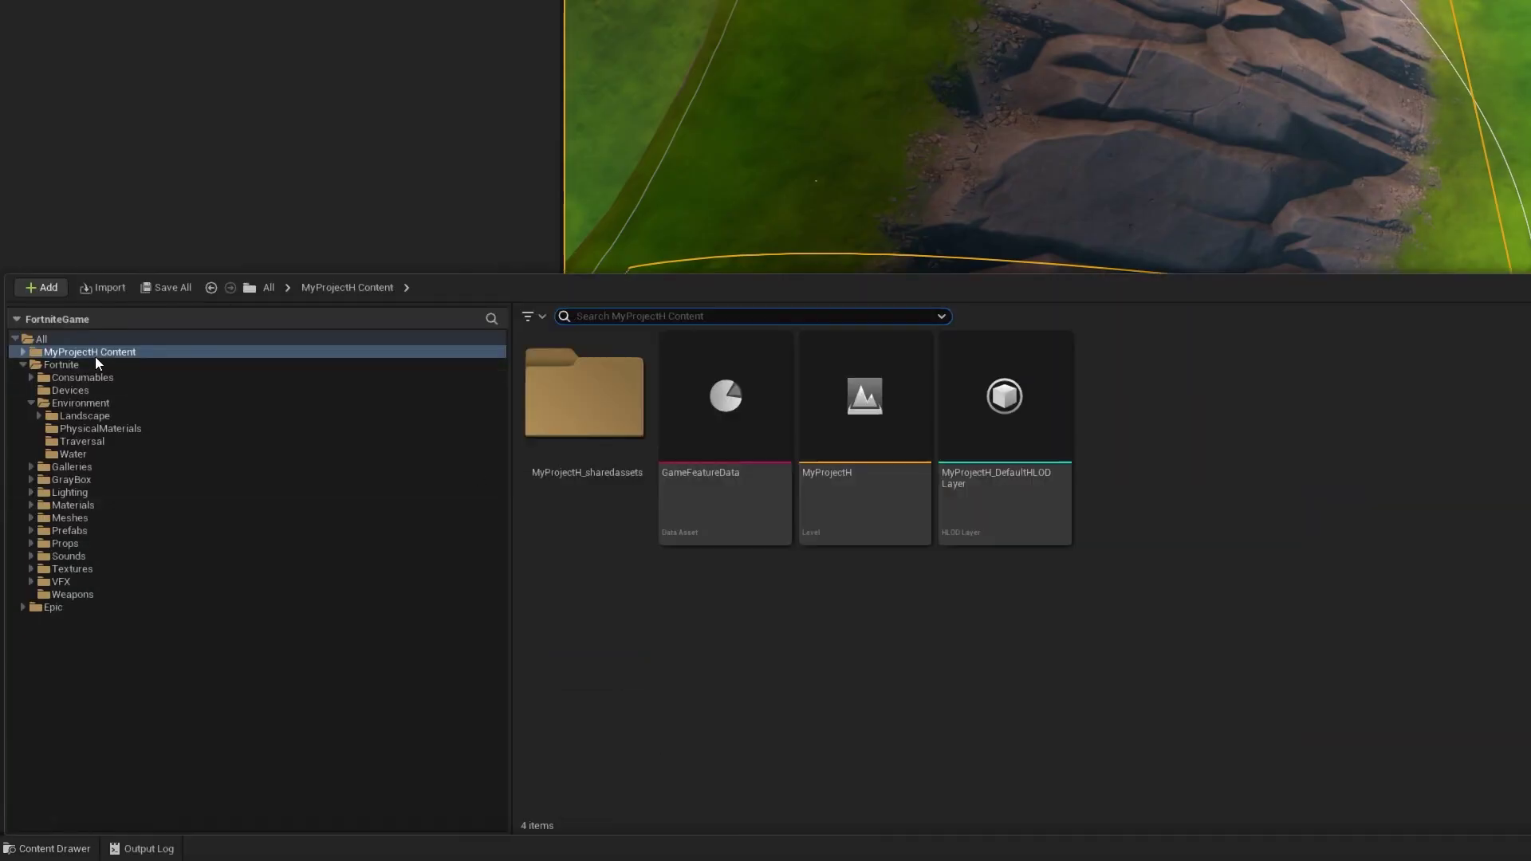
pyautogui.click(41, 338)
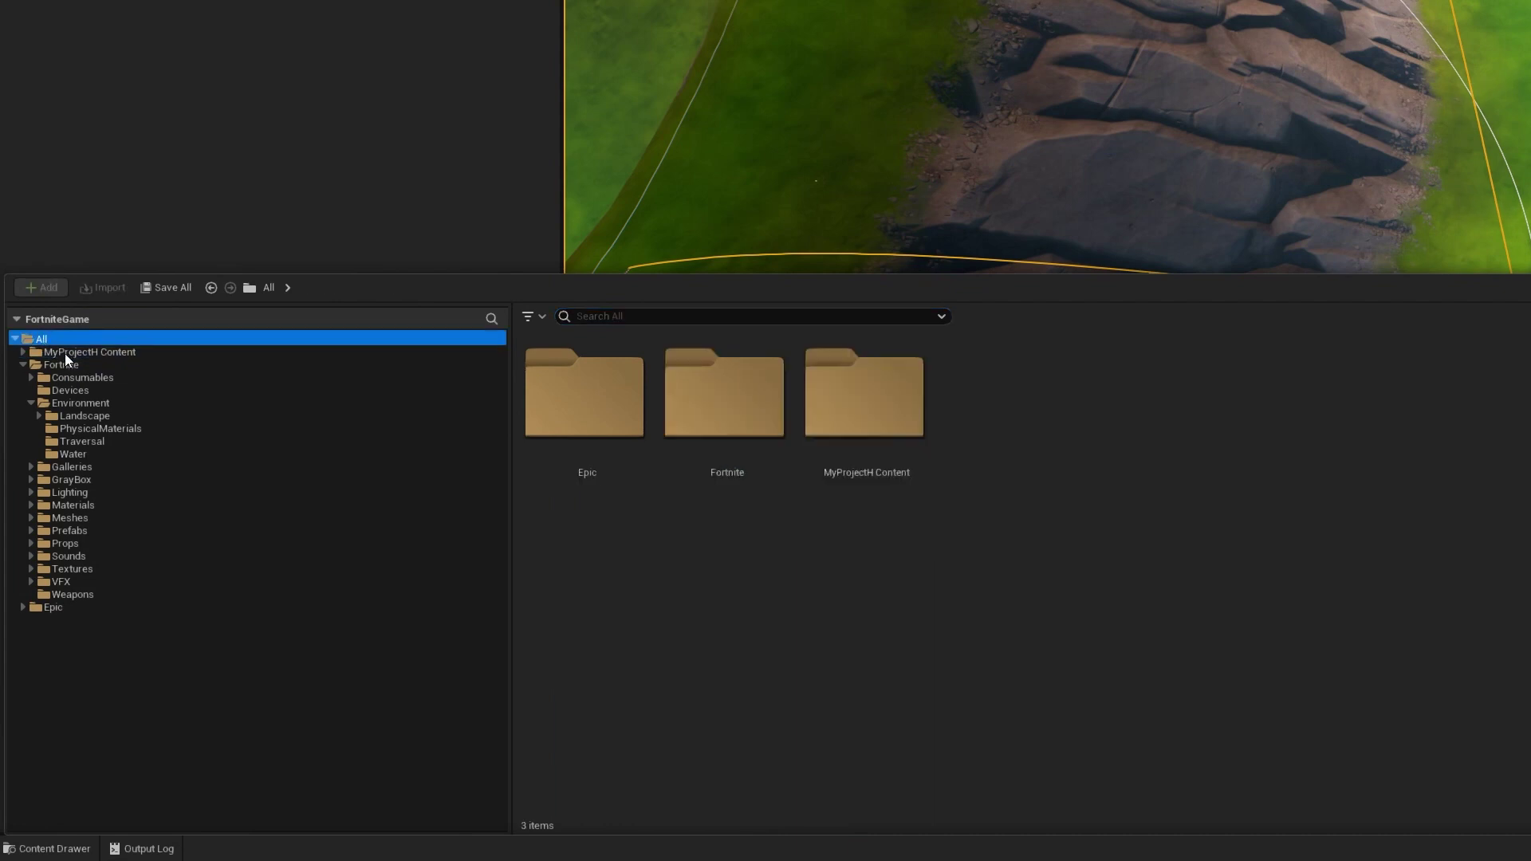
pyautogui.click(65, 352)
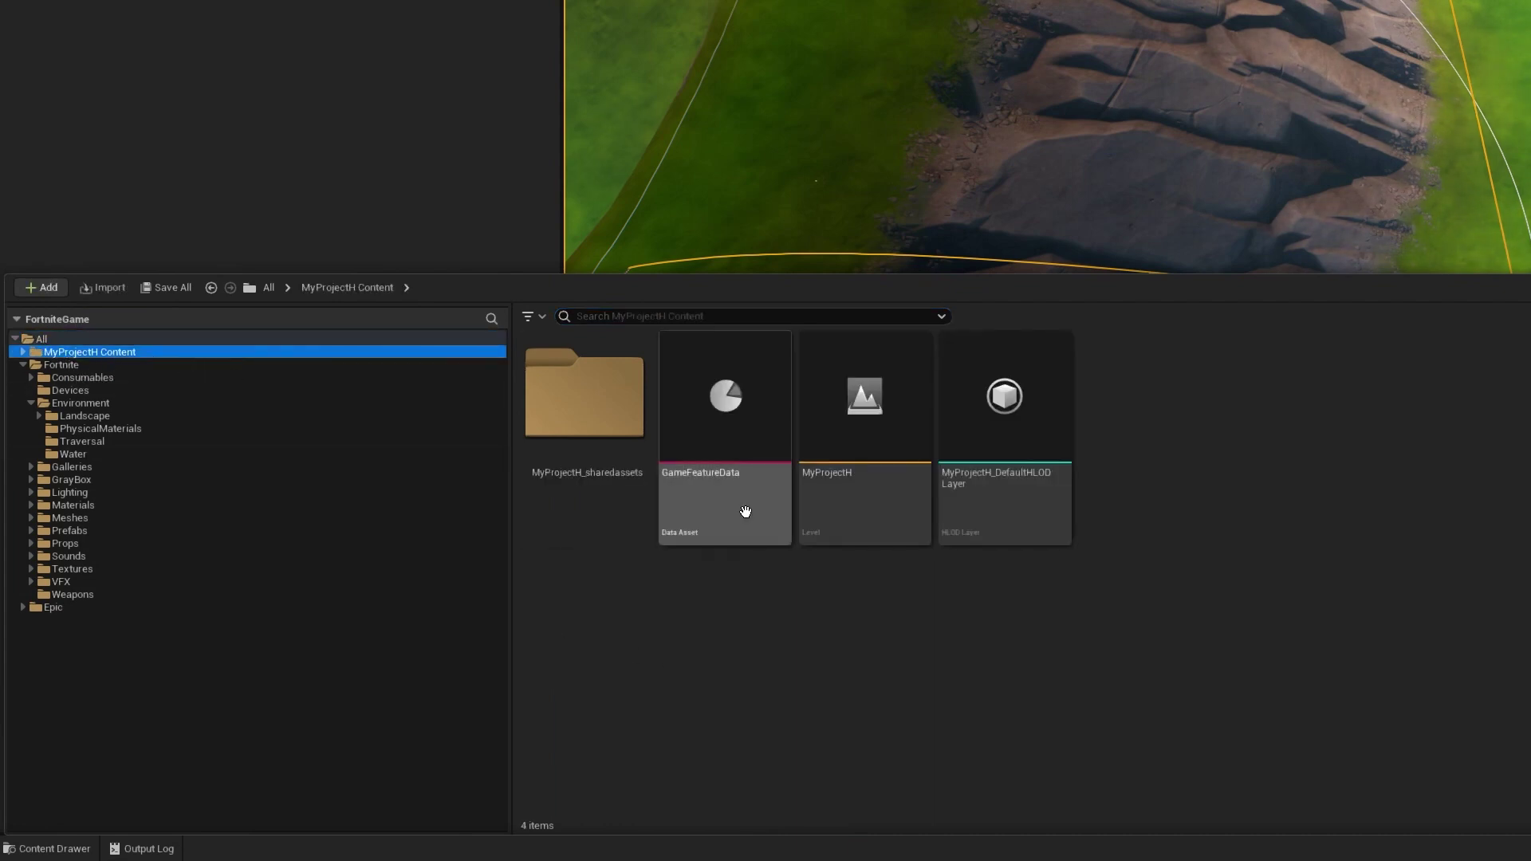
pyautogui.click(61, 366)
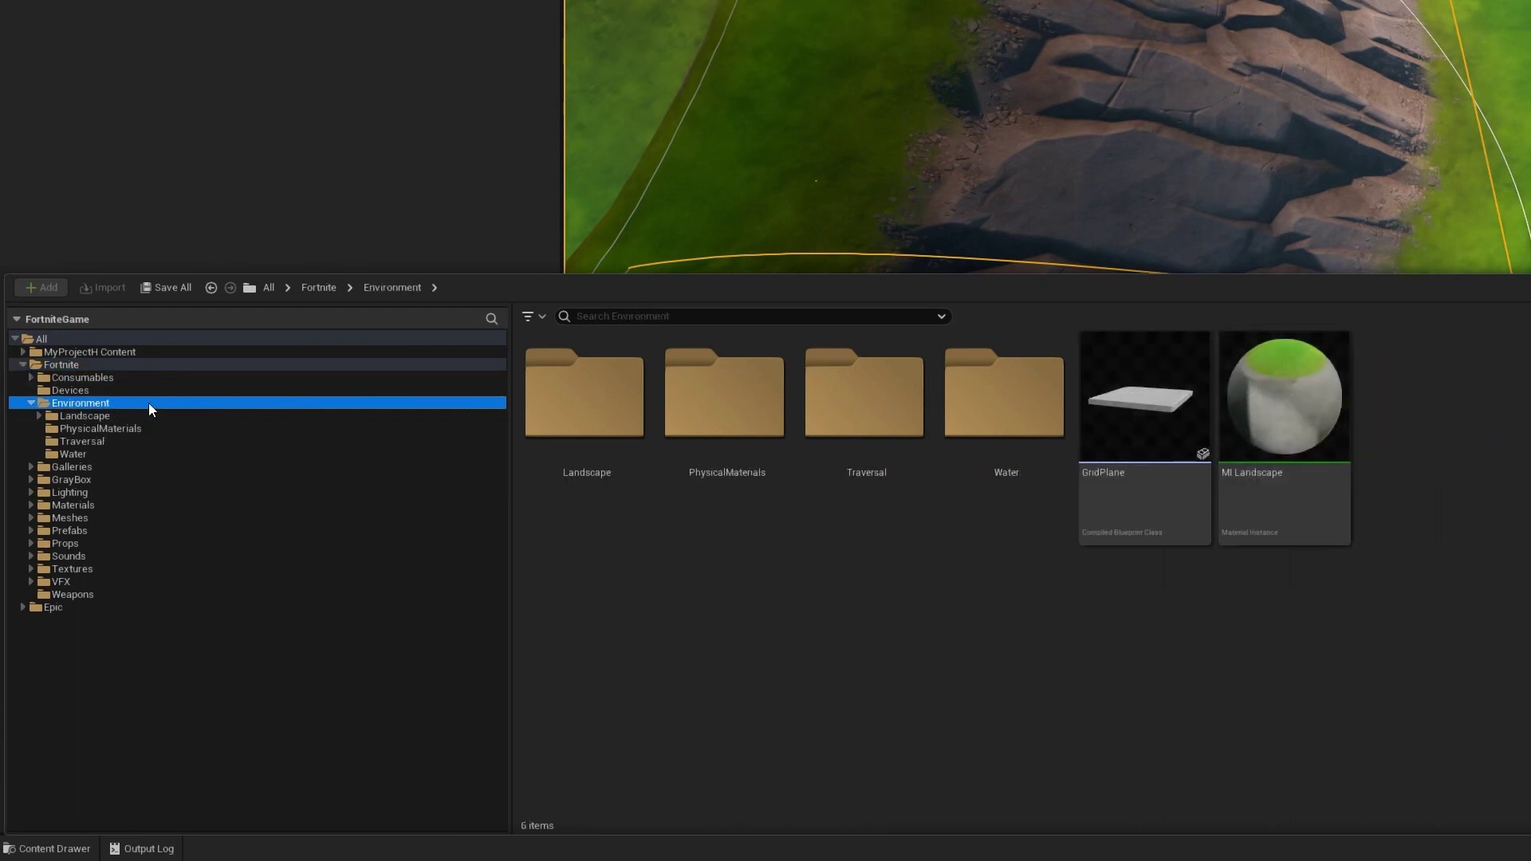
pyautogui.click(81, 454)
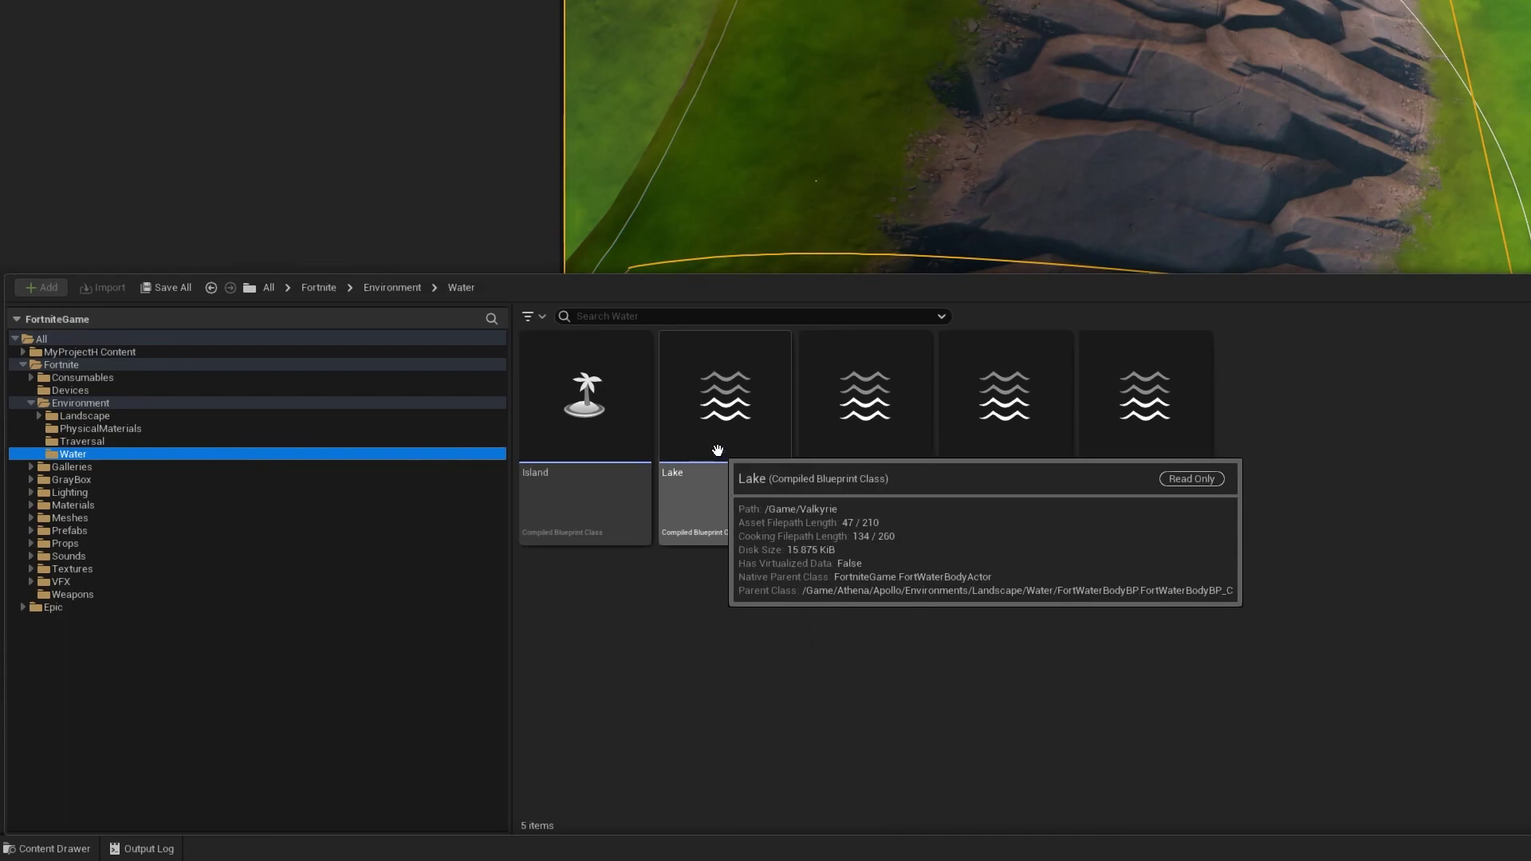
pyautogui.click(724, 480)
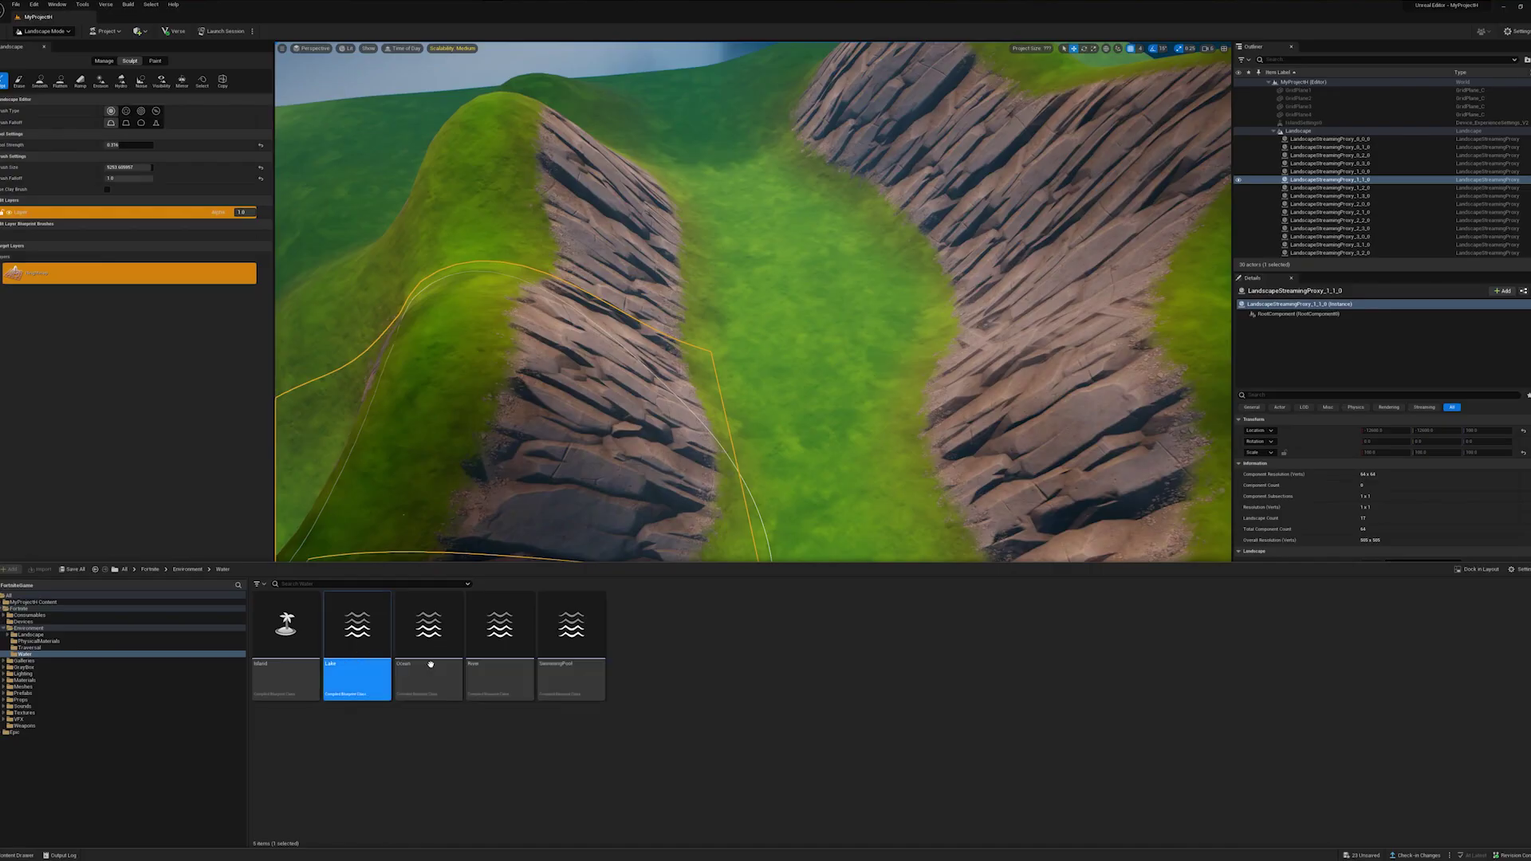
# - Place the Lake asset in the grassy valley enclosed by the rocky ridges
pyautogui.moveTo(803, 499); pyautogui.dragTo(802, 642, button='right')
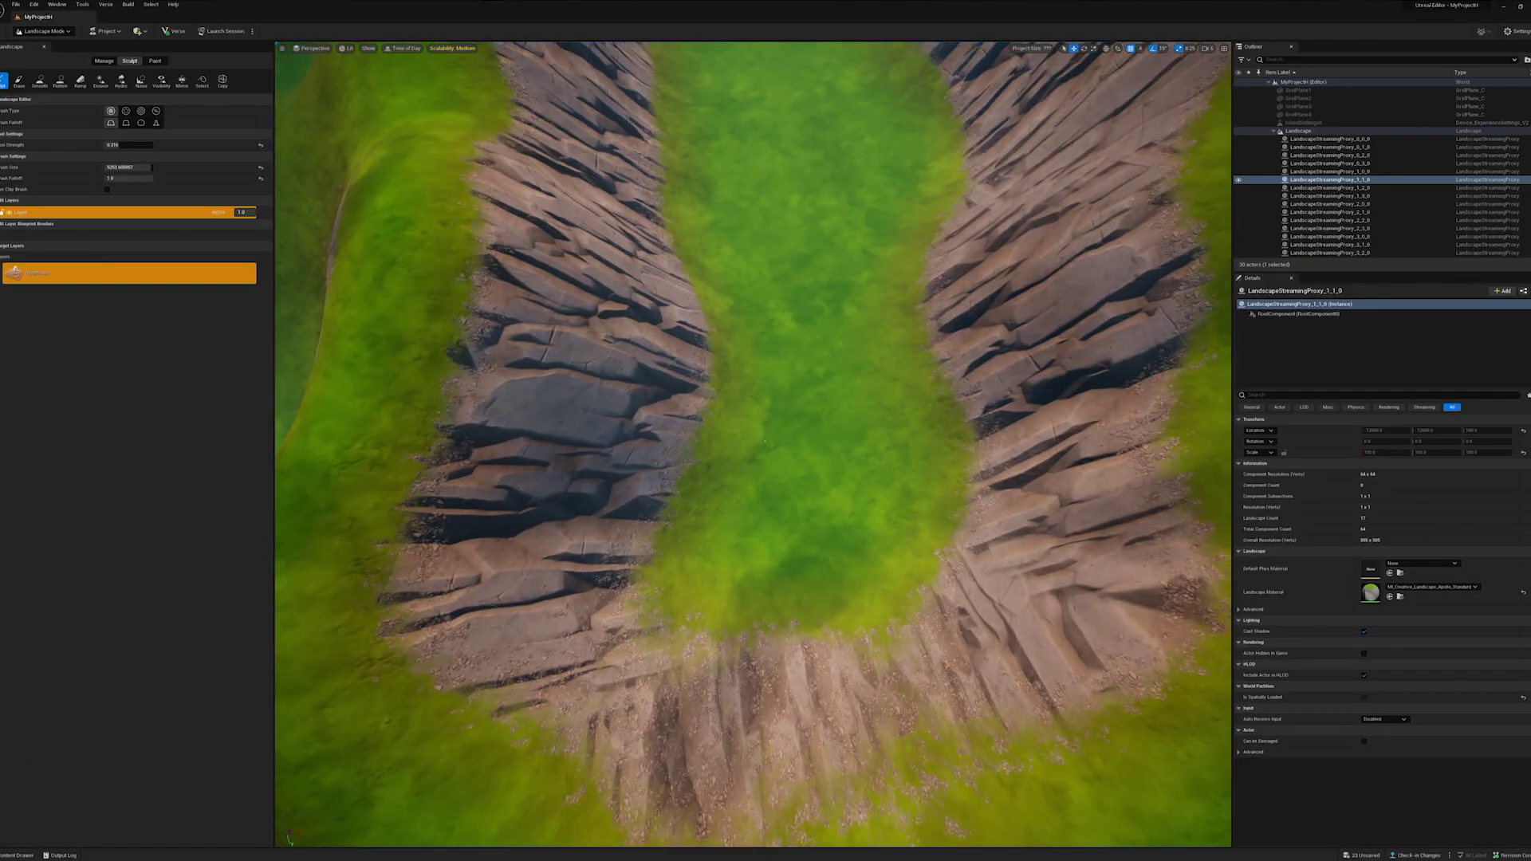
pyautogui.scroll(-5, 820, 584)
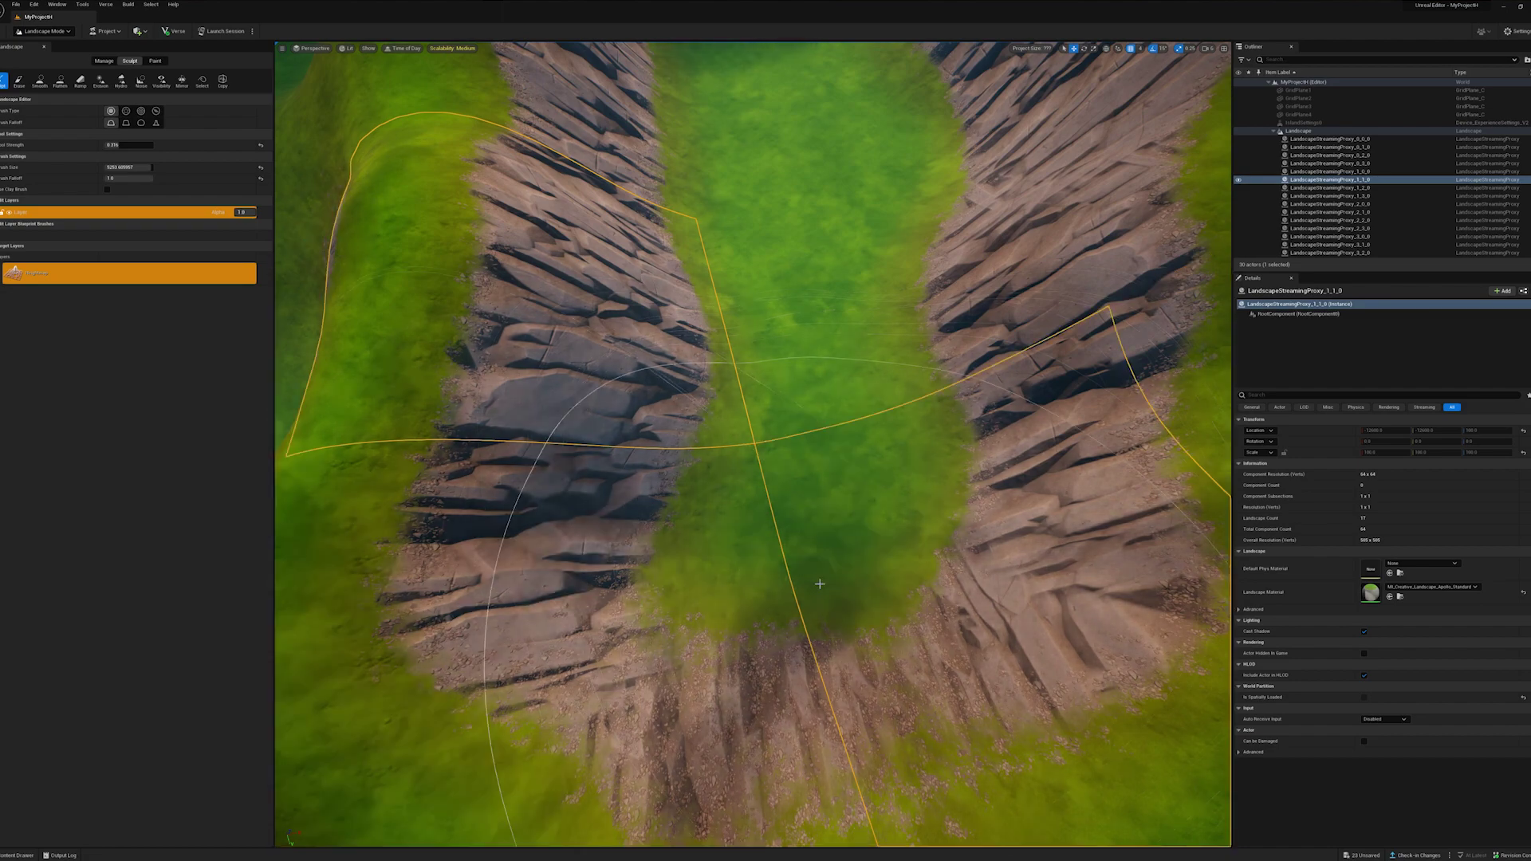
pyautogui.scroll(-8, 820, 584)
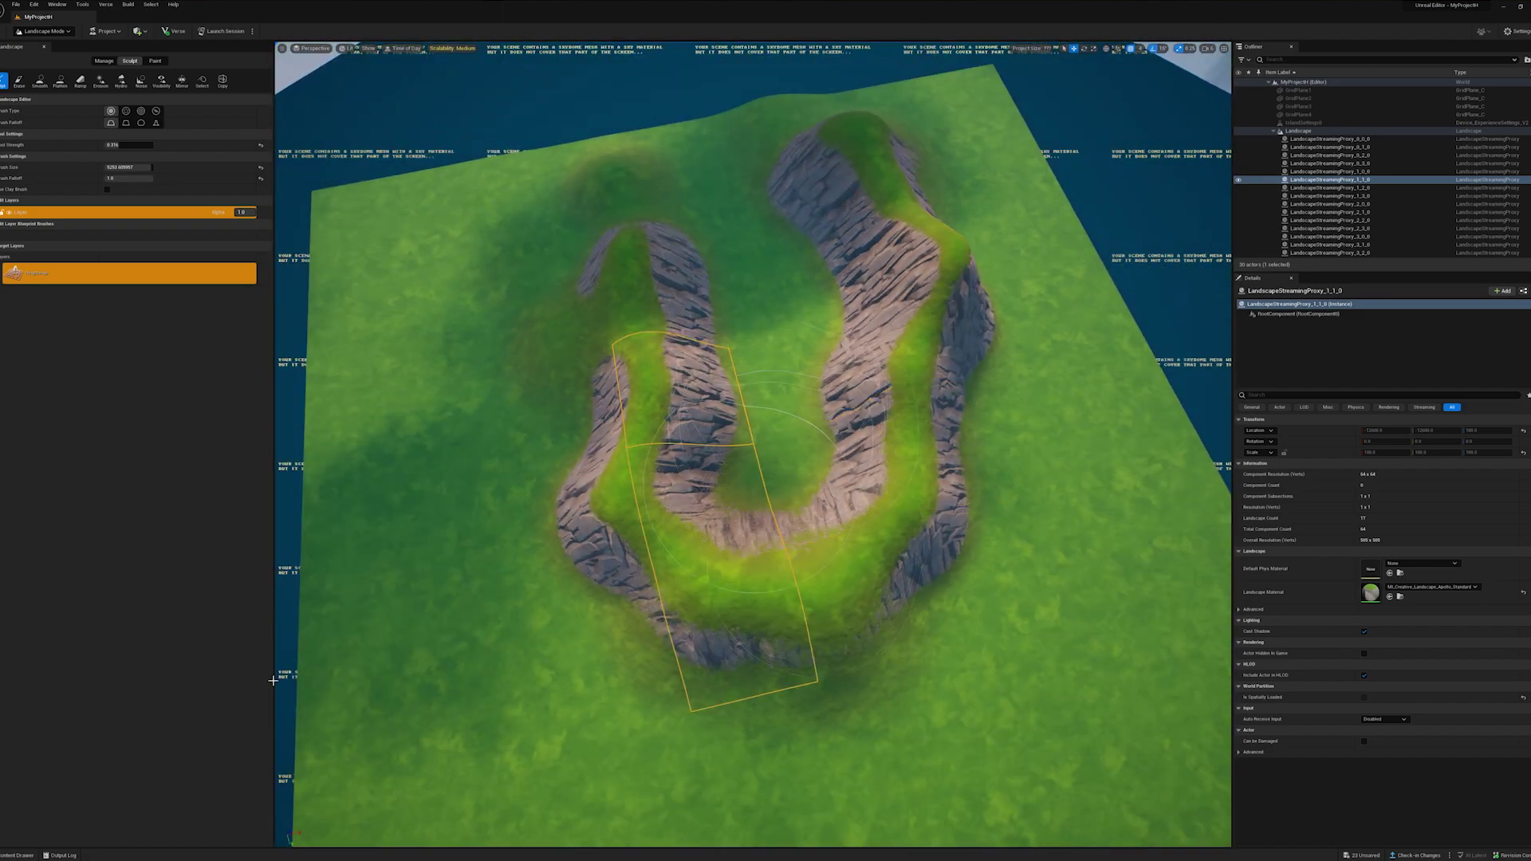
pyautogui.click(18, 855)
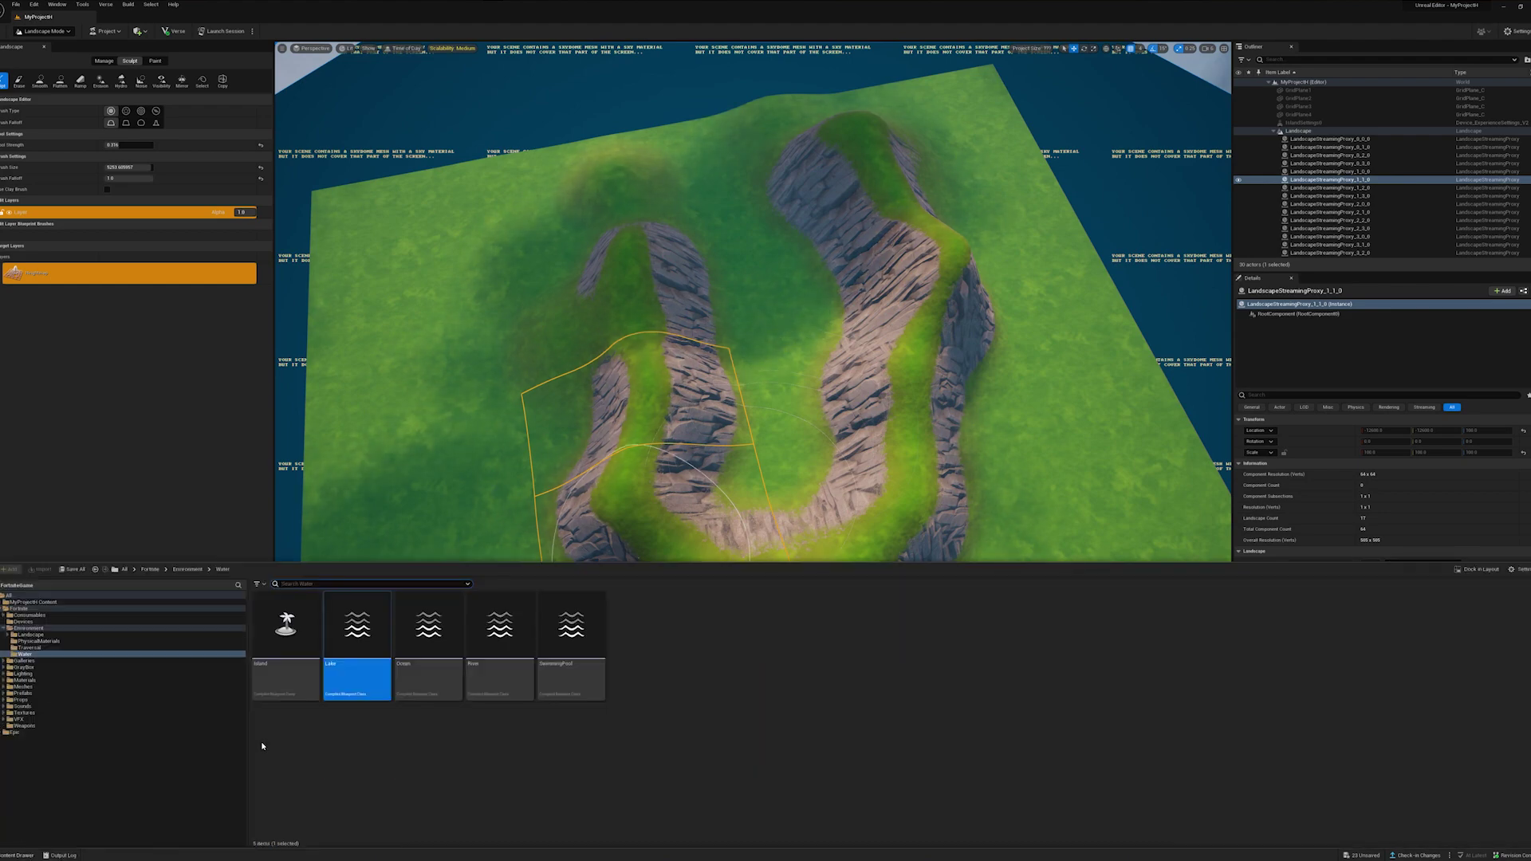
pyautogui.moveTo(358, 631); pyautogui.dragTo(769, 476)
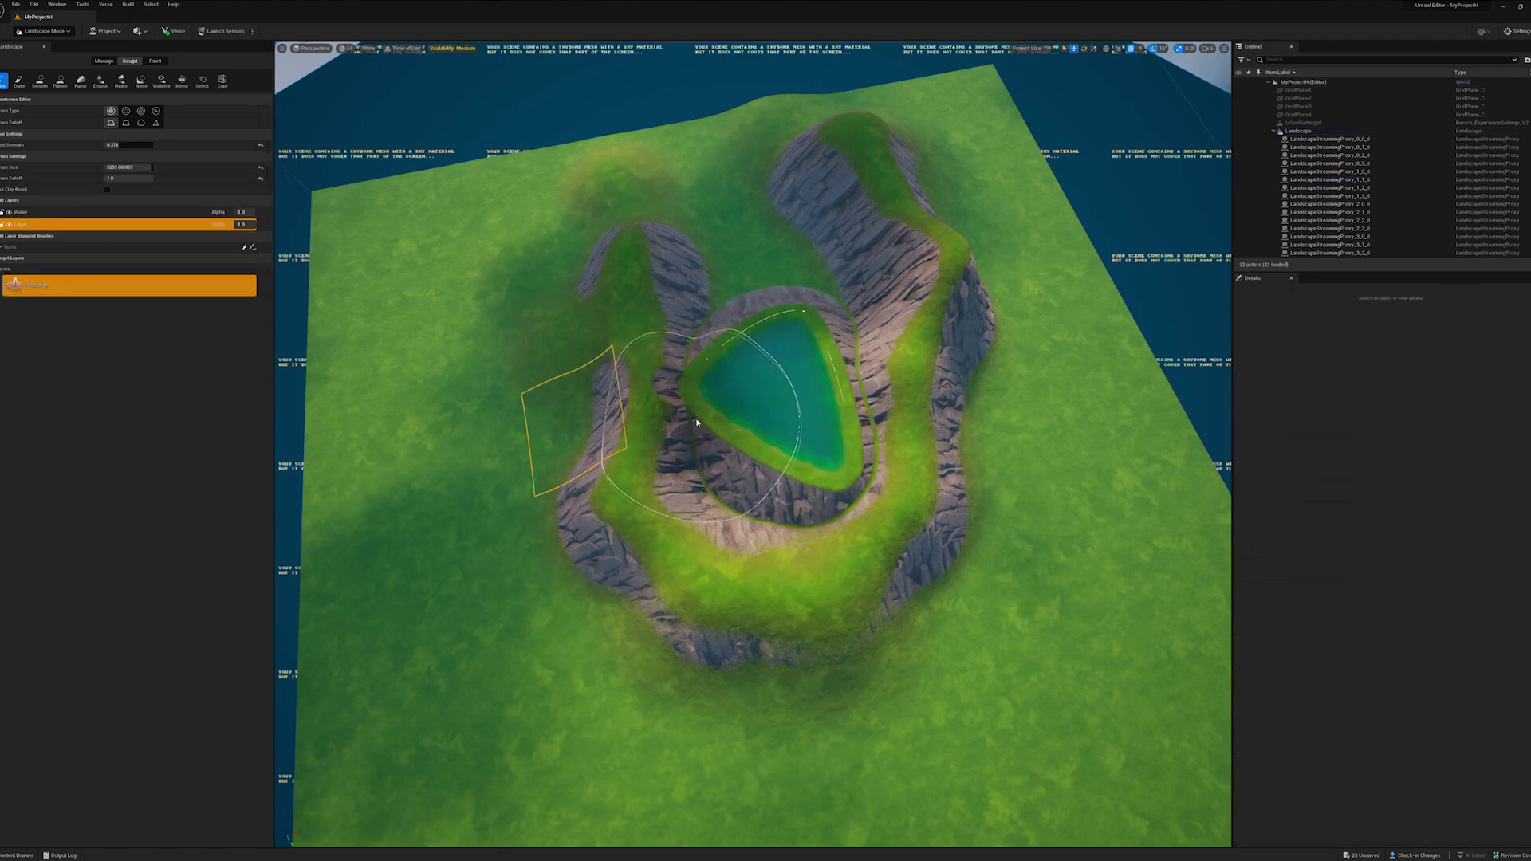
# - Switch from Landscape mode to Selection mode and select the lake placed in the valley
pyautogui.moveTo(769, 501); pyautogui.dragTo(878, 438, button='right')
pyautogui.moveTo(788, 399); pyautogui.dragTo(788, 462, button='right')
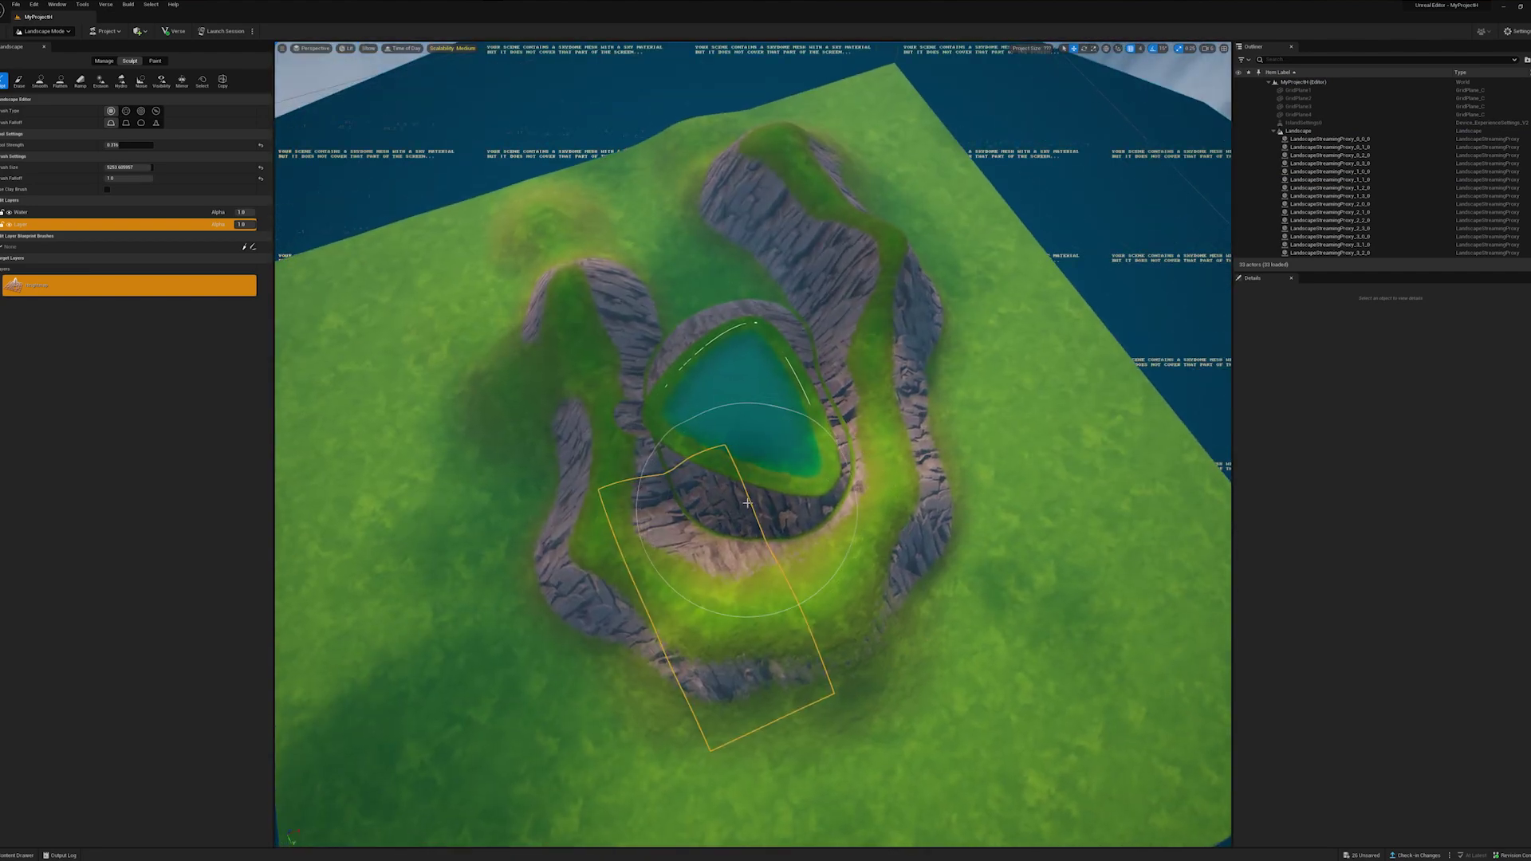
pyautogui.scroll(4, 747, 502)
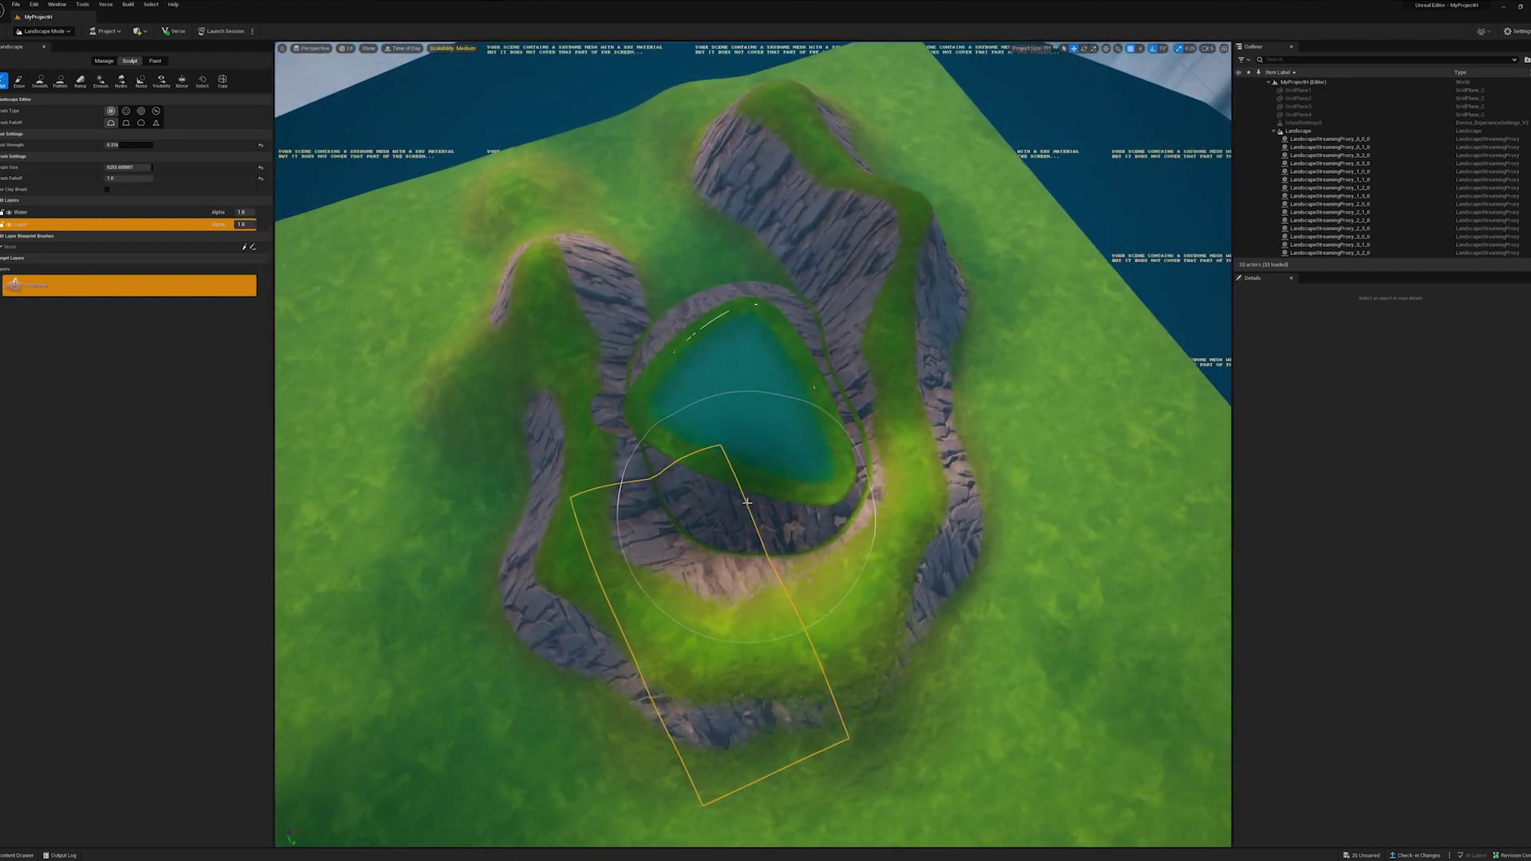
pyautogui.scroll(6, 747, 502)
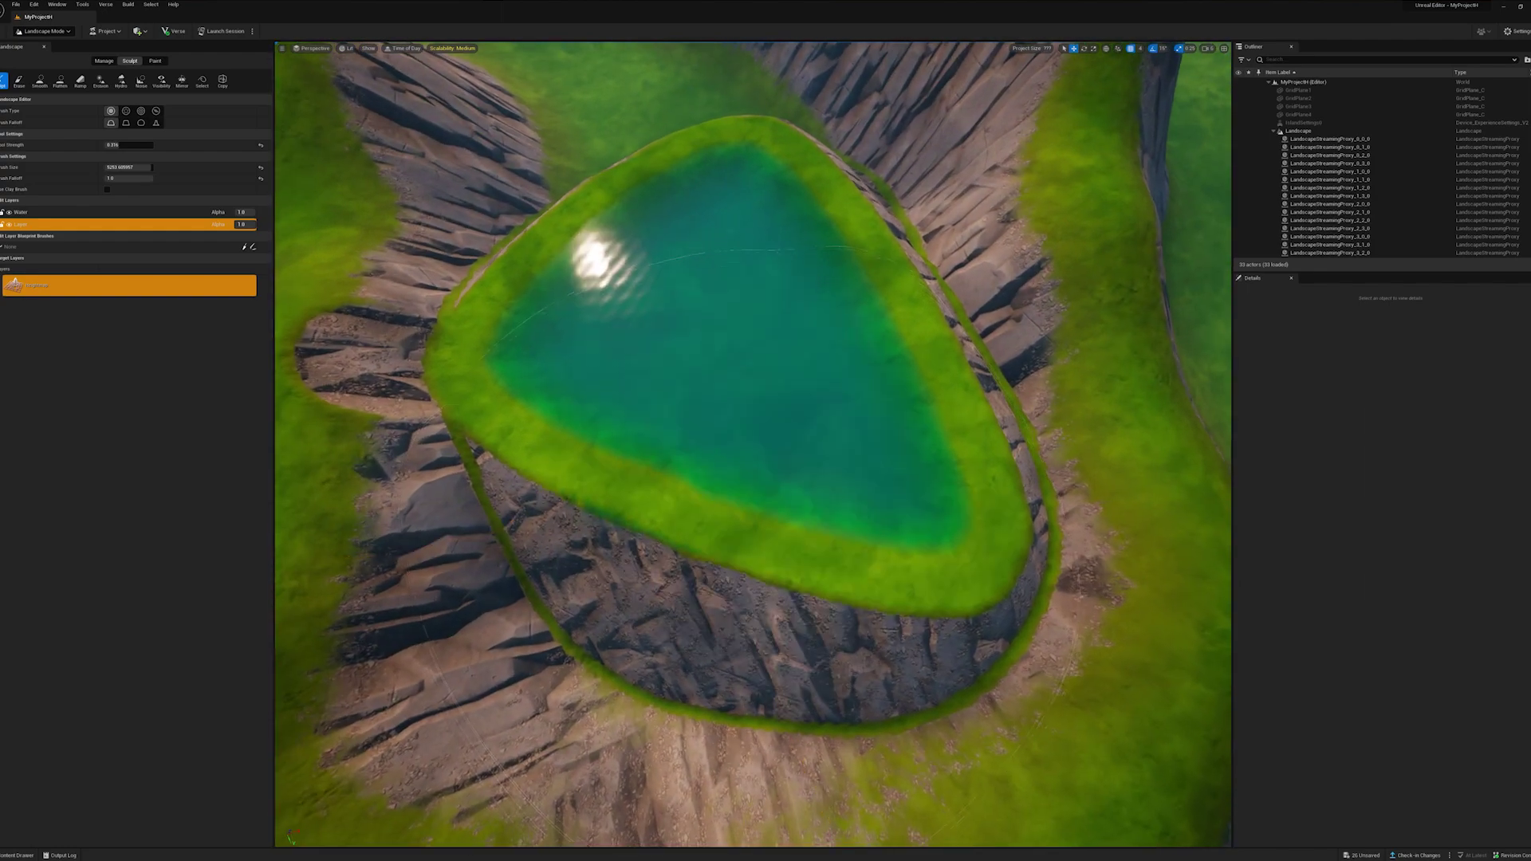
pyautogui.moveTo(748, 503)
pyautogui.mouseDown(button='right')
pyautogui.moveTo(743, 403)
pyautogui.moveTo(571, 368)
pyautogui.moveTo(568, 355)
pyautogui.mouseUp(button='right')
pyautogui.scroll(-5, 748, 502)
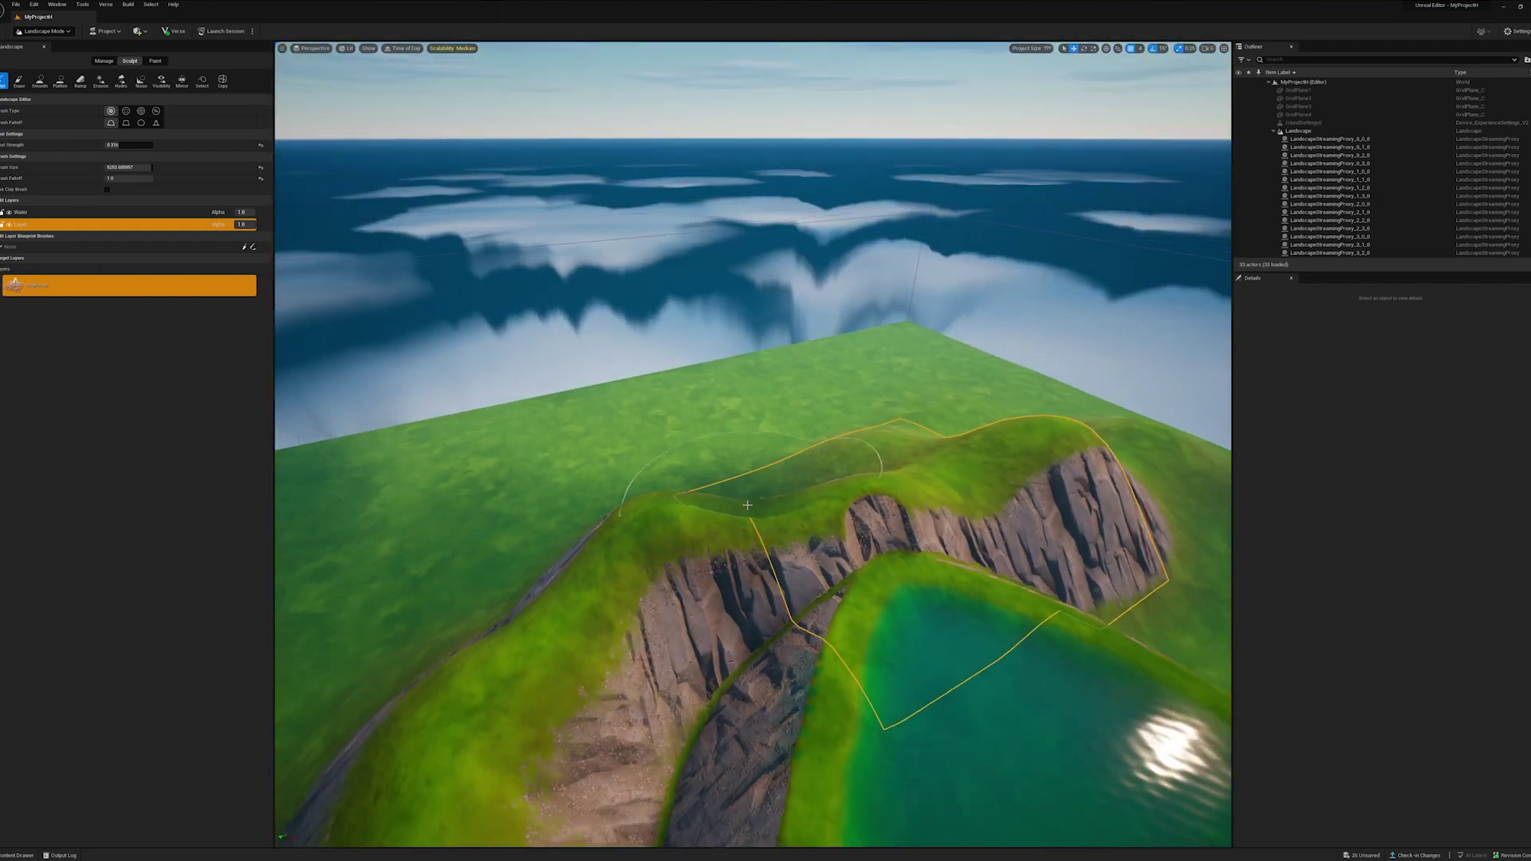
pyautogui.scroll(-4, 761, 531)
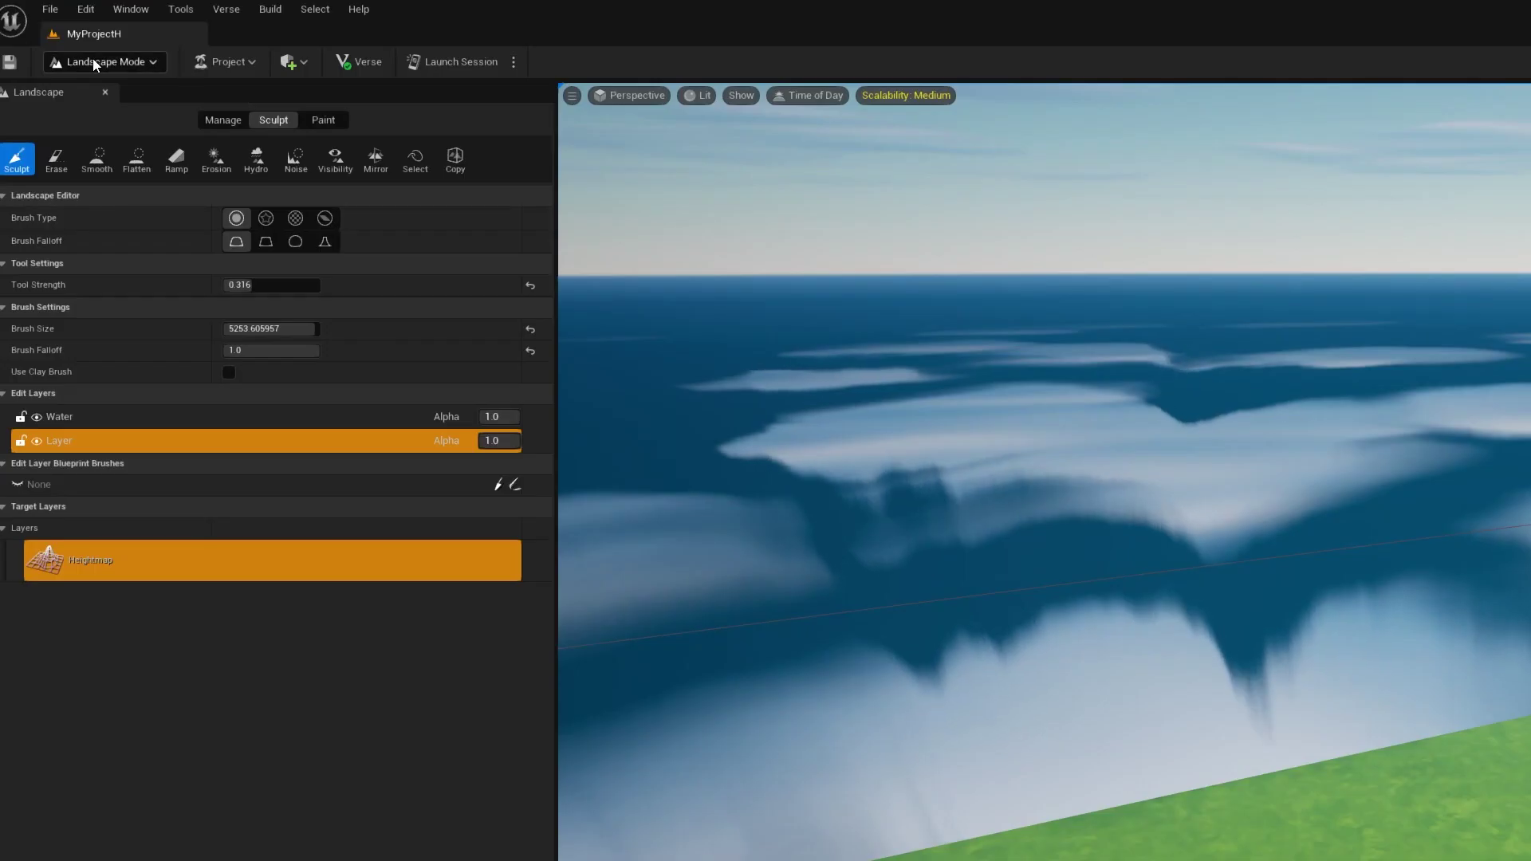
pyautogui.click(37, 30)
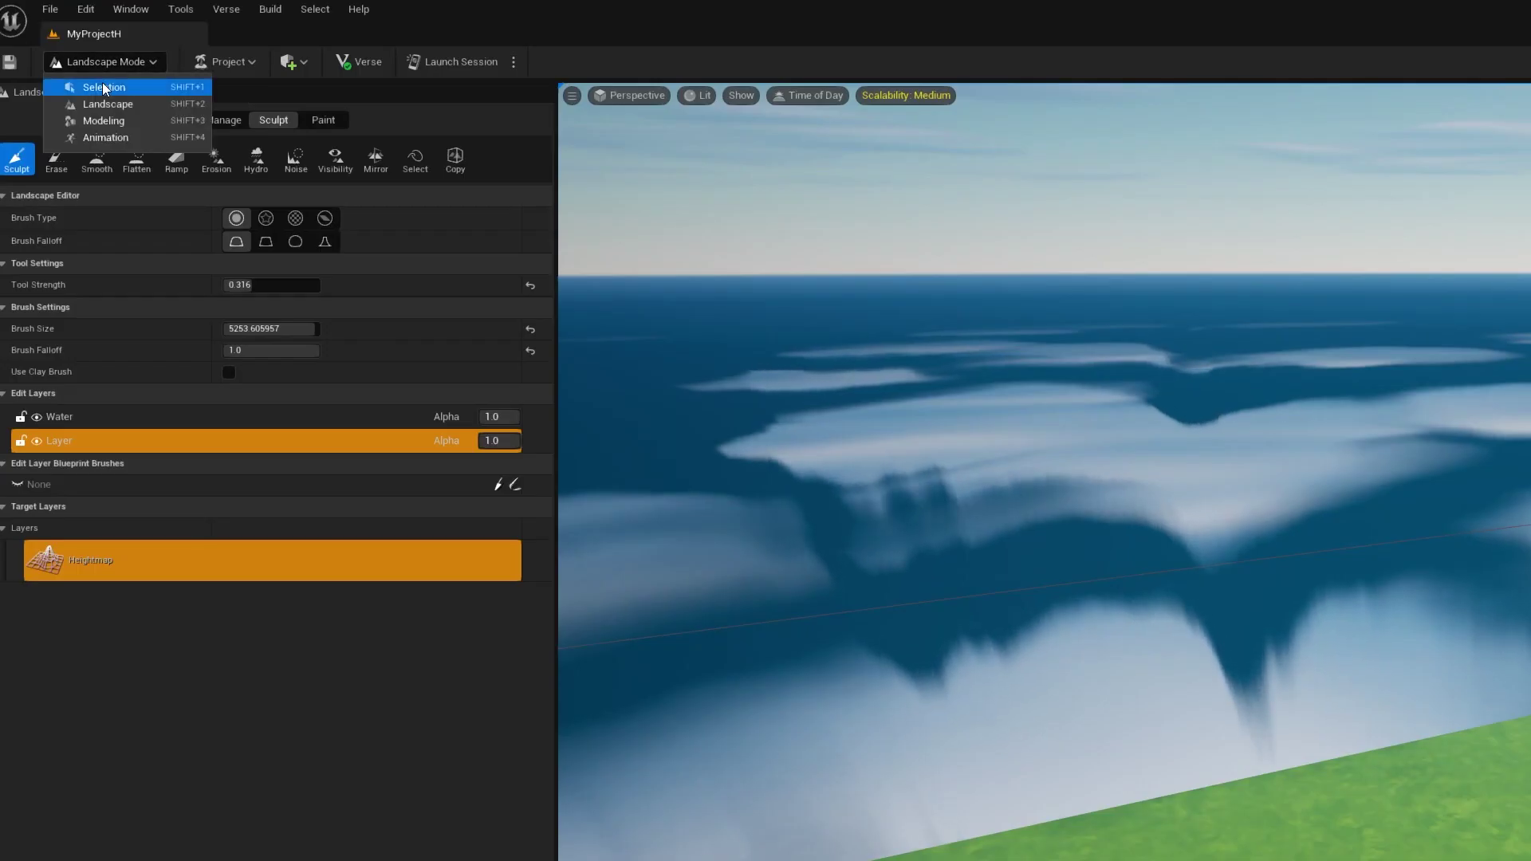
pyautogui.click(102, 86)
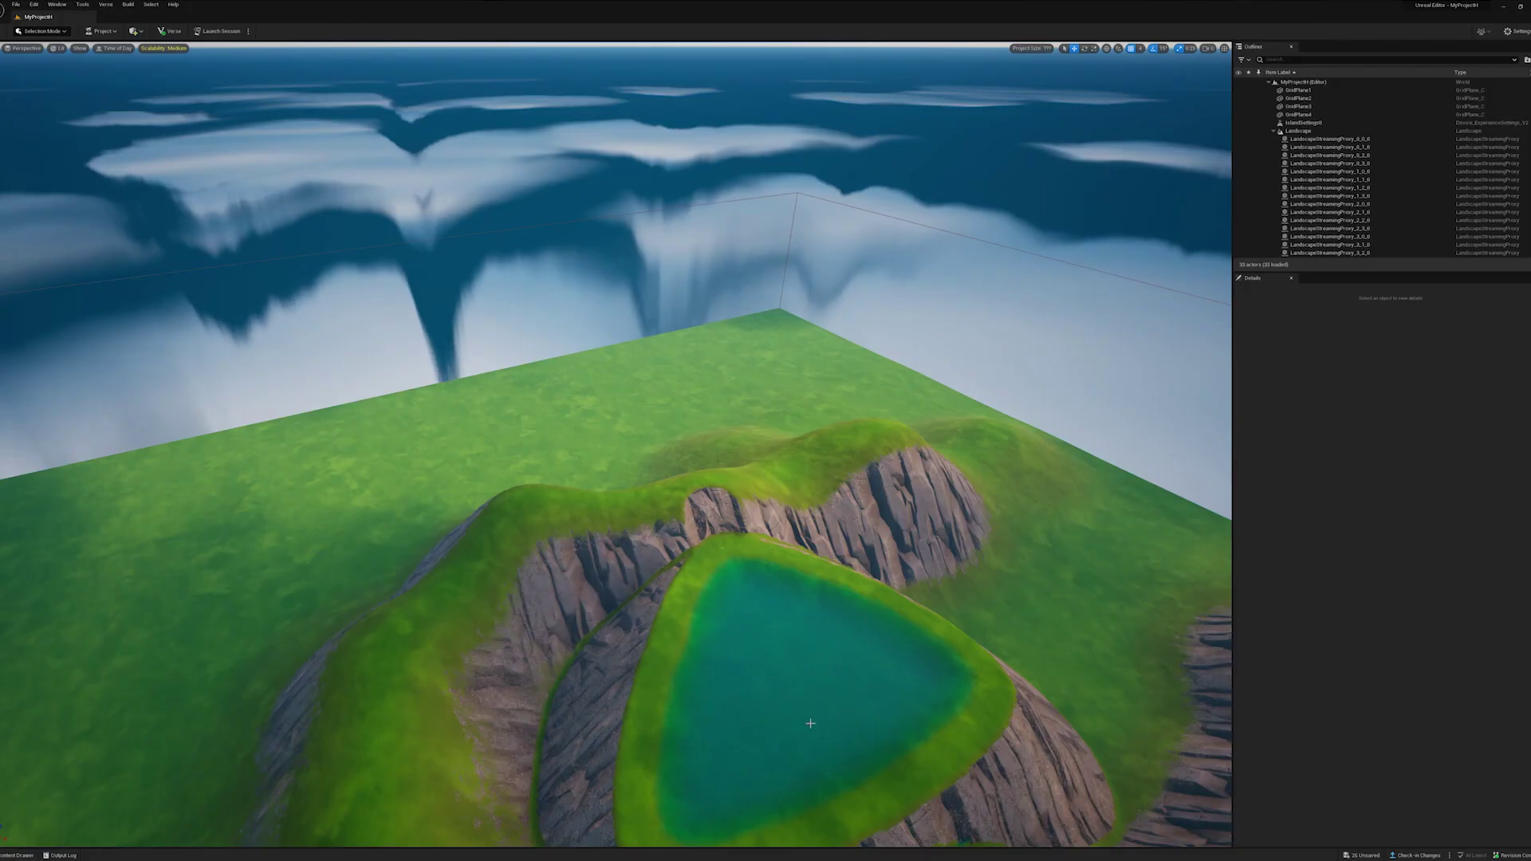
pyautogui.click(810, 723)
# - Lower the lake vertically so its water surface sits just above the valley floor between the cliffs
pyautogui.moveTo(810, 724)
pyautogui.mouseDown(button='right')
pyautogui.moveTo(803, 701)
pyautogui.moveTo(794, 721)
pyautogui.mouseUp(button='right')
pyautogui.scroll(-5, 803, 744)
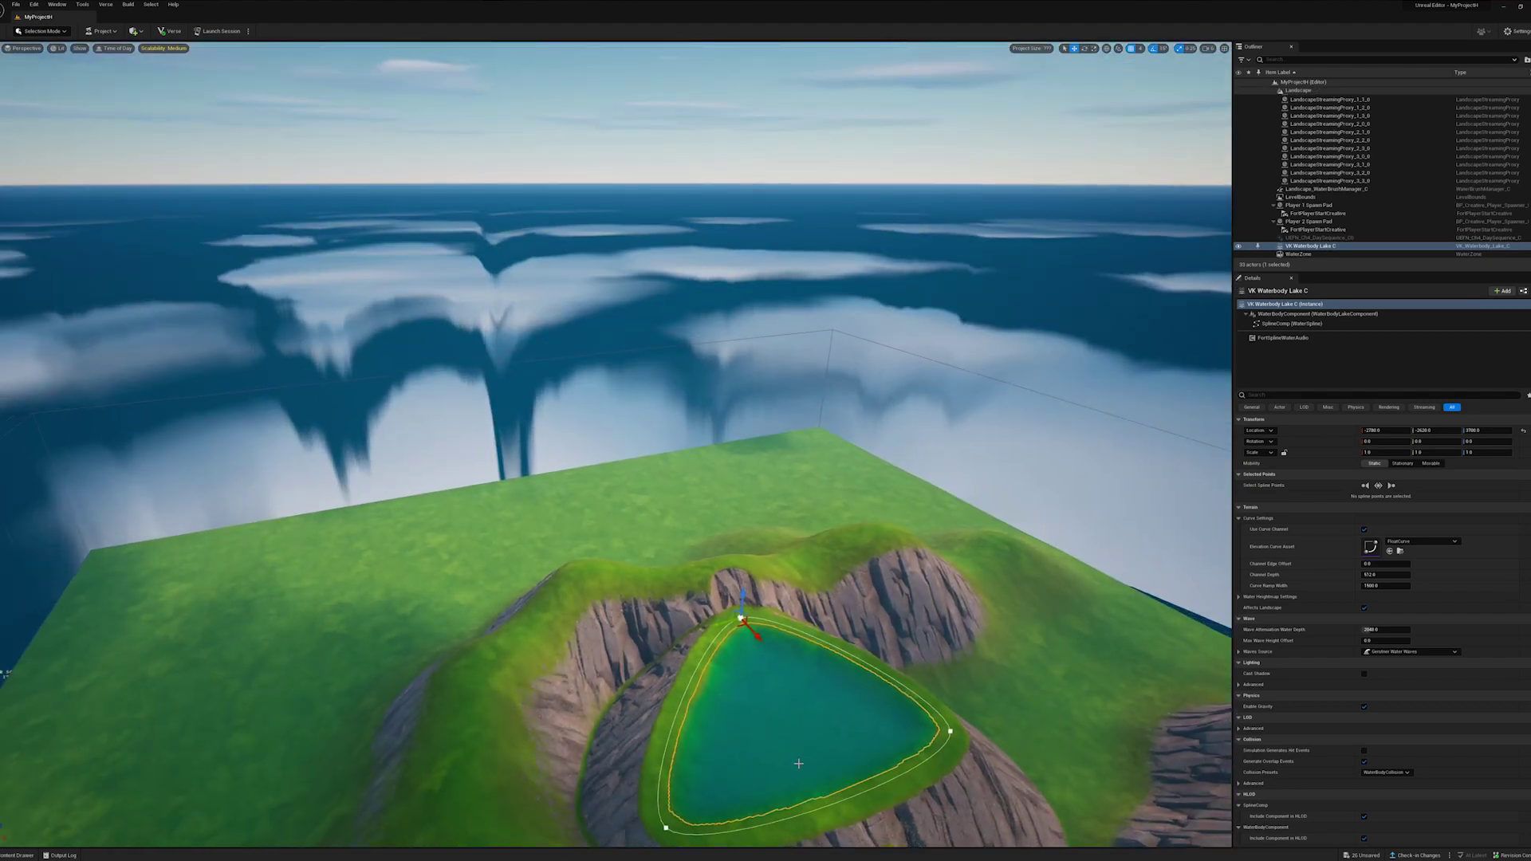
pyautogui.moveTo(799, 764); pyautogui.dragTo(799, 764, button='right')
pyautogui.press('q')
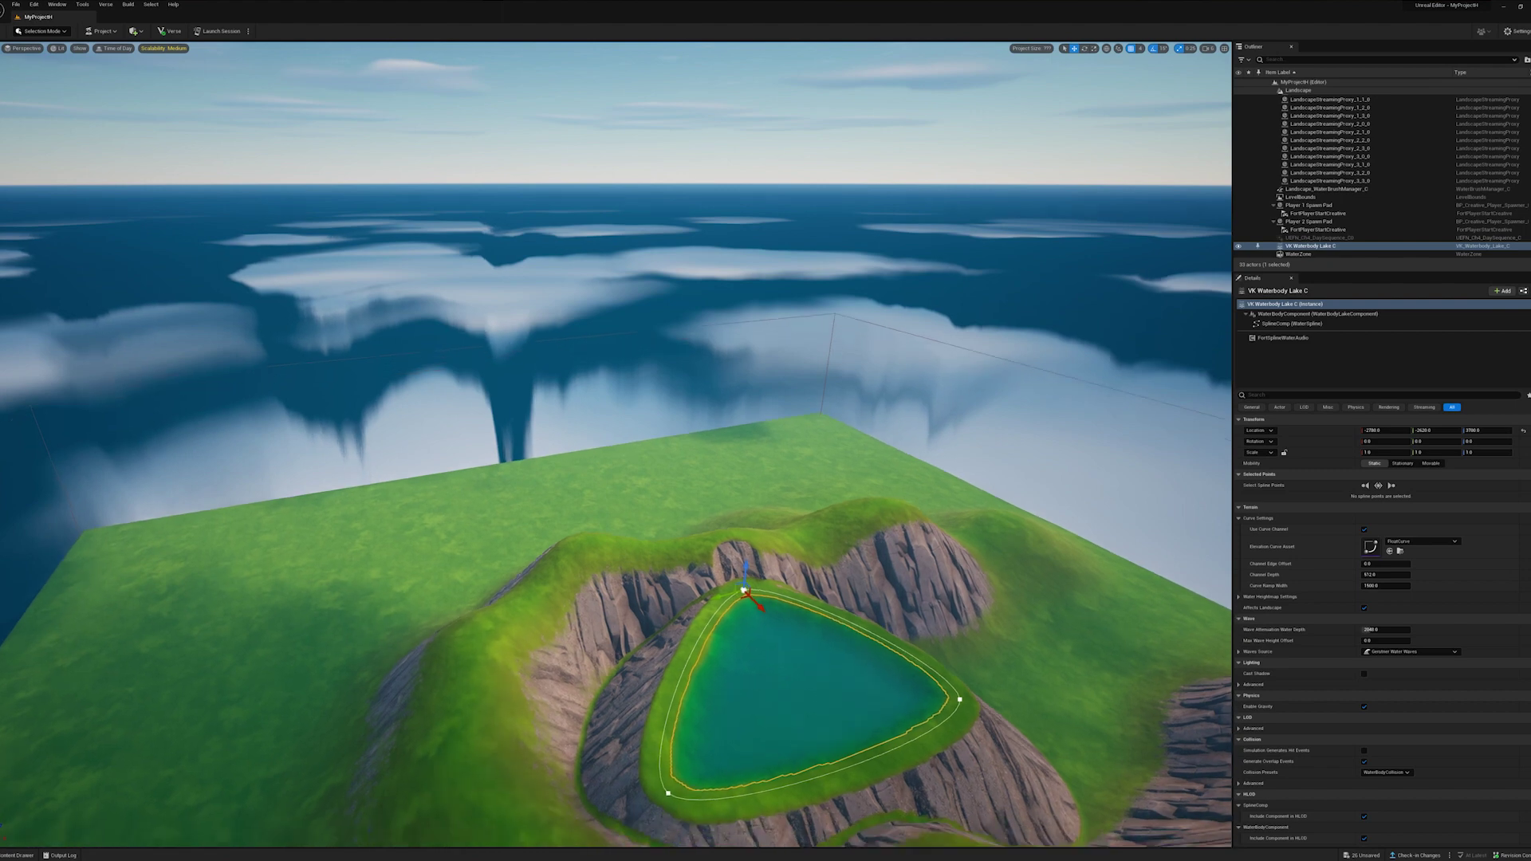
pyautogui.moveTo(799, 764); pyautogui.dragTo(781, 816, button='middle')
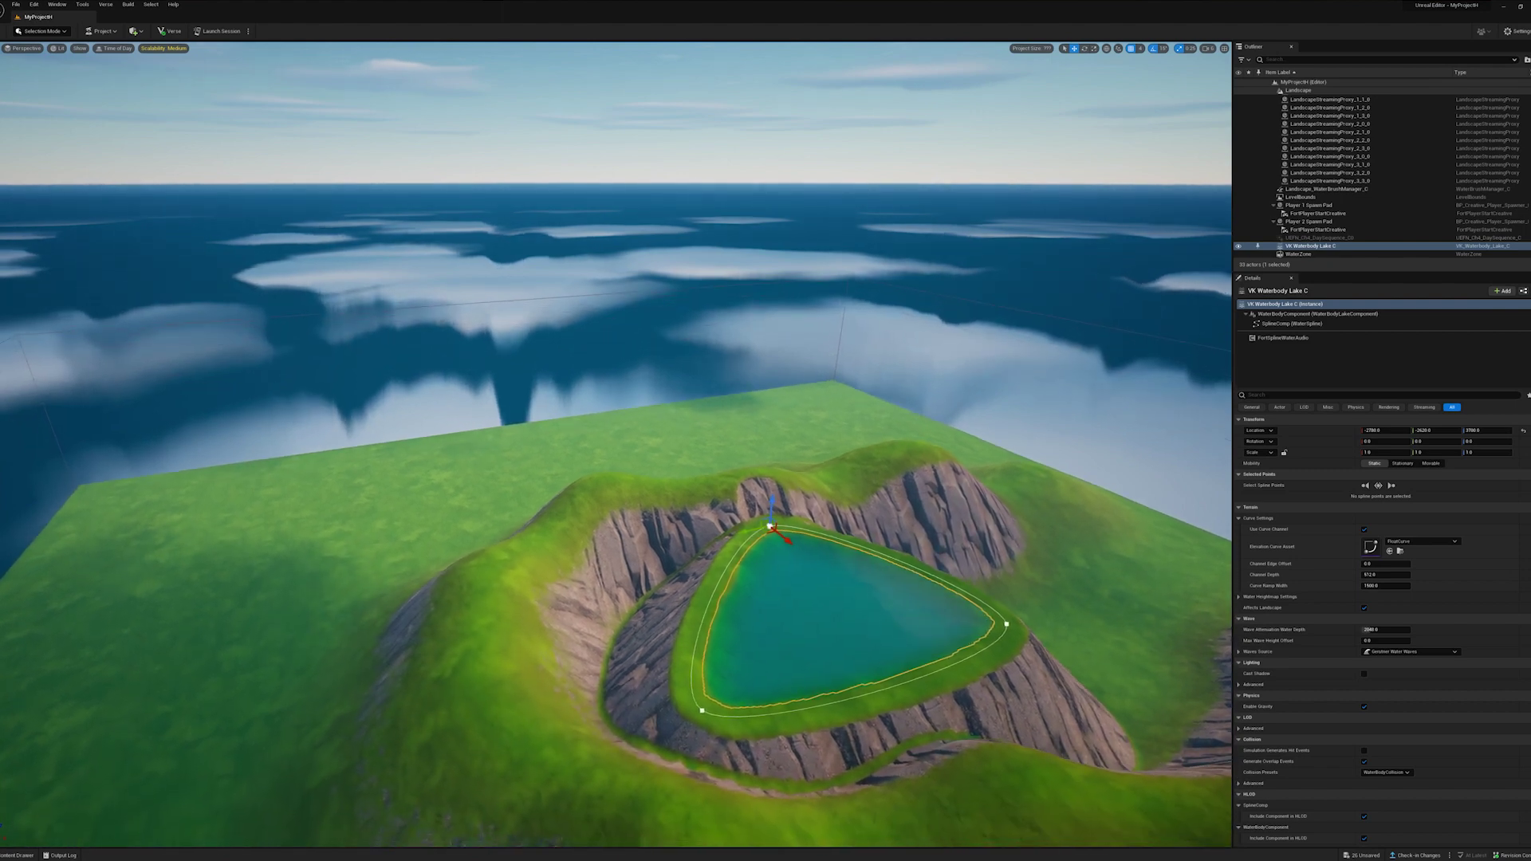
pyautogui.moveTo(865, 591); pyautogui.dragTo(853, 613, button='middle')
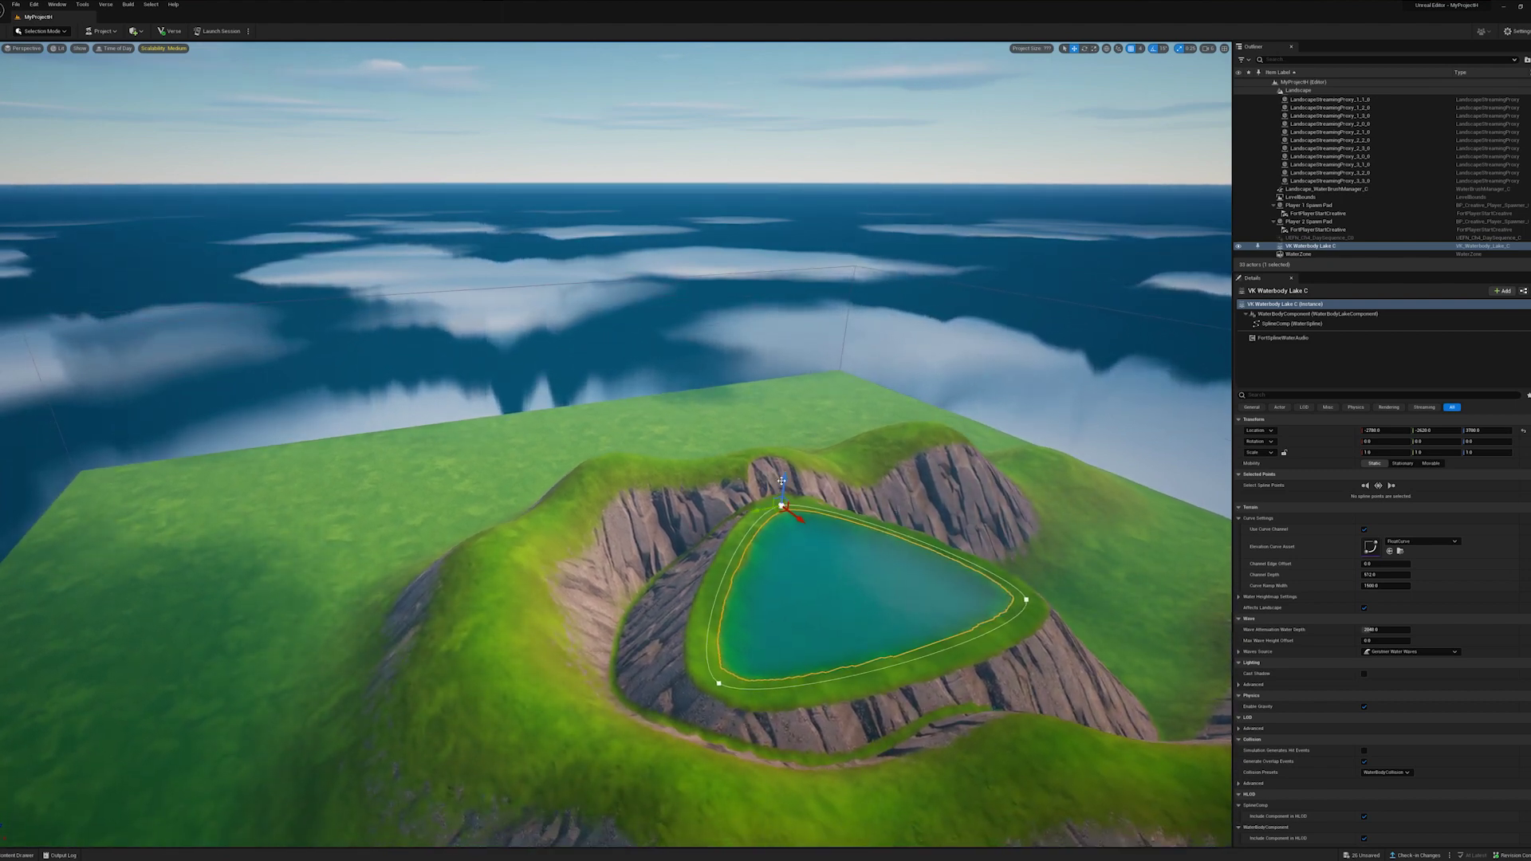
pyautogui.moveTo(784, 482); pyautogui.dragTo(774, 568)
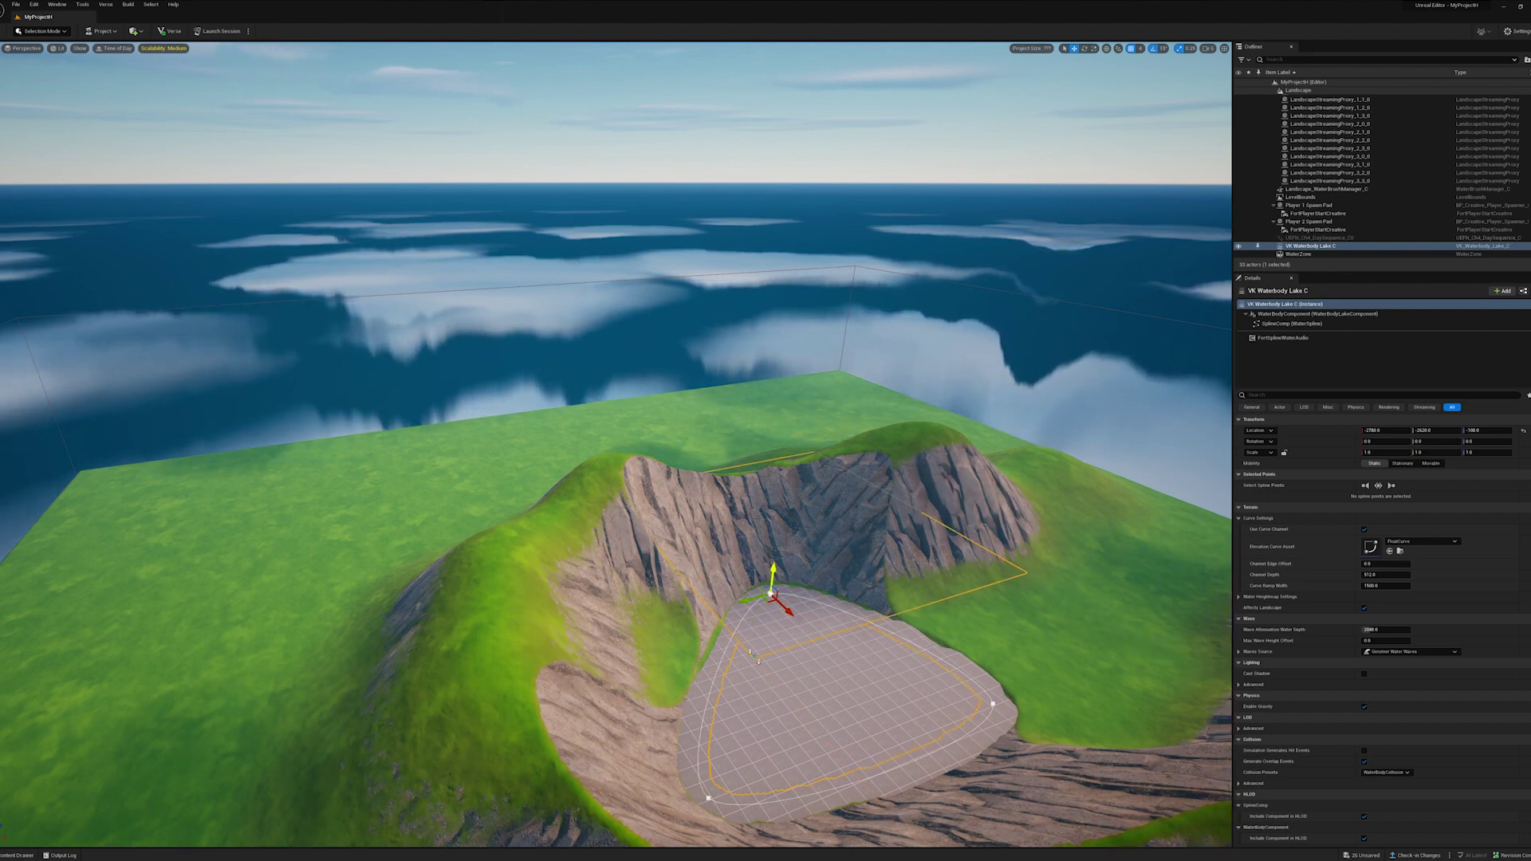
pyautogui.moveTo(773, 575); pyautogui.dragTo(776, 556)
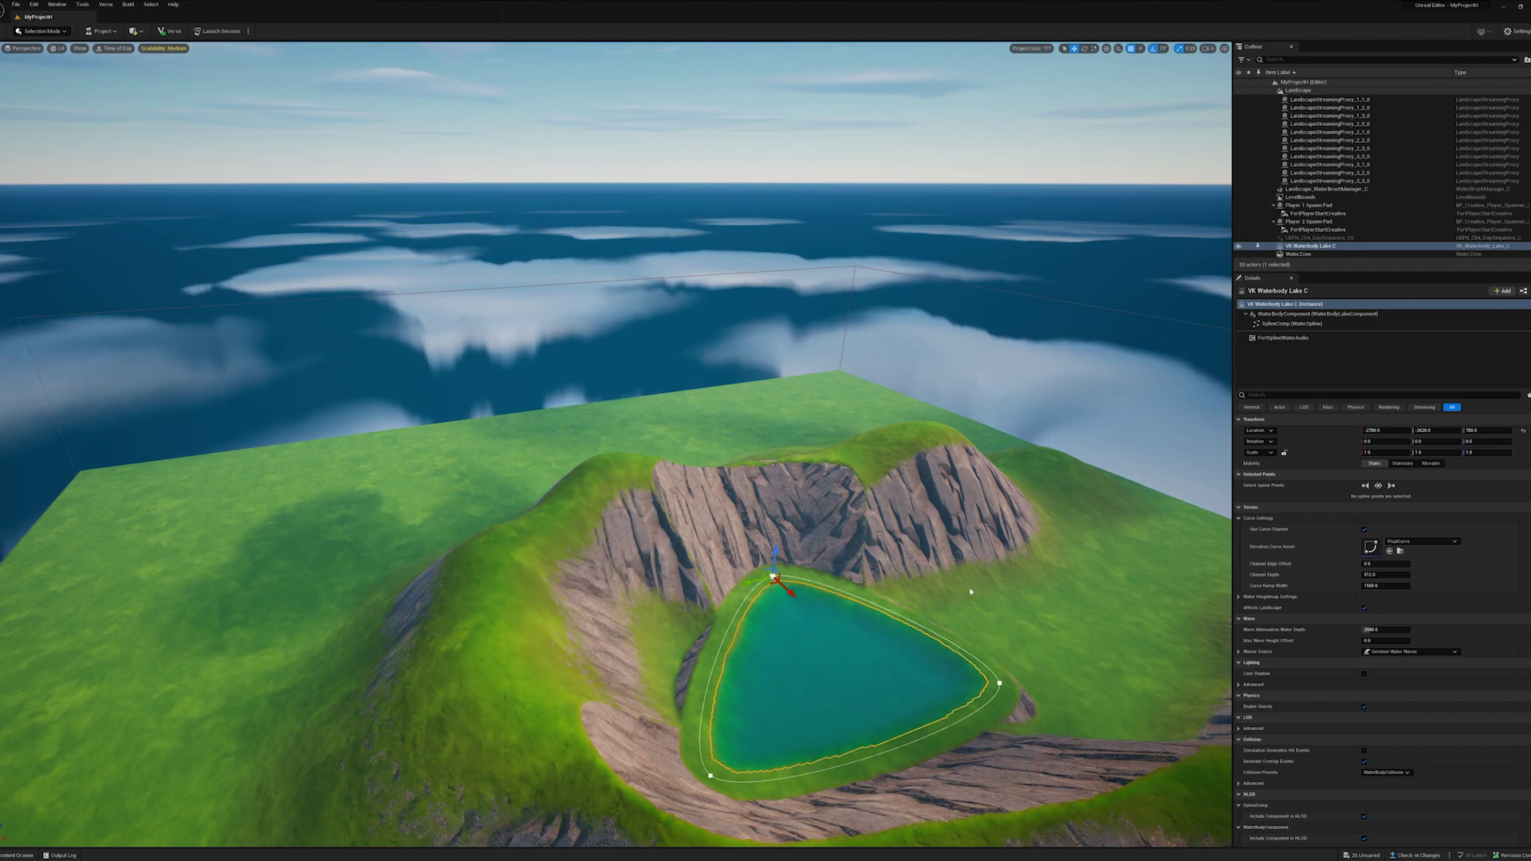
pyautogui.press('Escape')
pyautogui.click(831, 659)
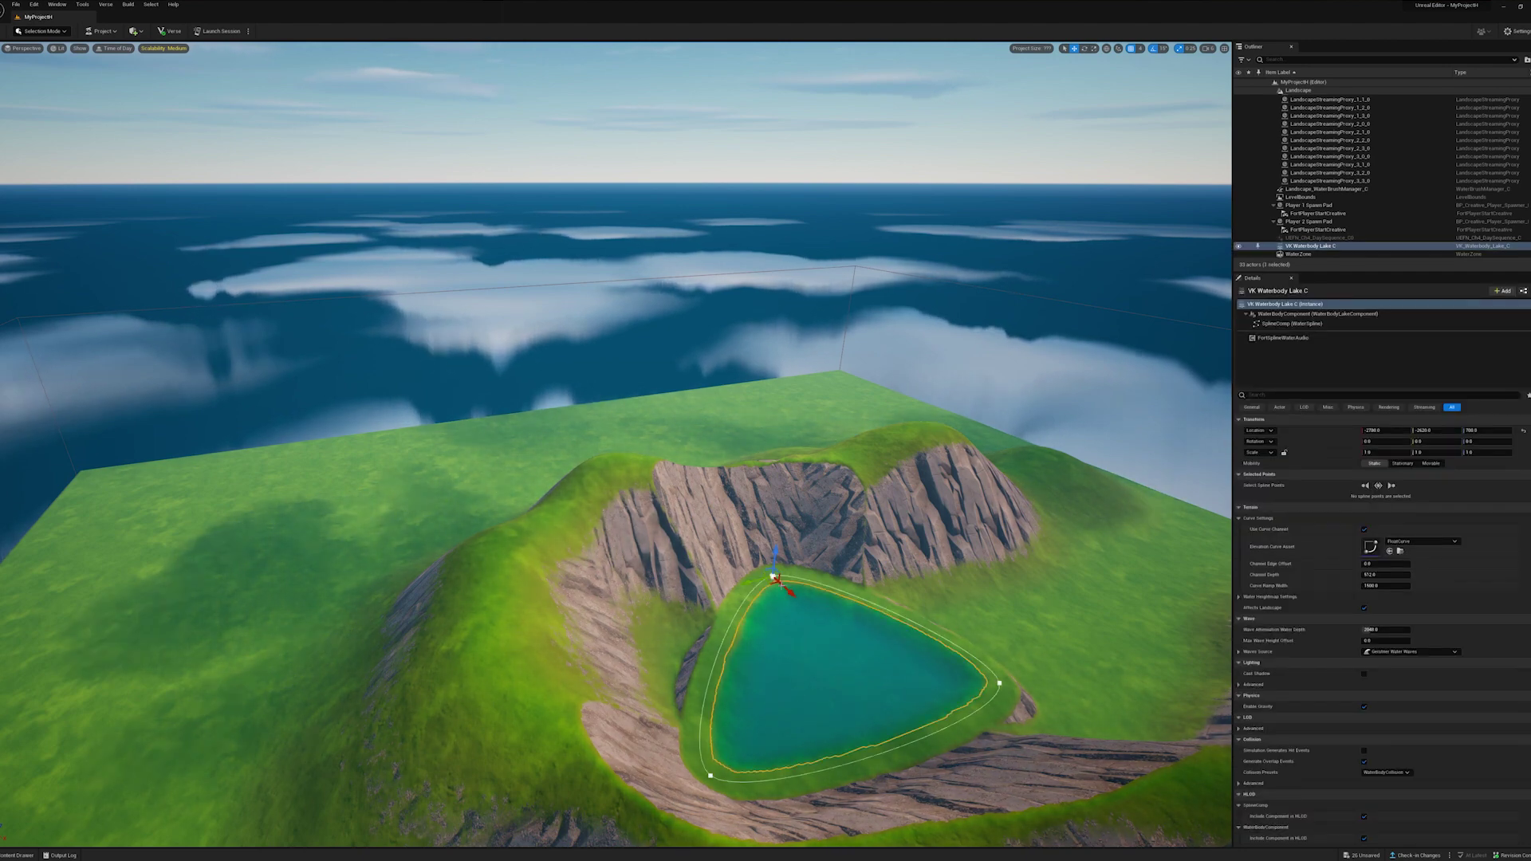
pyautogui.moveTo(776, 552); pyautogui.dragTo(778, 550)
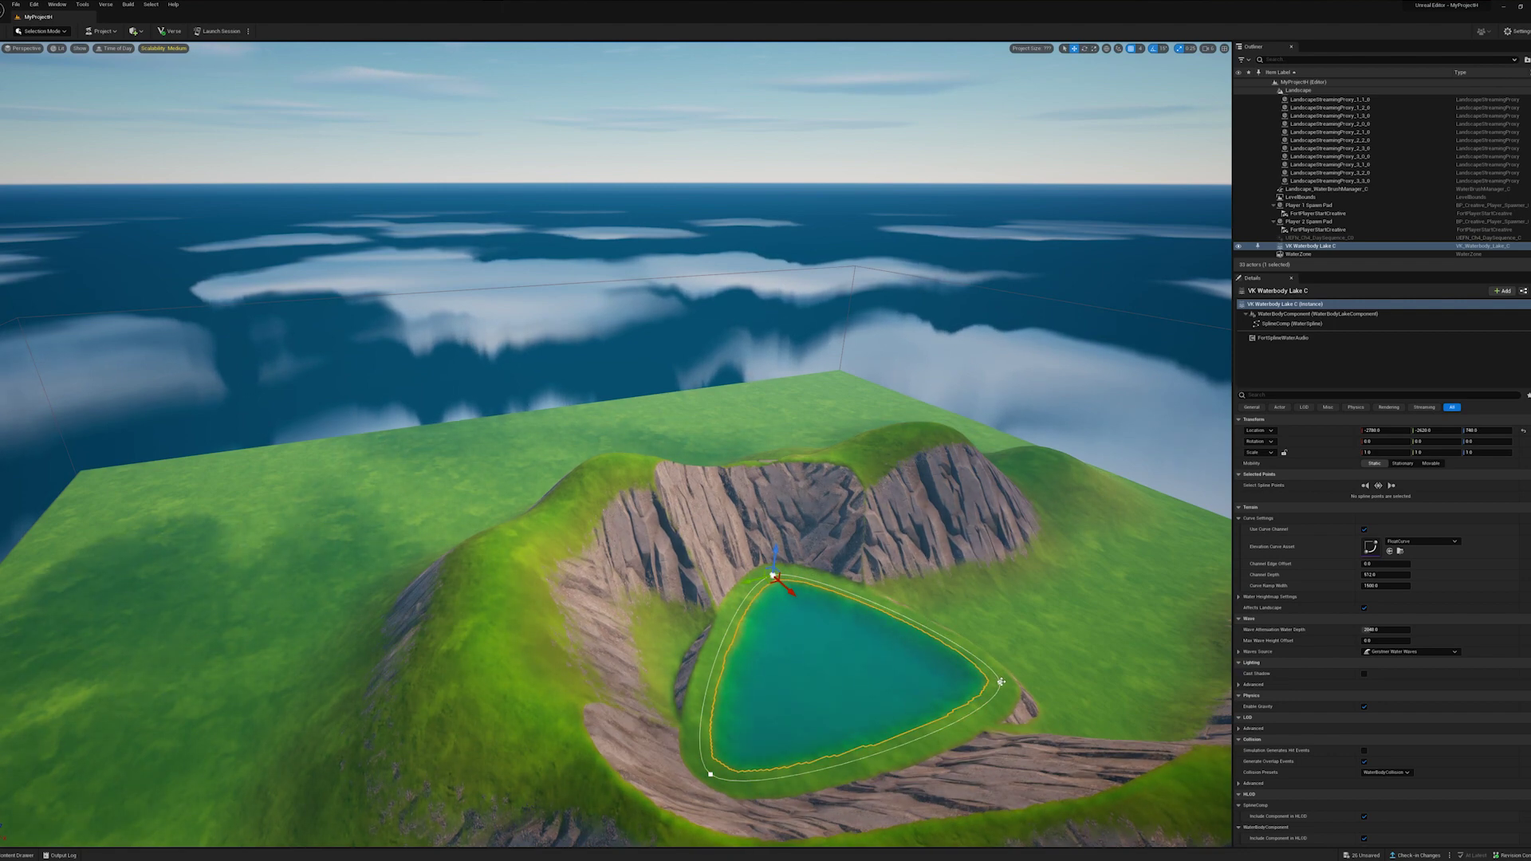
# - Move two of the lake's spline points outward towards the surrounding slopes to widen its shoreline
pyautogui.click(1000, 682)
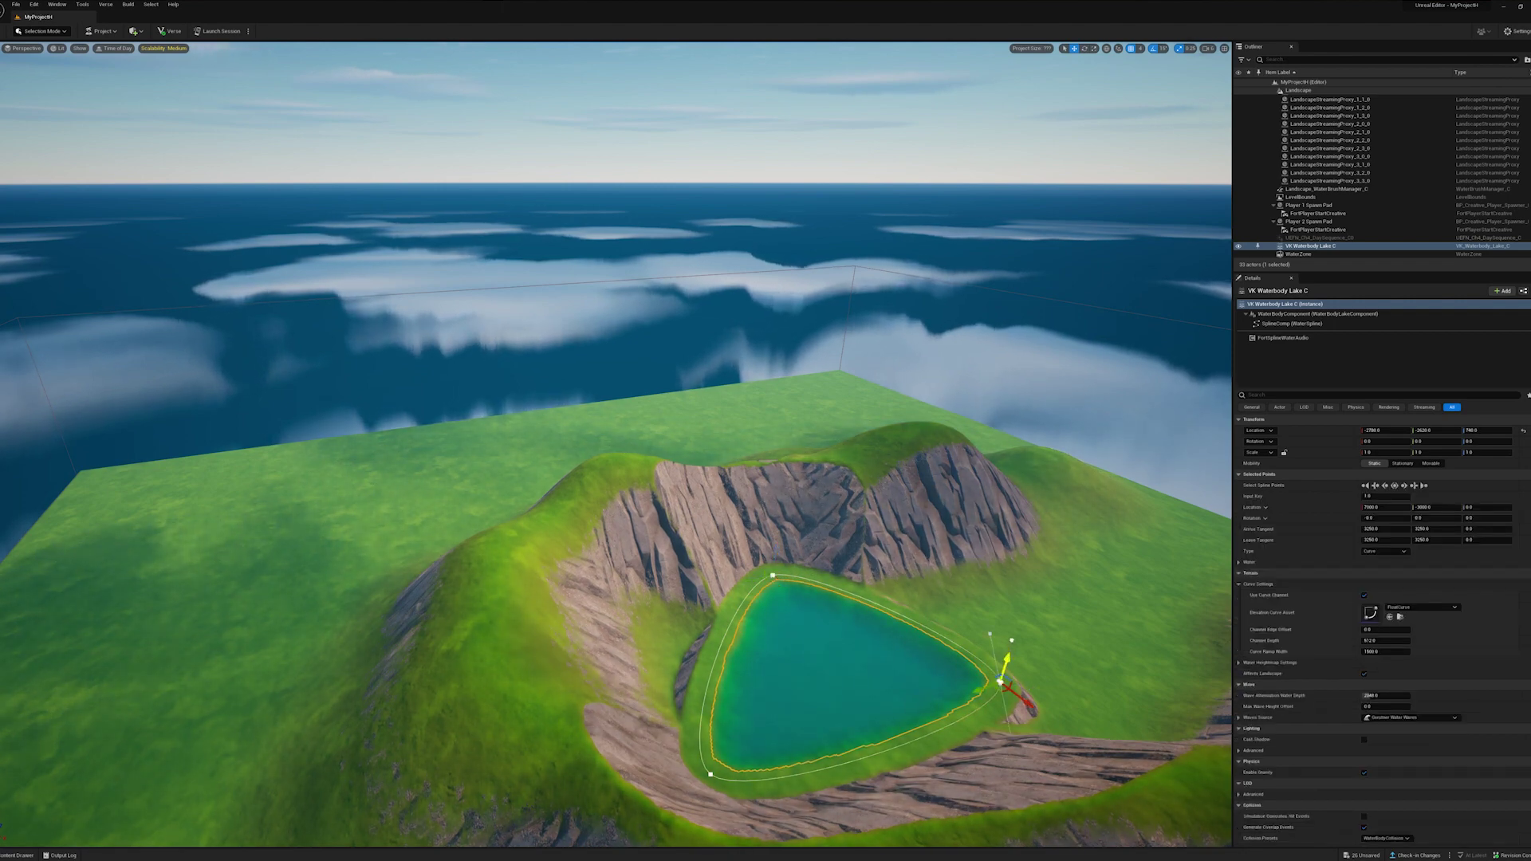
pyautogui.moveTo(1024, 700); pyautogui.dragTo(1056, 728)
pyautogui.click(774, 575)
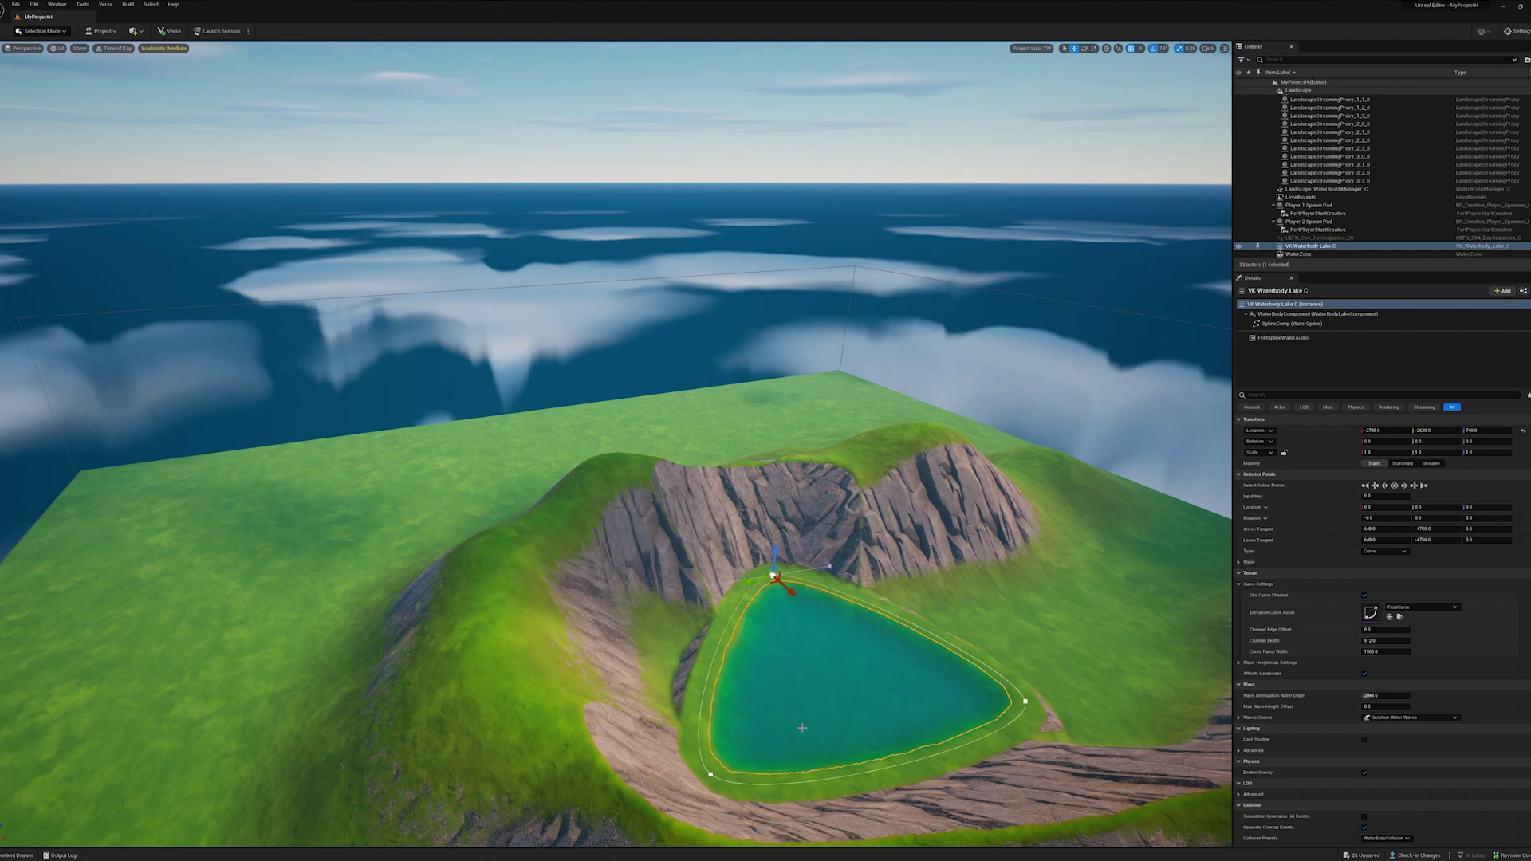
pyautogui.moveTo(803, 728); pyautogui.dragTo(831, 759, button='right')
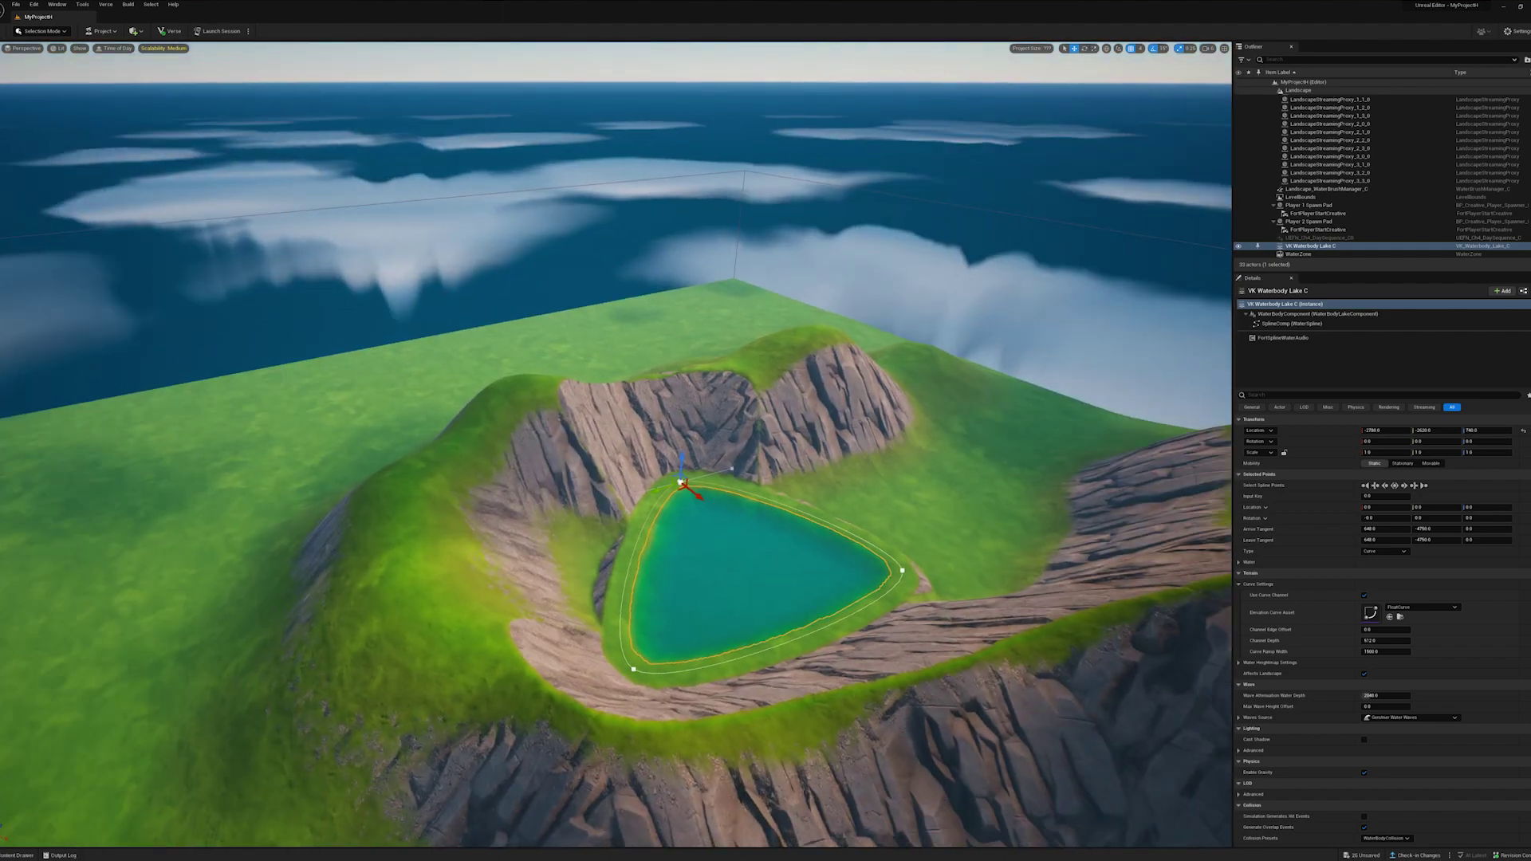
pyautogui.moveTo(692, 617); pyautogui.dragTo(714, 633, button='right')
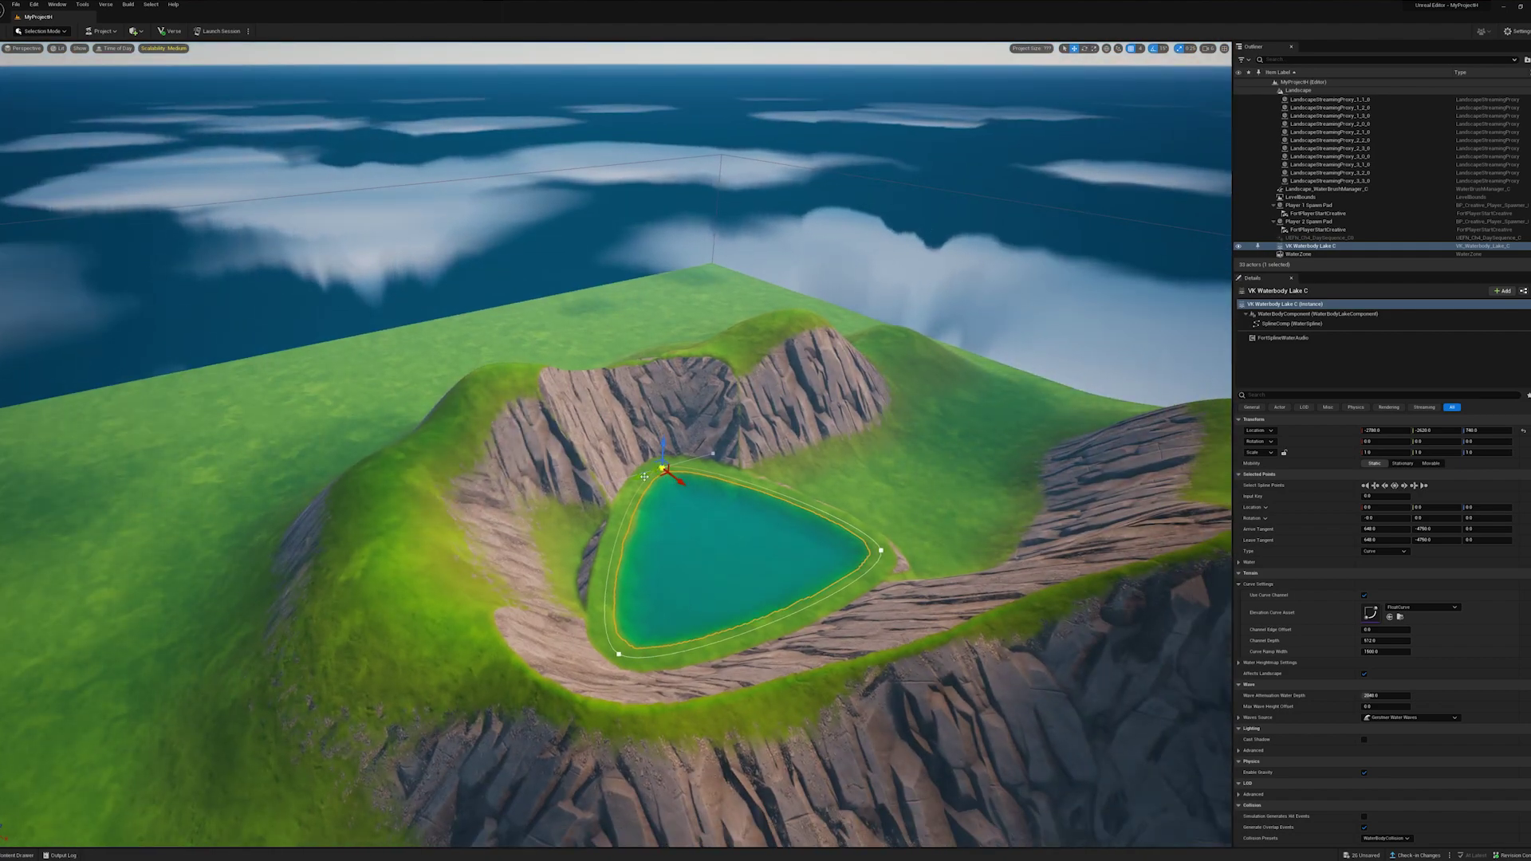
pyautogui.moveTo(641, 475); pyautogui.dragTo(558, 502)
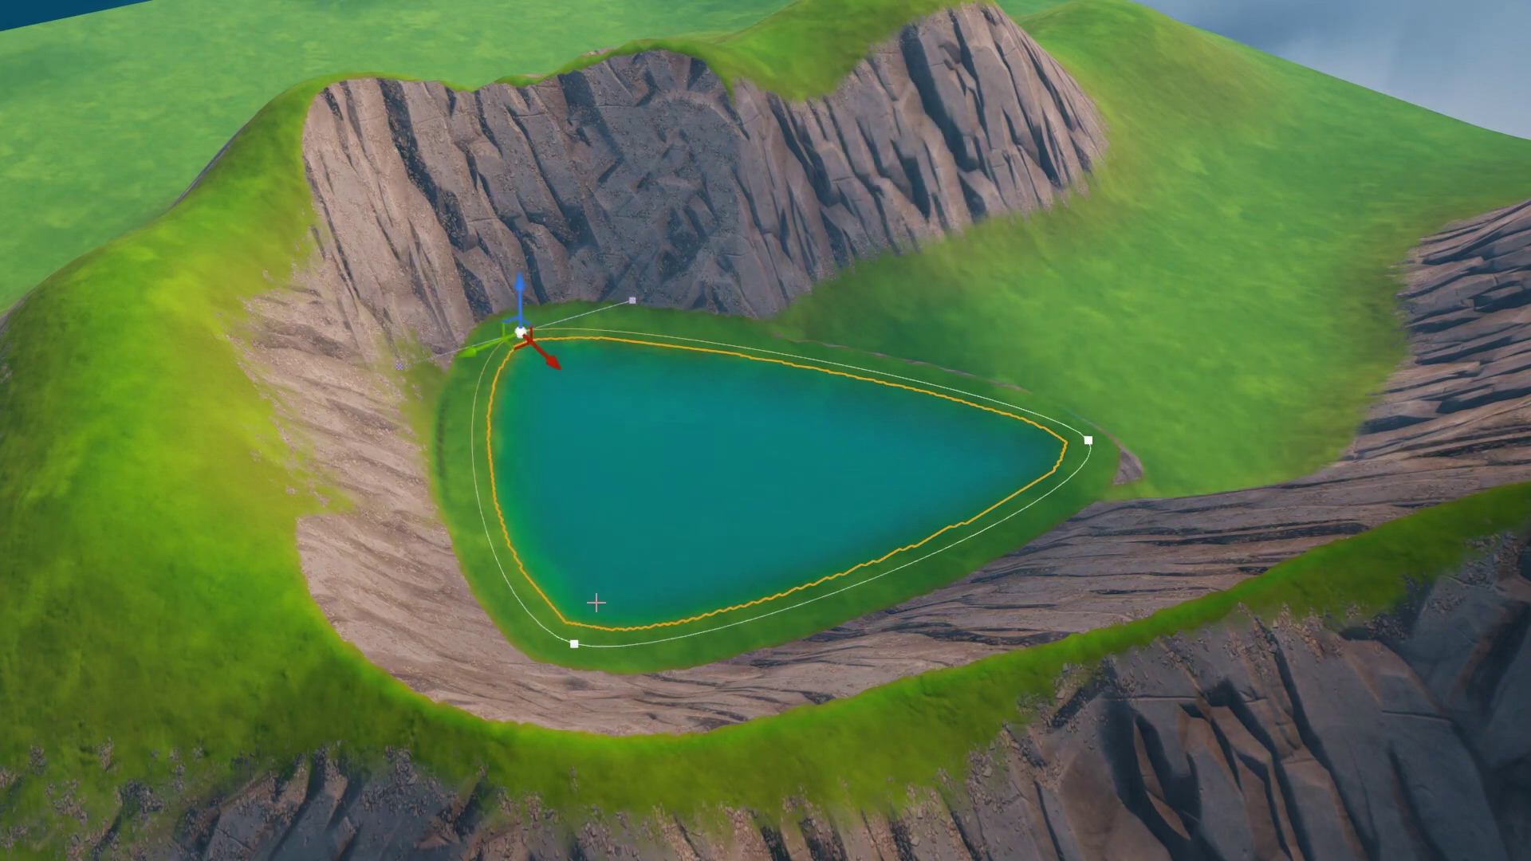
# - Add a new spline point near the middle of each of the lake's three sides
pyautogui.click(574, 643)
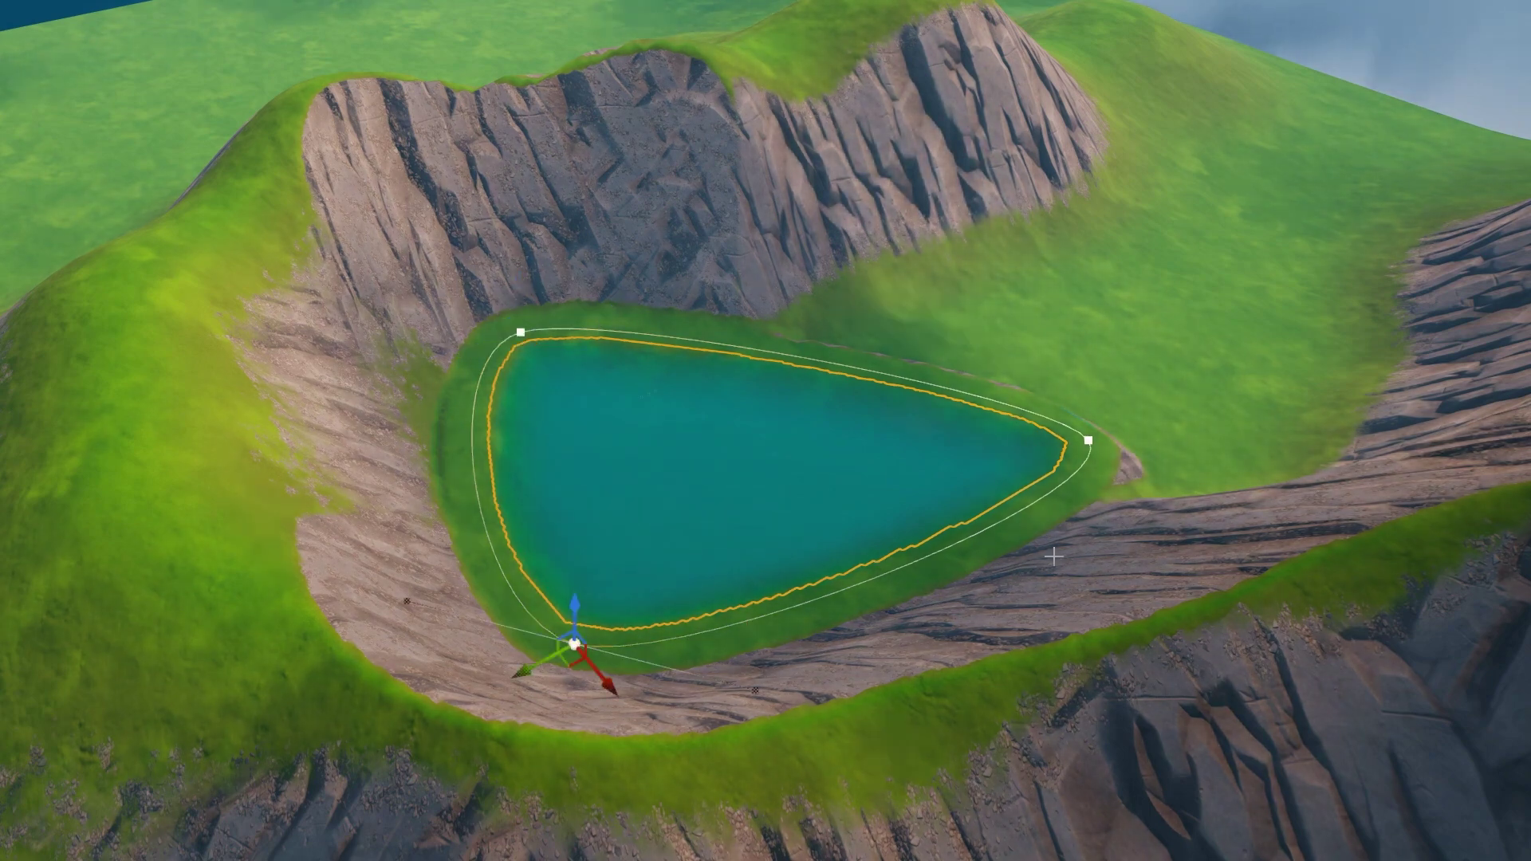
pyautogui.click(1088, 441)
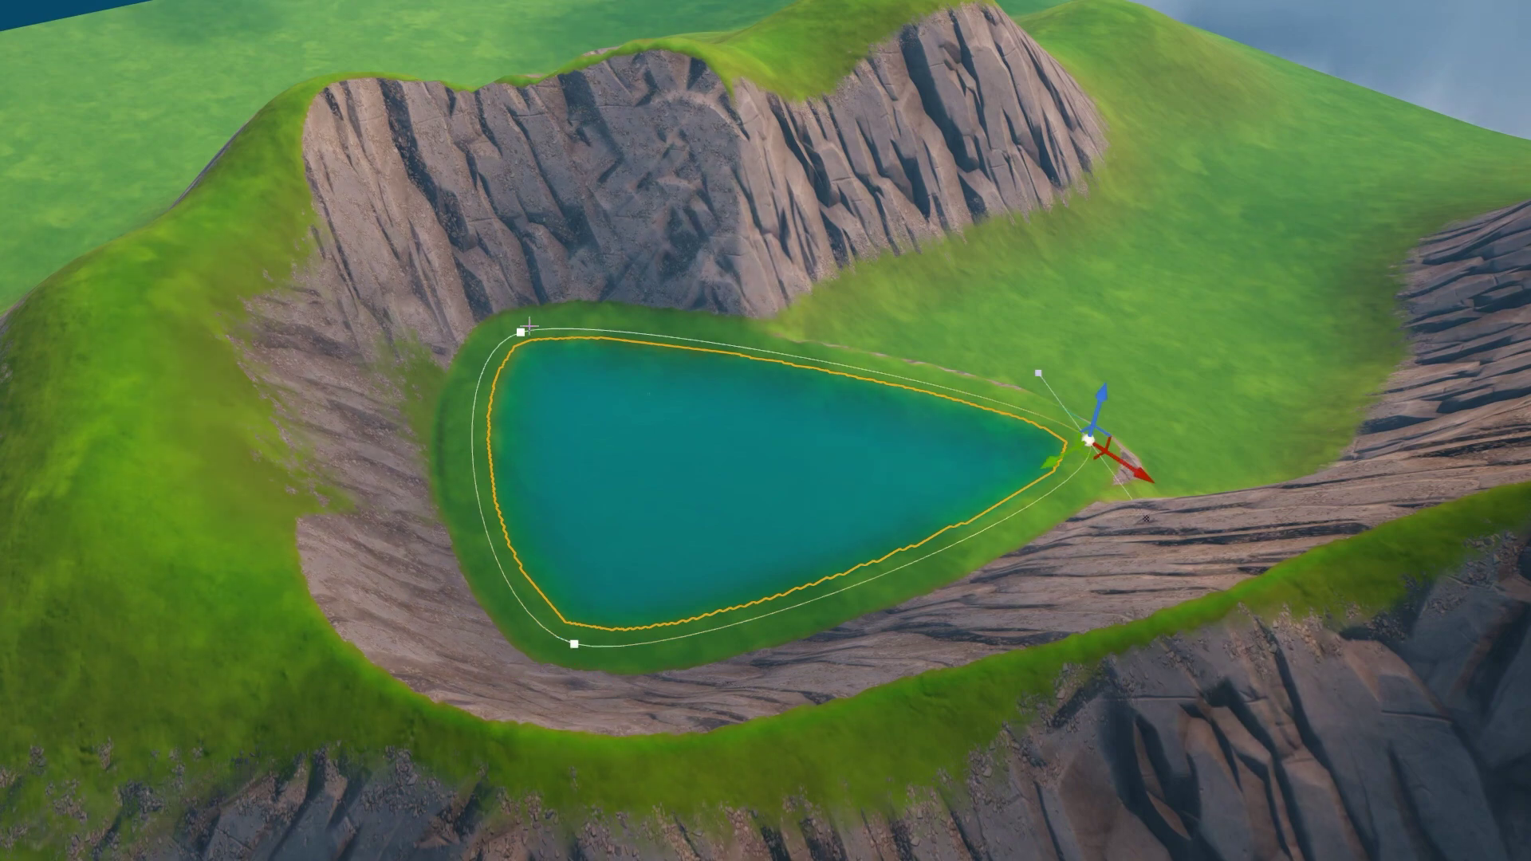
pyautogui.rightClick(763, 349)
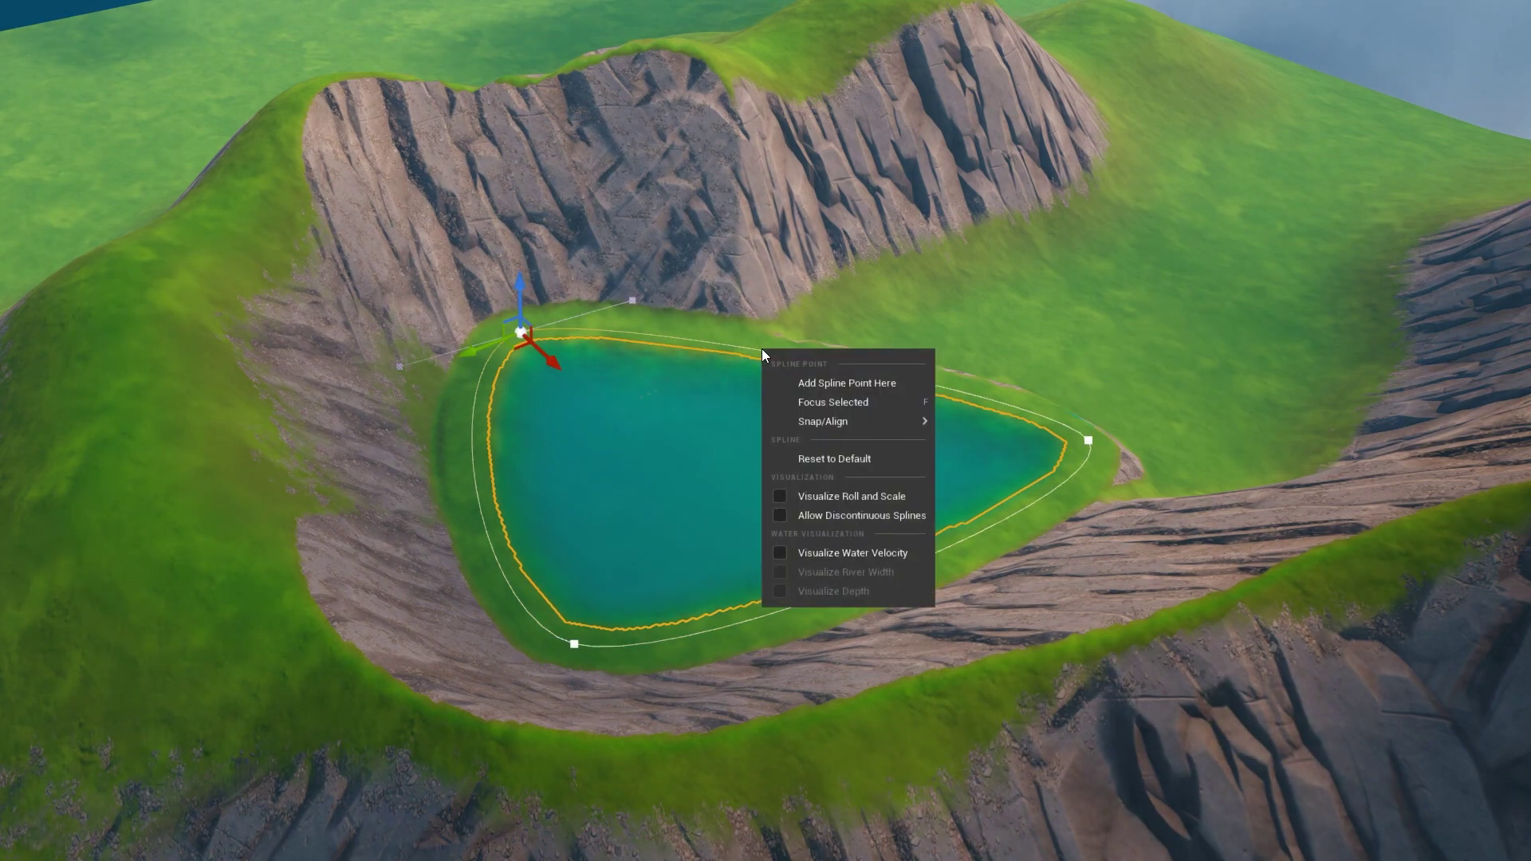
pyautogui.click(821, 380)
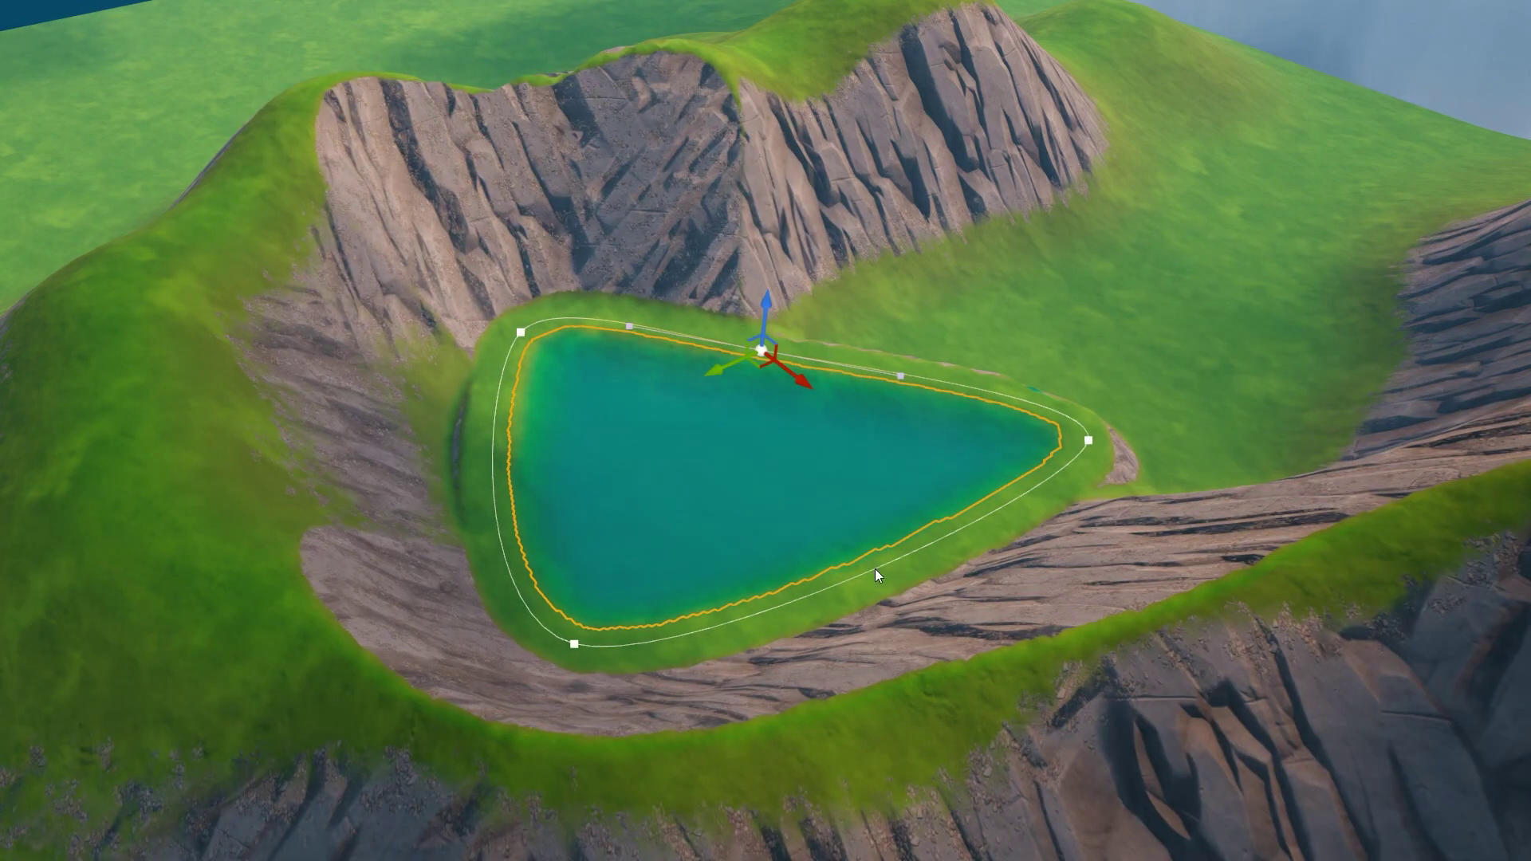
pyautogui.rightClick(910, 586)
pyautogui.click(936, 602)
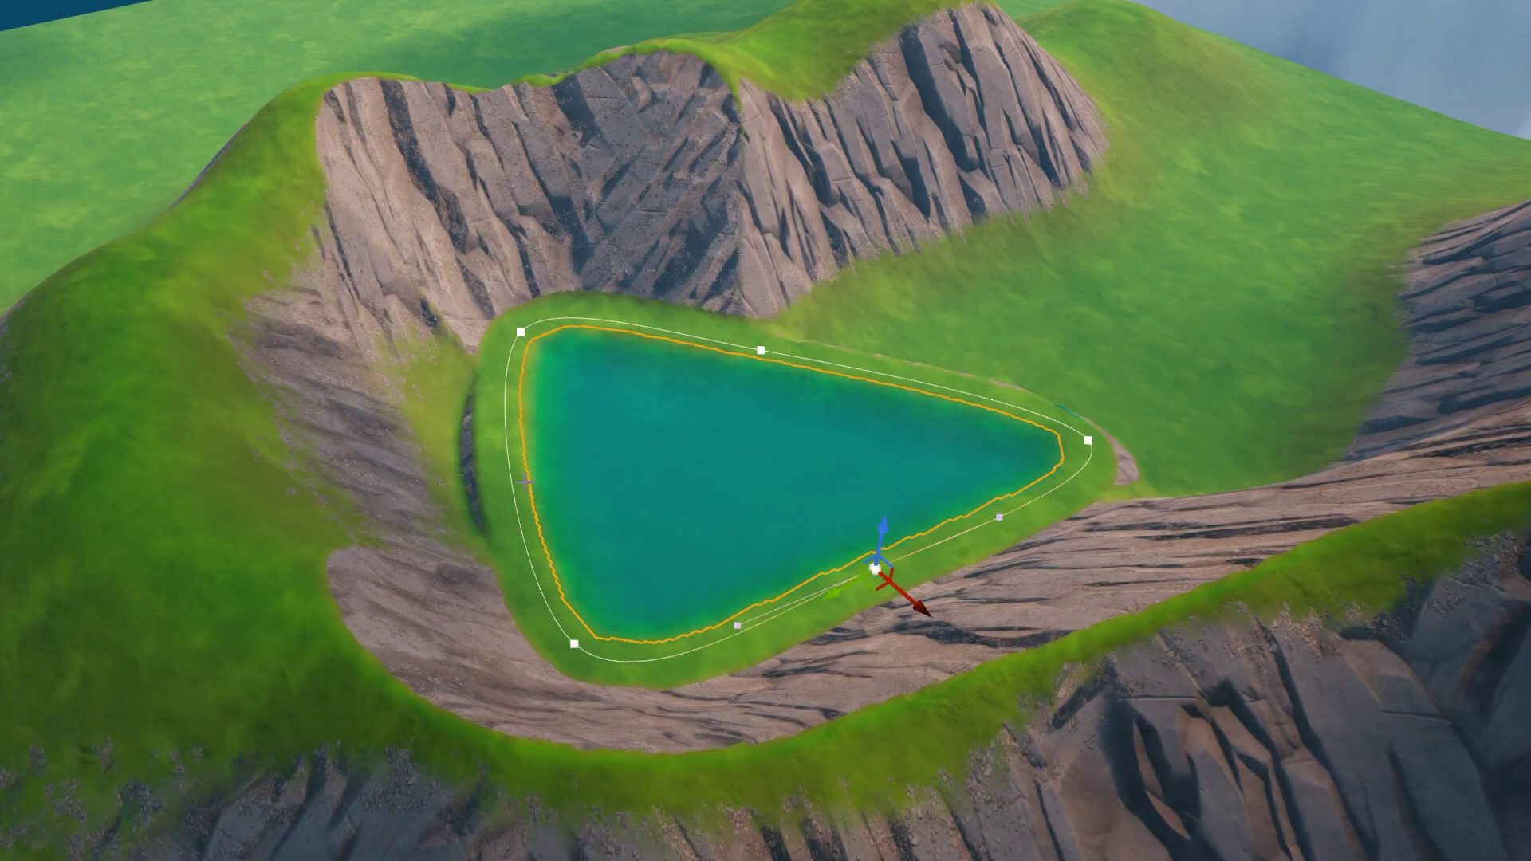
pyautogui.rightClick(514, 490)
pyautogui.click(574, 517)
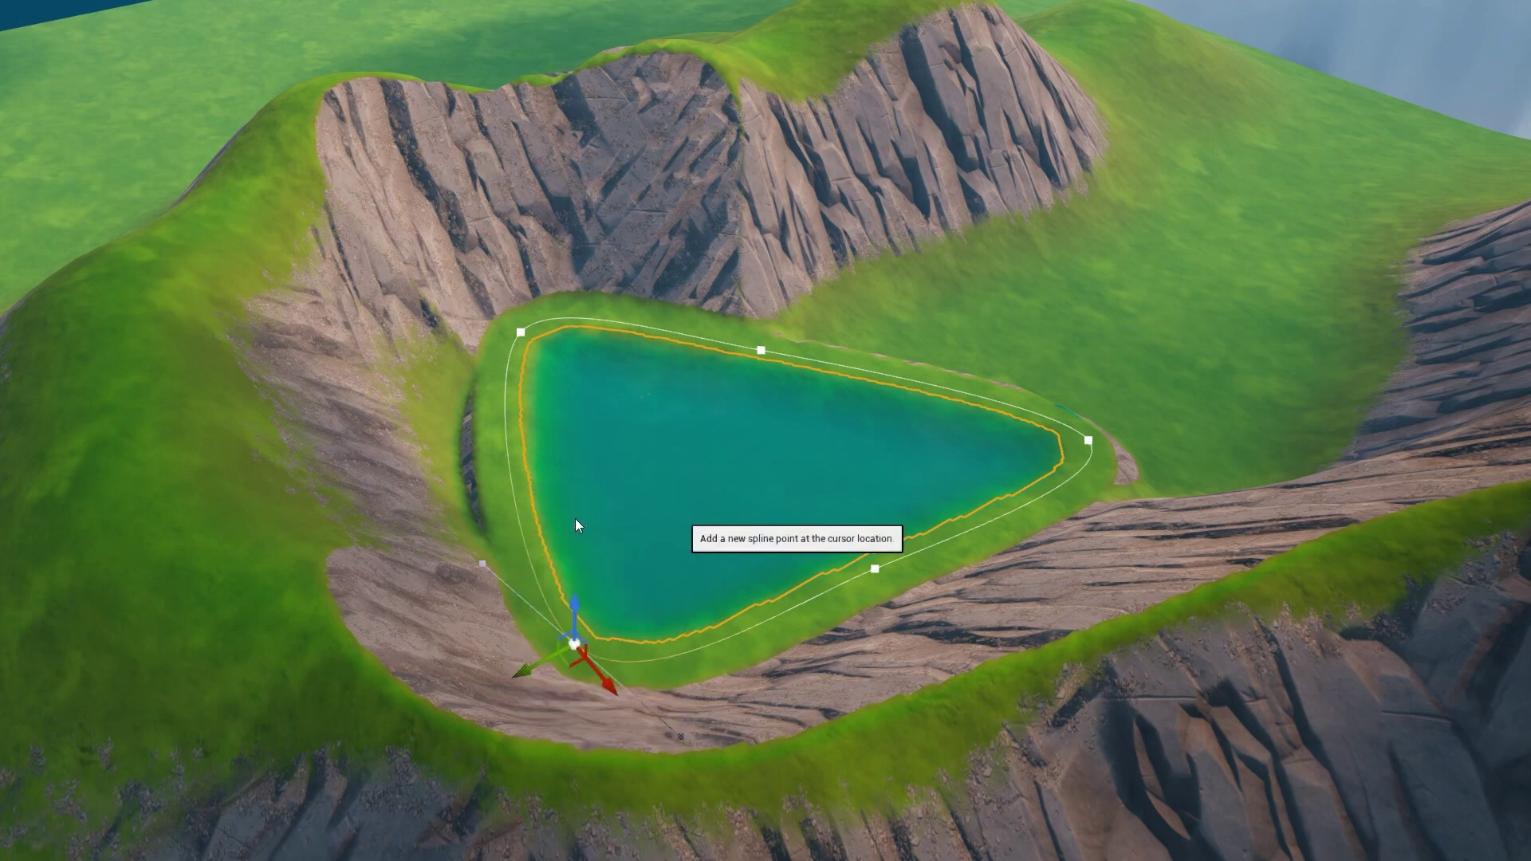
# - Move the new spline point on the cliff-side shore outward and swing its tangent handle across the water to bend the shoreline
pyautogui.click(764, 348)
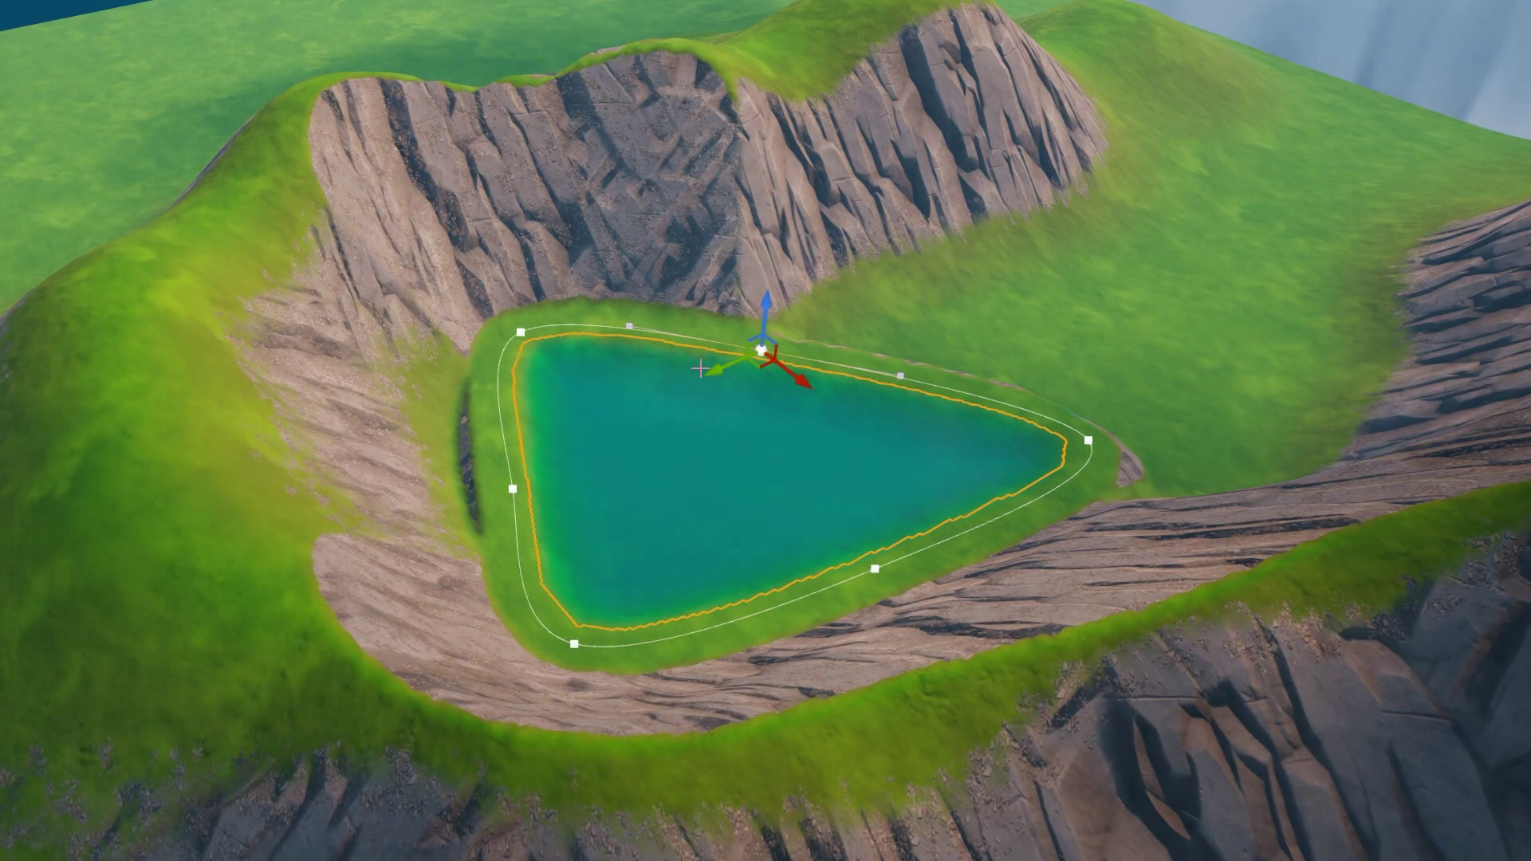
pyautogui.moveTo(748, 358); pyautogui.dragTo(848, 321)
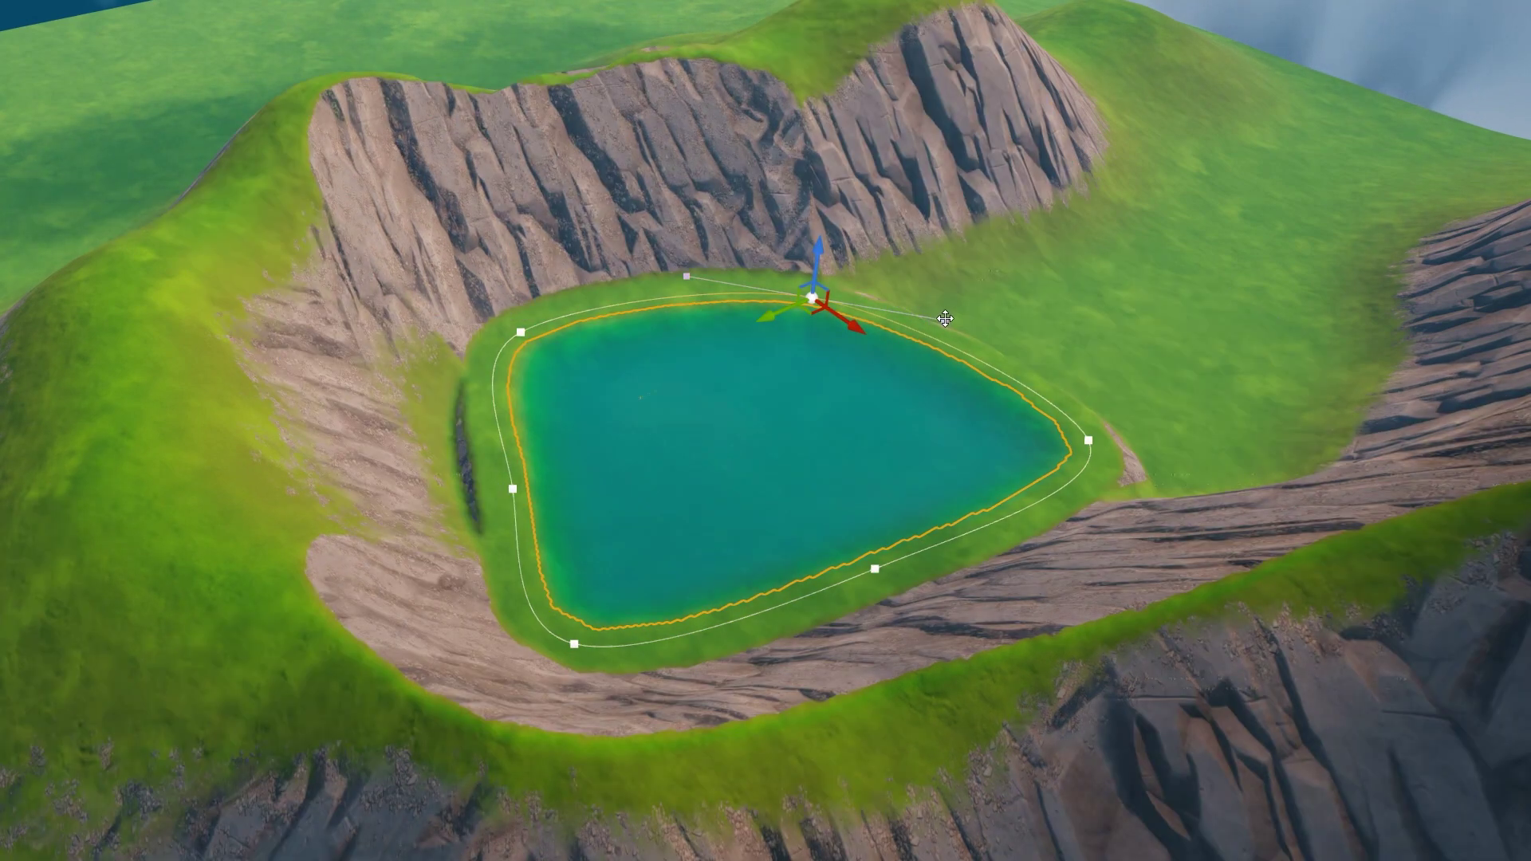
pyautogui.click(944, 319)
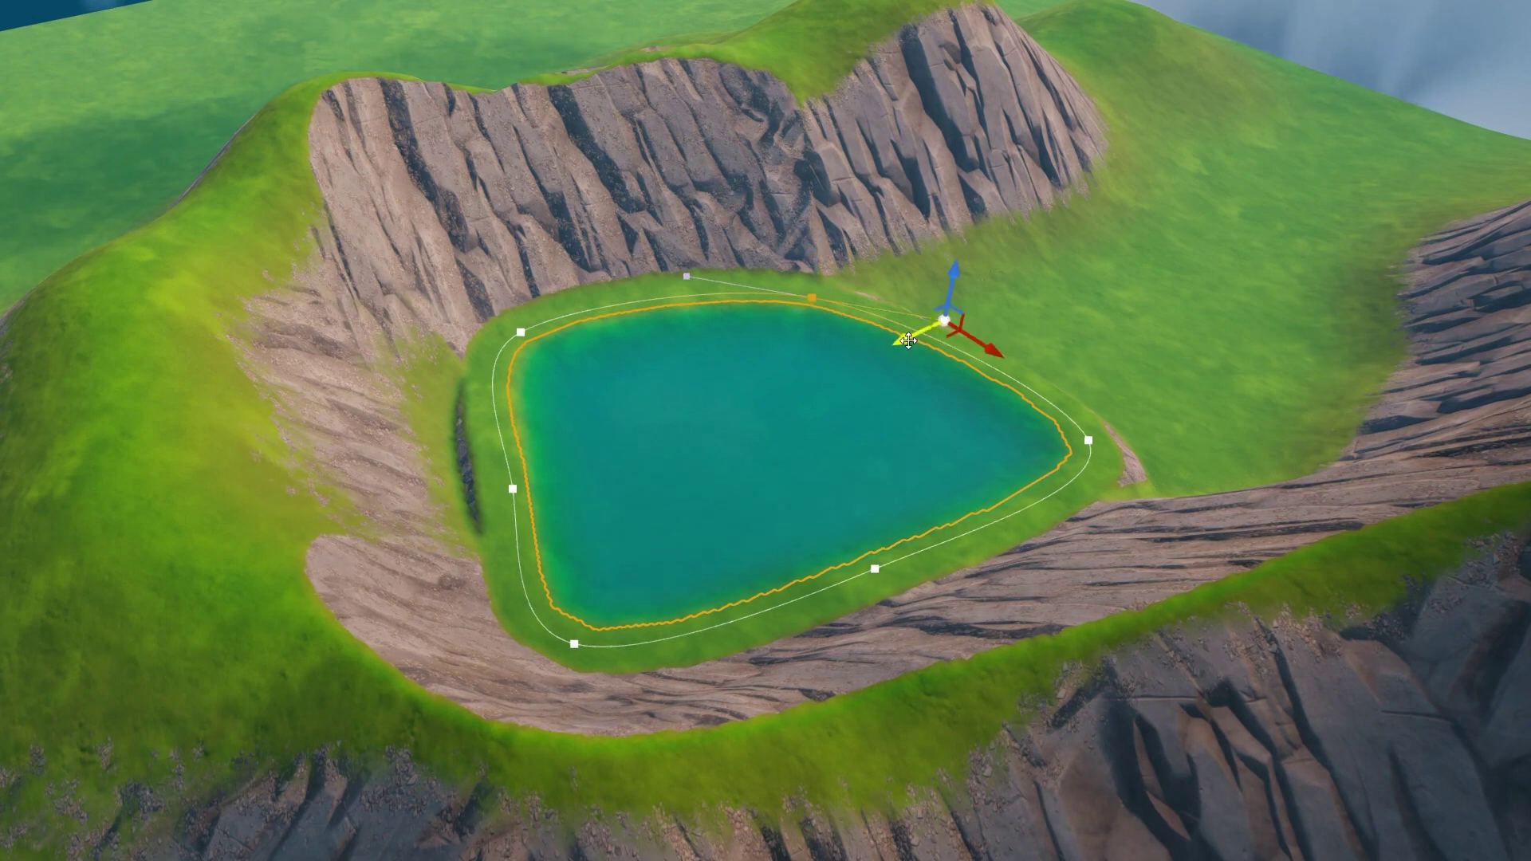
pyautogui.moveTo(907, 341); pyautogui.dragTo(776, 382)
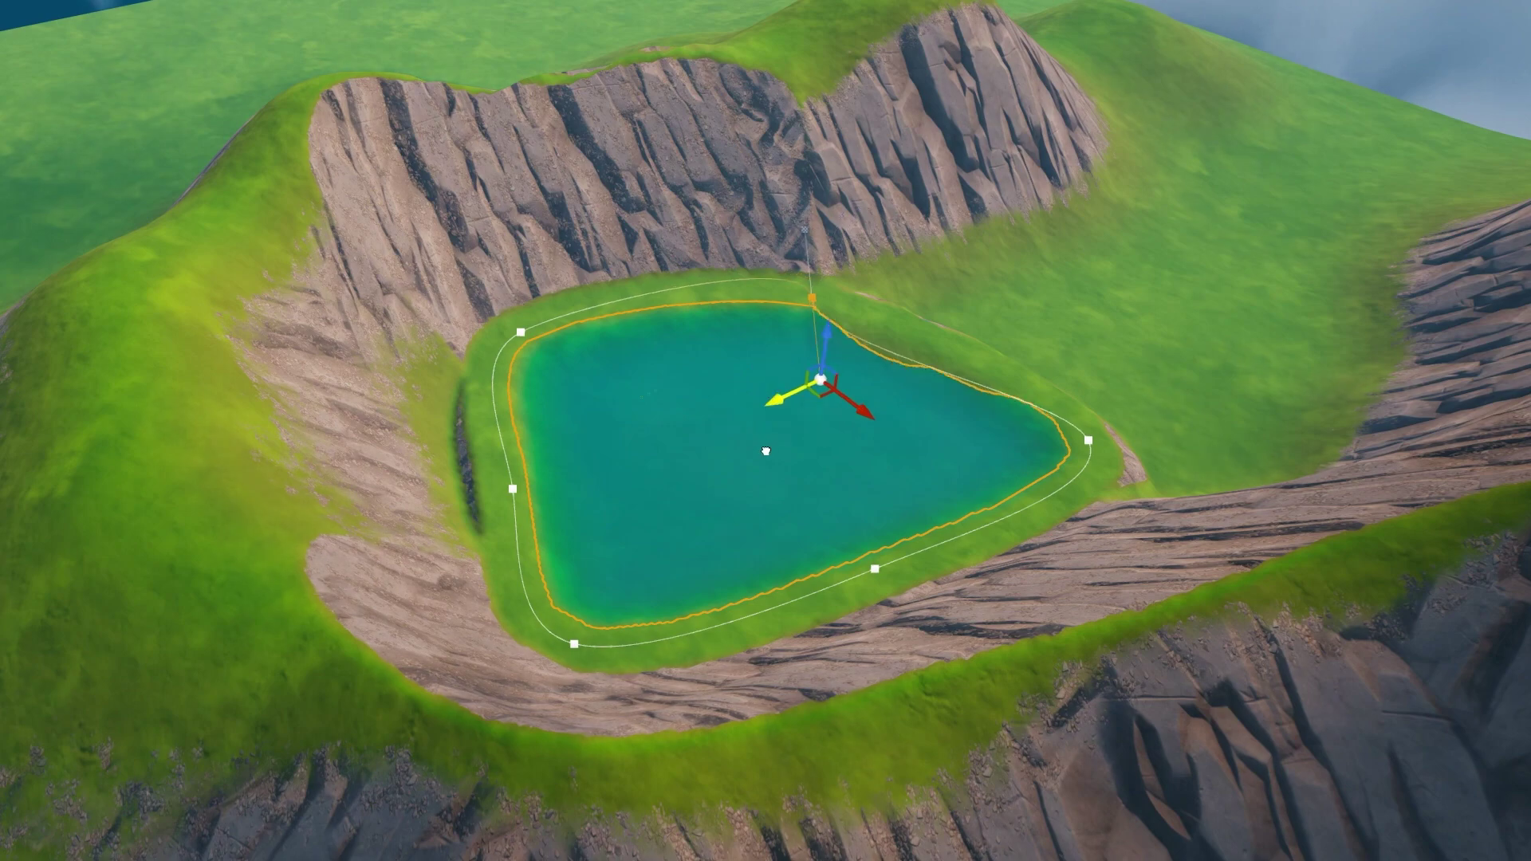
pyautogui.moveTo(764, 462); pyautogui.dragTo(899, 463)
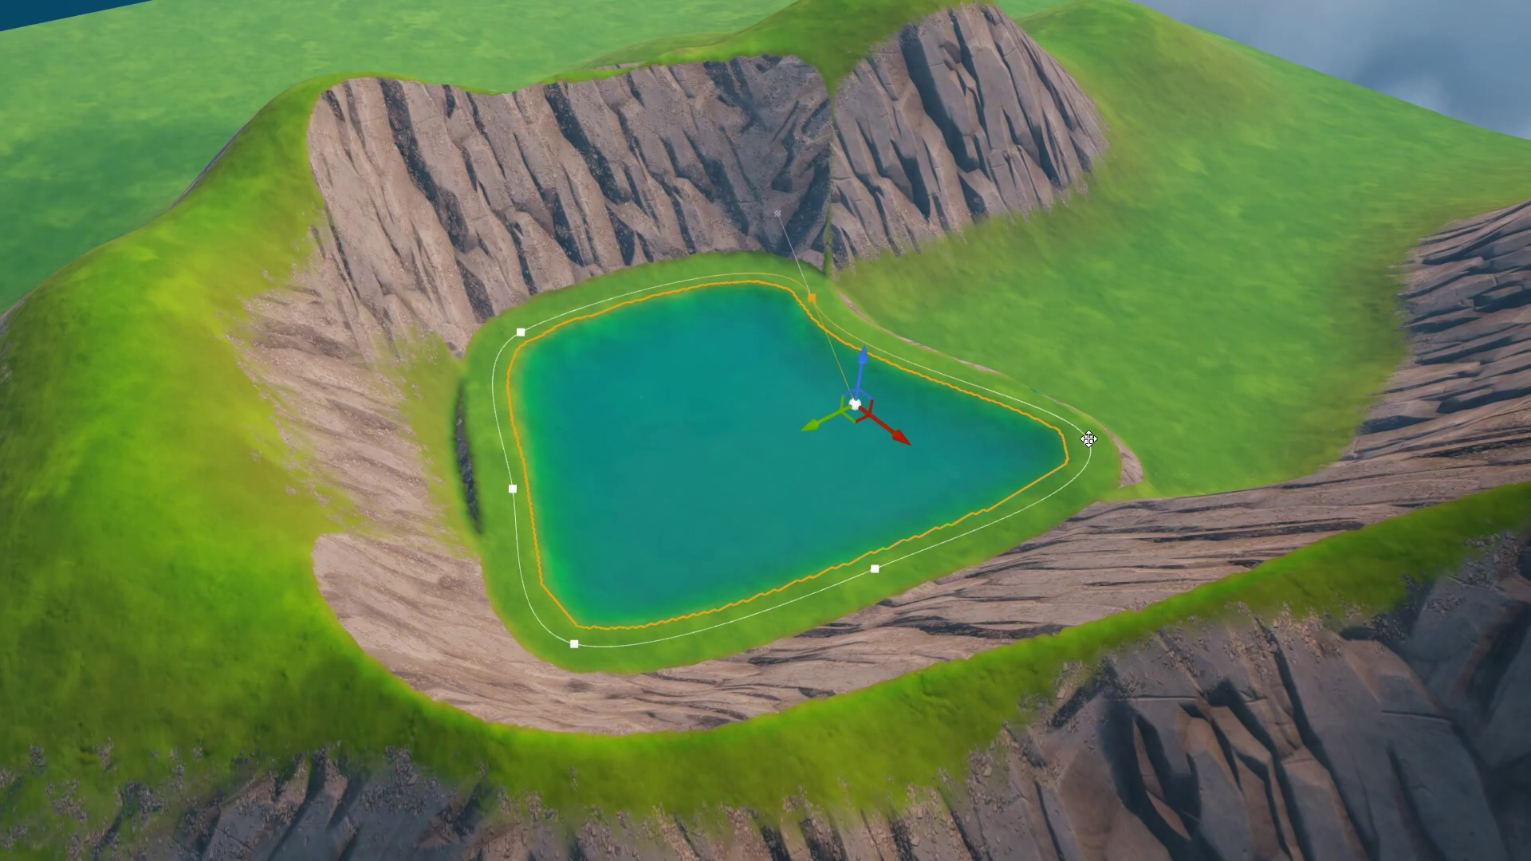
# - Reshape the lake's narrow end into a curved tip by swinging that spline point's tangent handles
pyautogui.click(1089, 438)
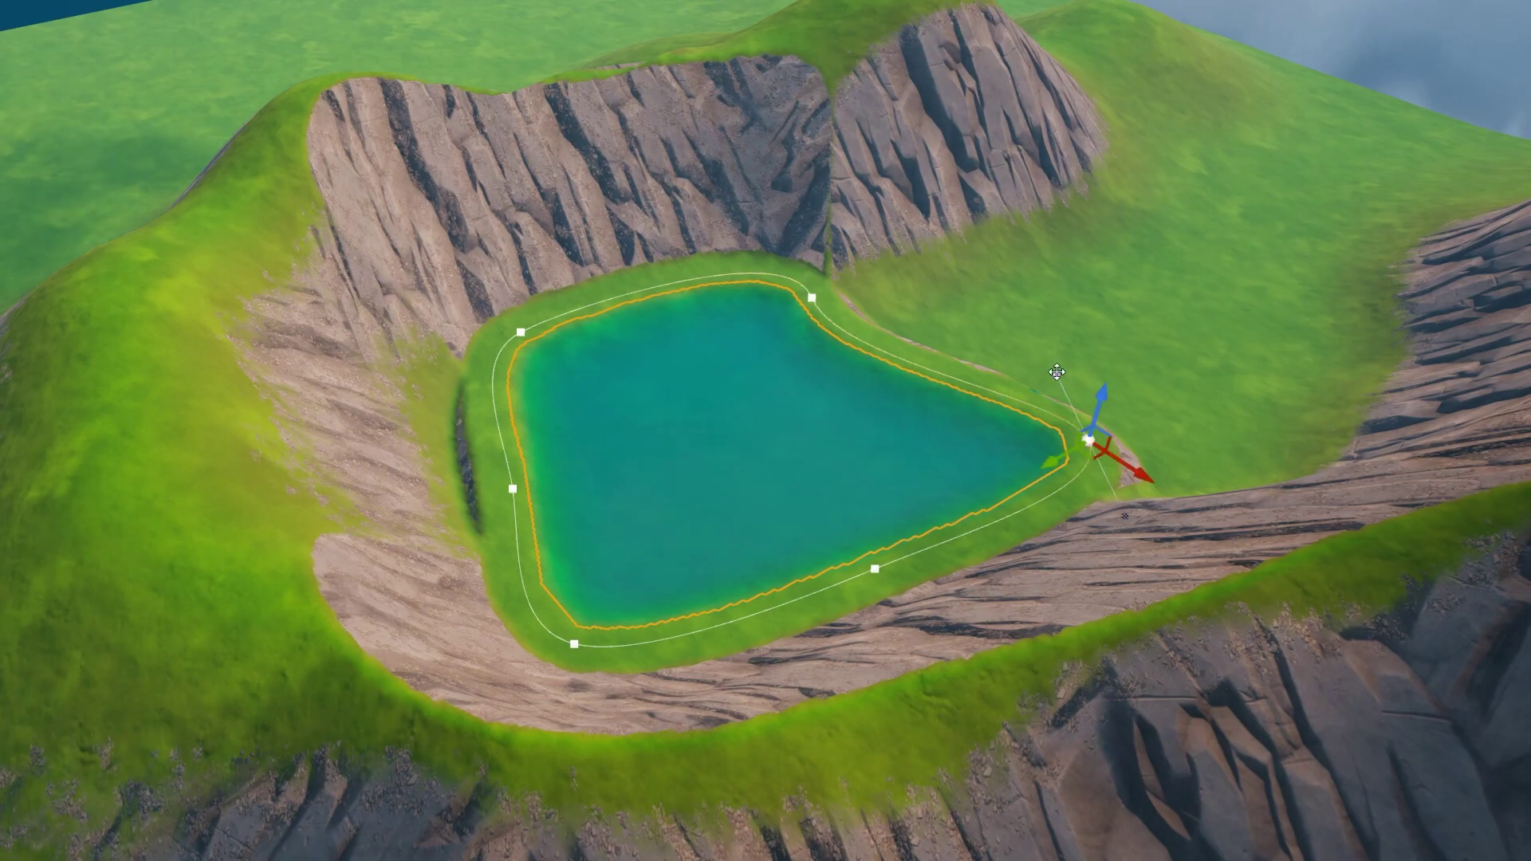
pyautogui.moveTo(1089, 438); pyautogui.dragTo(1121, 451, button='right')
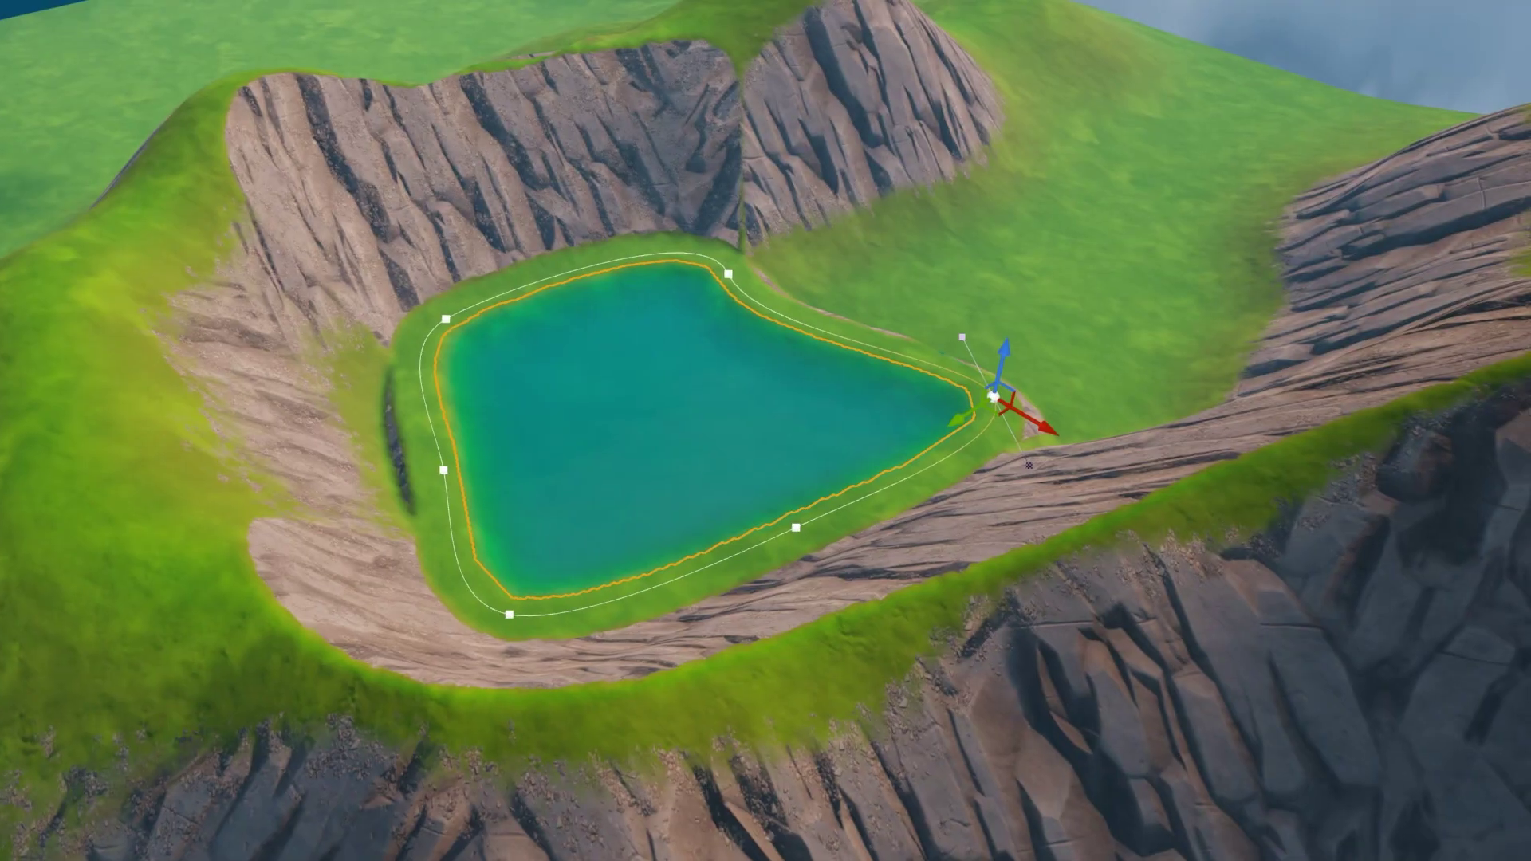
pyautogui.click(962, 338)
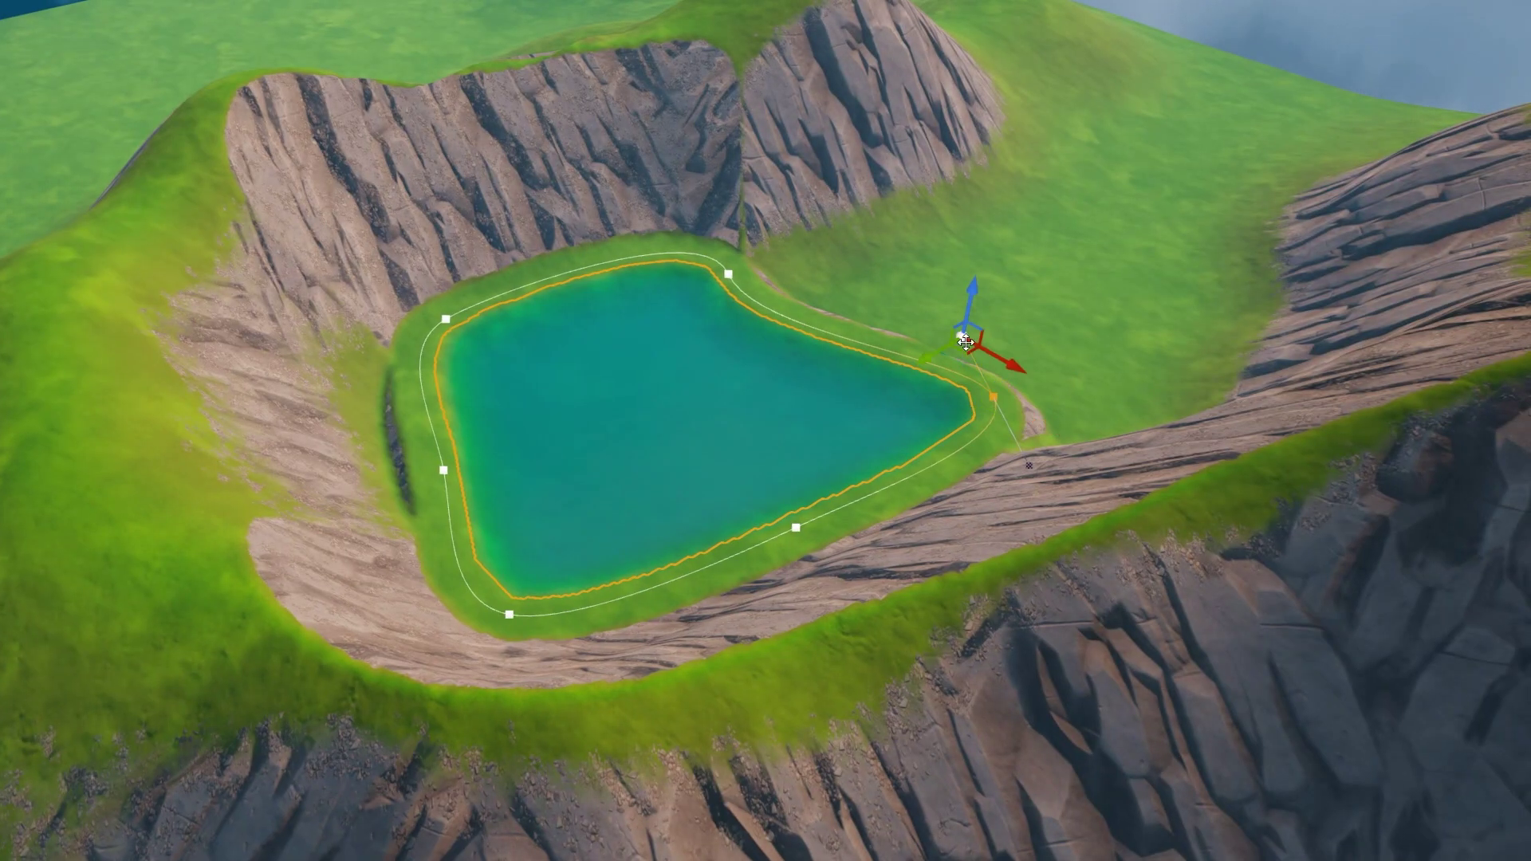
pyautogui.moveTo(919, 360); pyautogui.dragTo(869, 388)
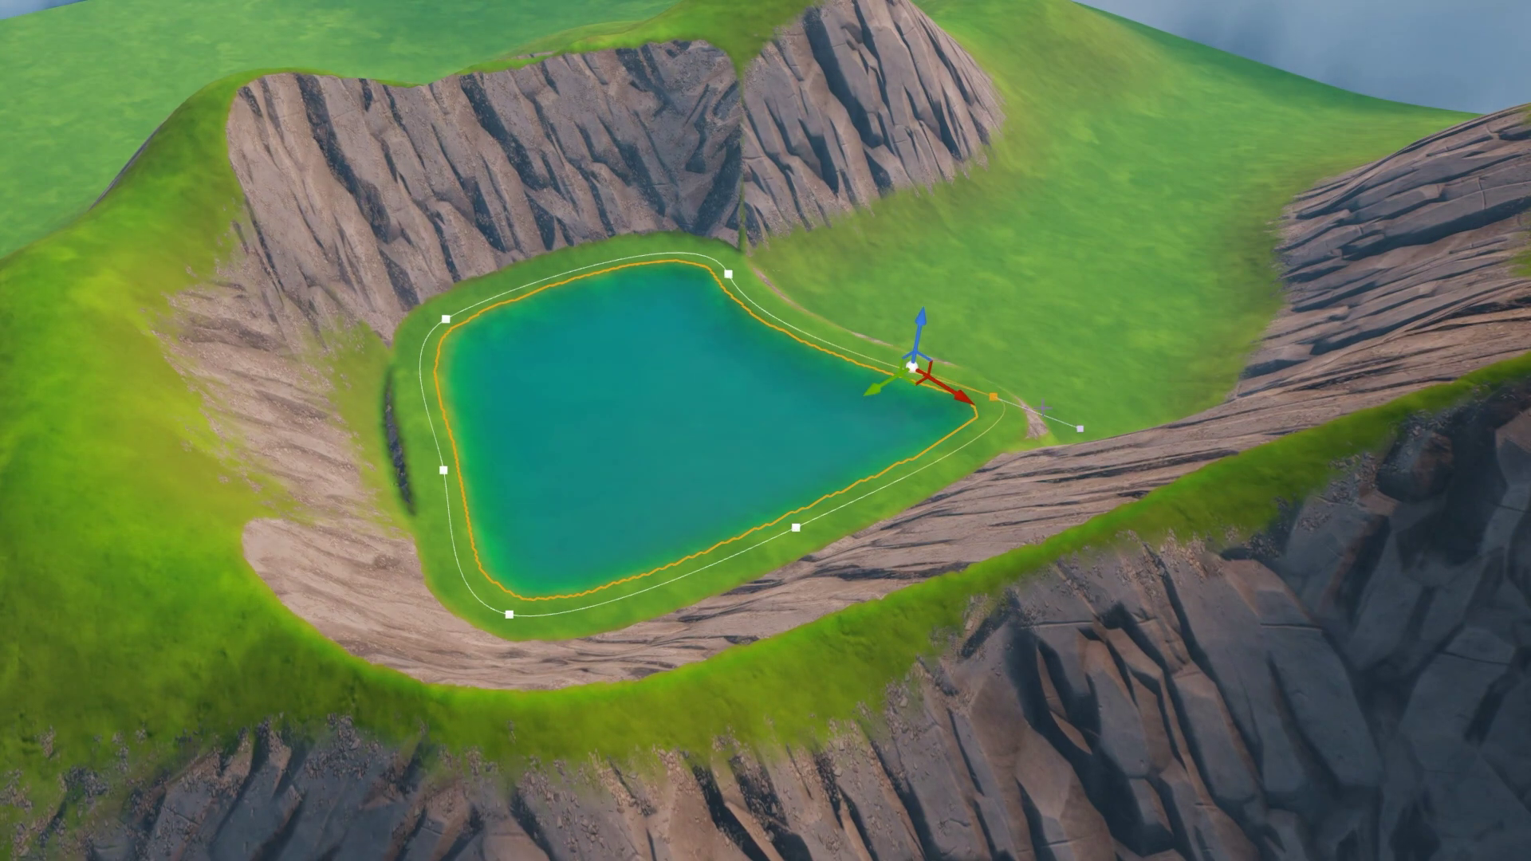
pyautogui.moveTo(869, 389); pyautogui.dragTo(913, 388, button='right')
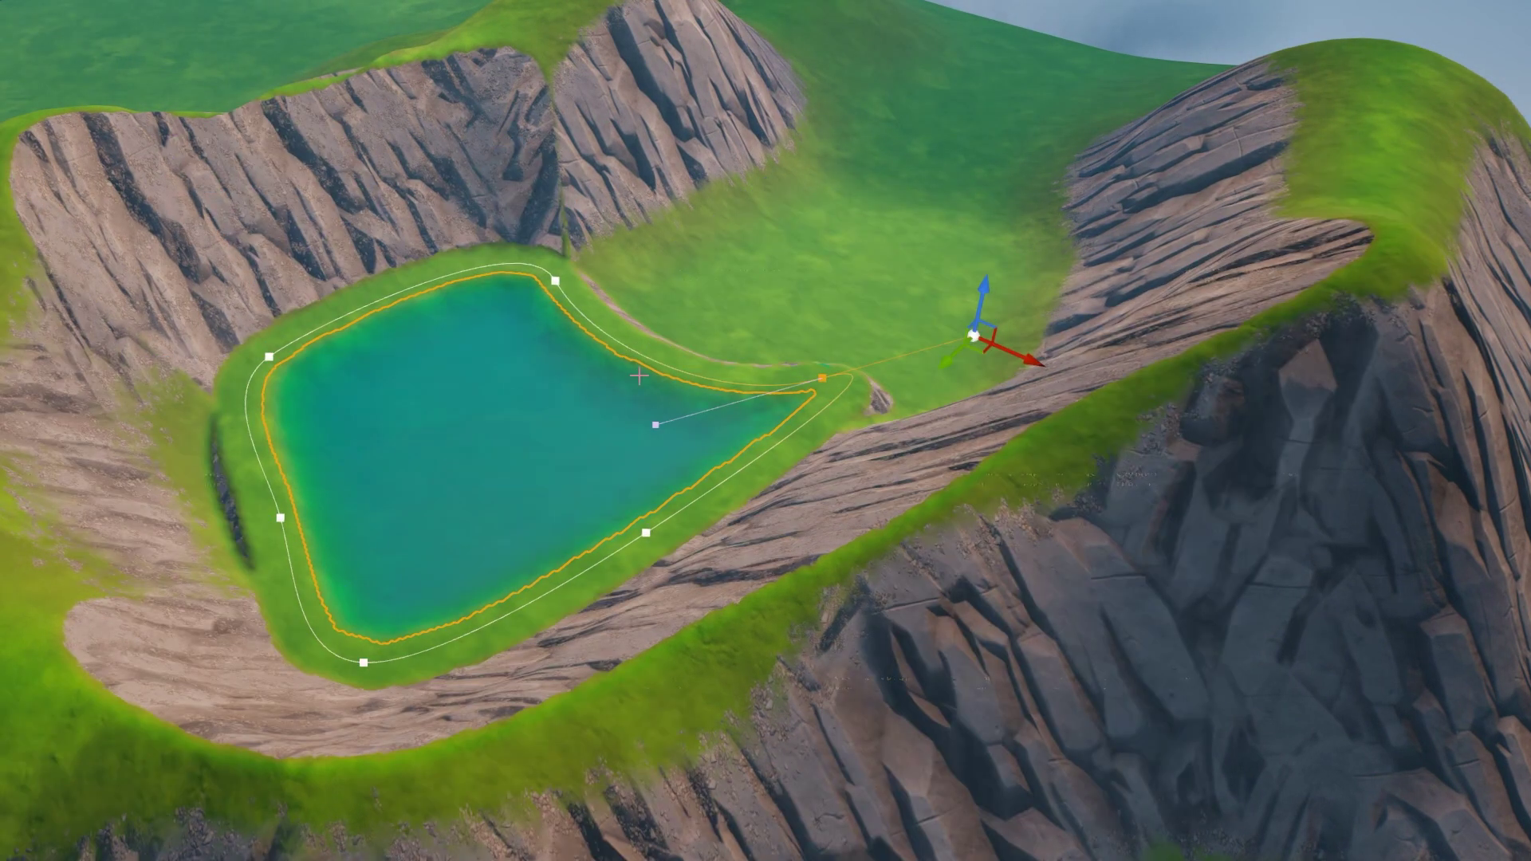
# - Move the middle spline point on the shore opposite the pointed tip outward into the rocky slope to round the lake
pyautogui.click(280, 520)
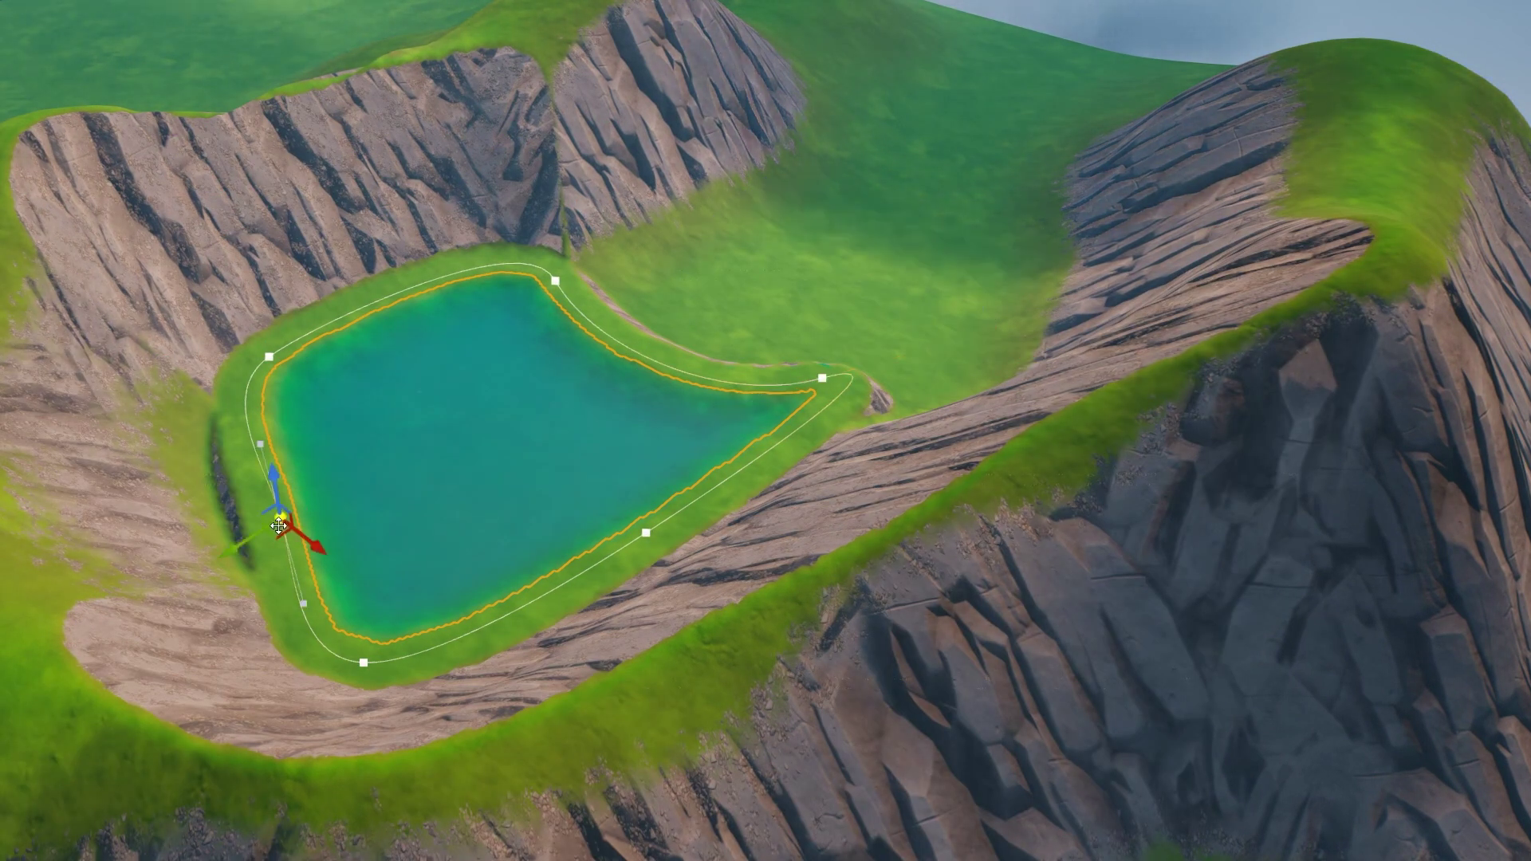
pyautogui.moveTo(249, 544); pyautogui.dragTo(137, 591)
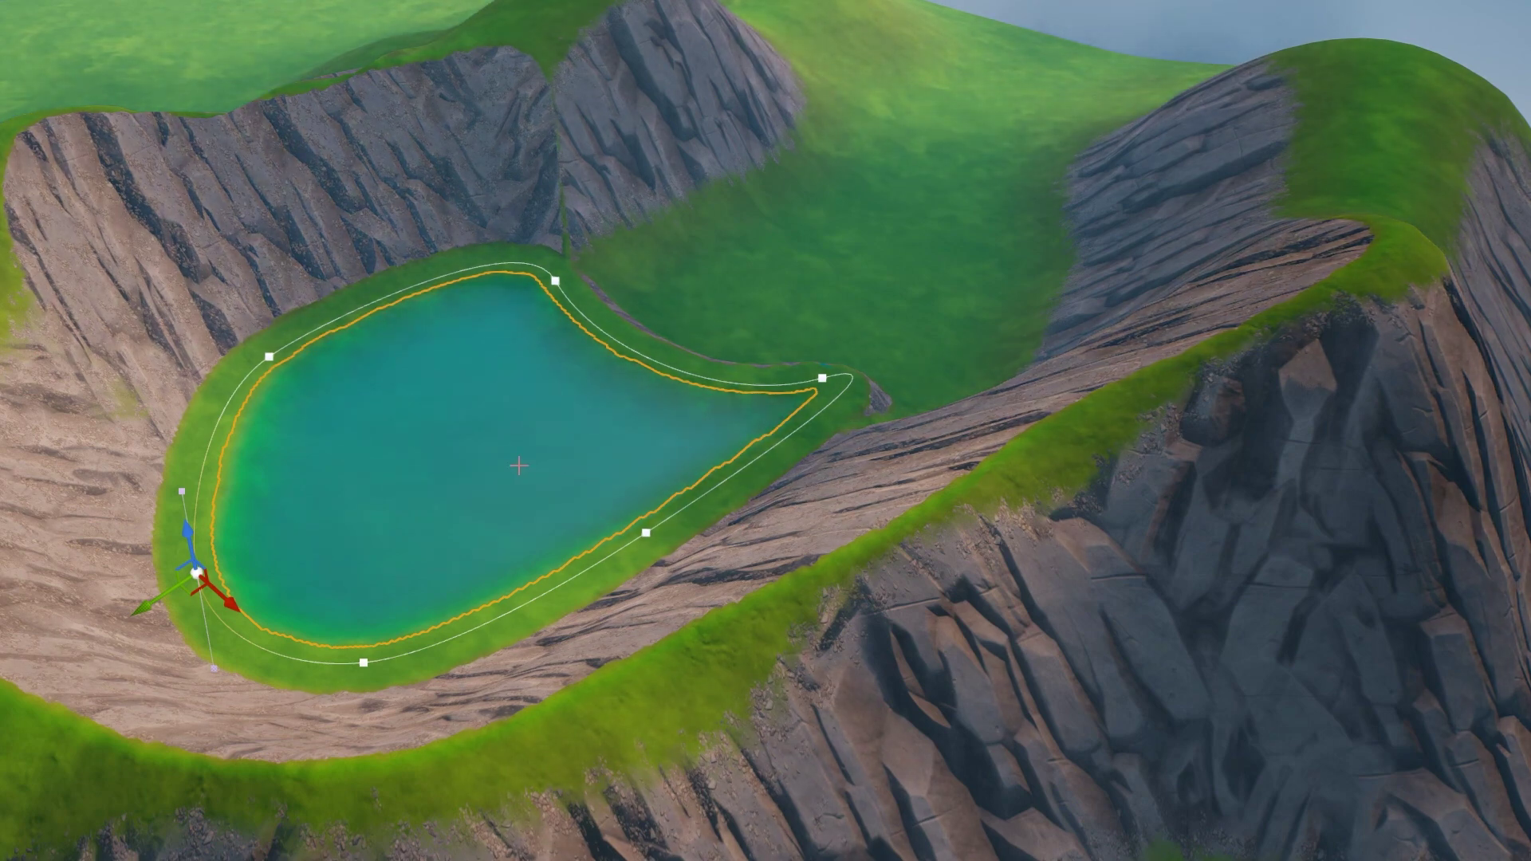
pyautogui.moveTo(480, 477); pyautogui.dragTo(486, 474, button='right')
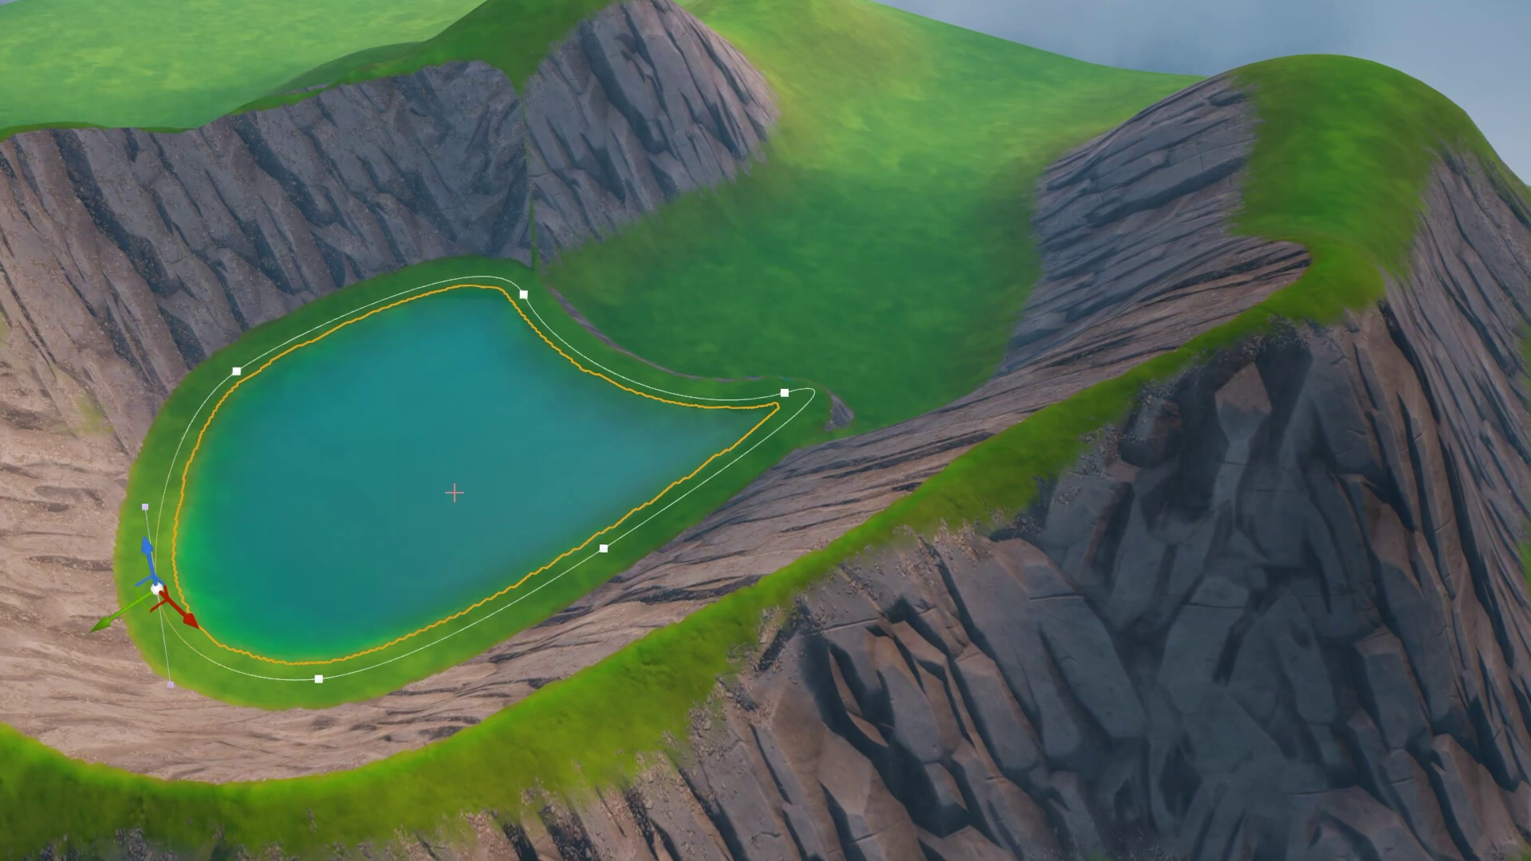
pyautogui.moveTo(457, 493); pyautogui.dragTo(471, 441, button='right')
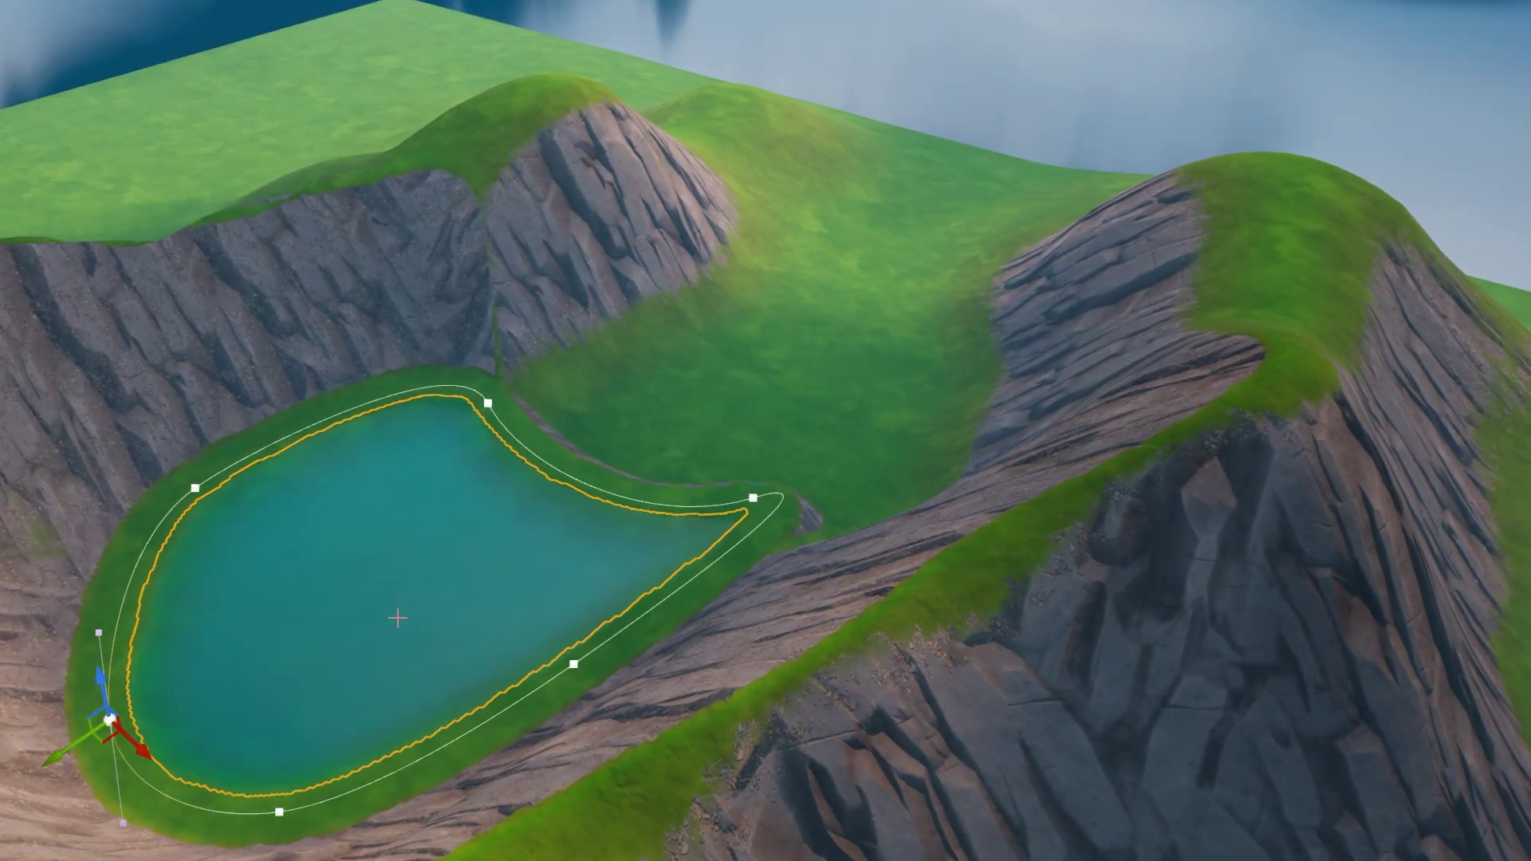
pyautogui.moveTo(397, 619); pyautogui.dragTo(267, 765, button='right')
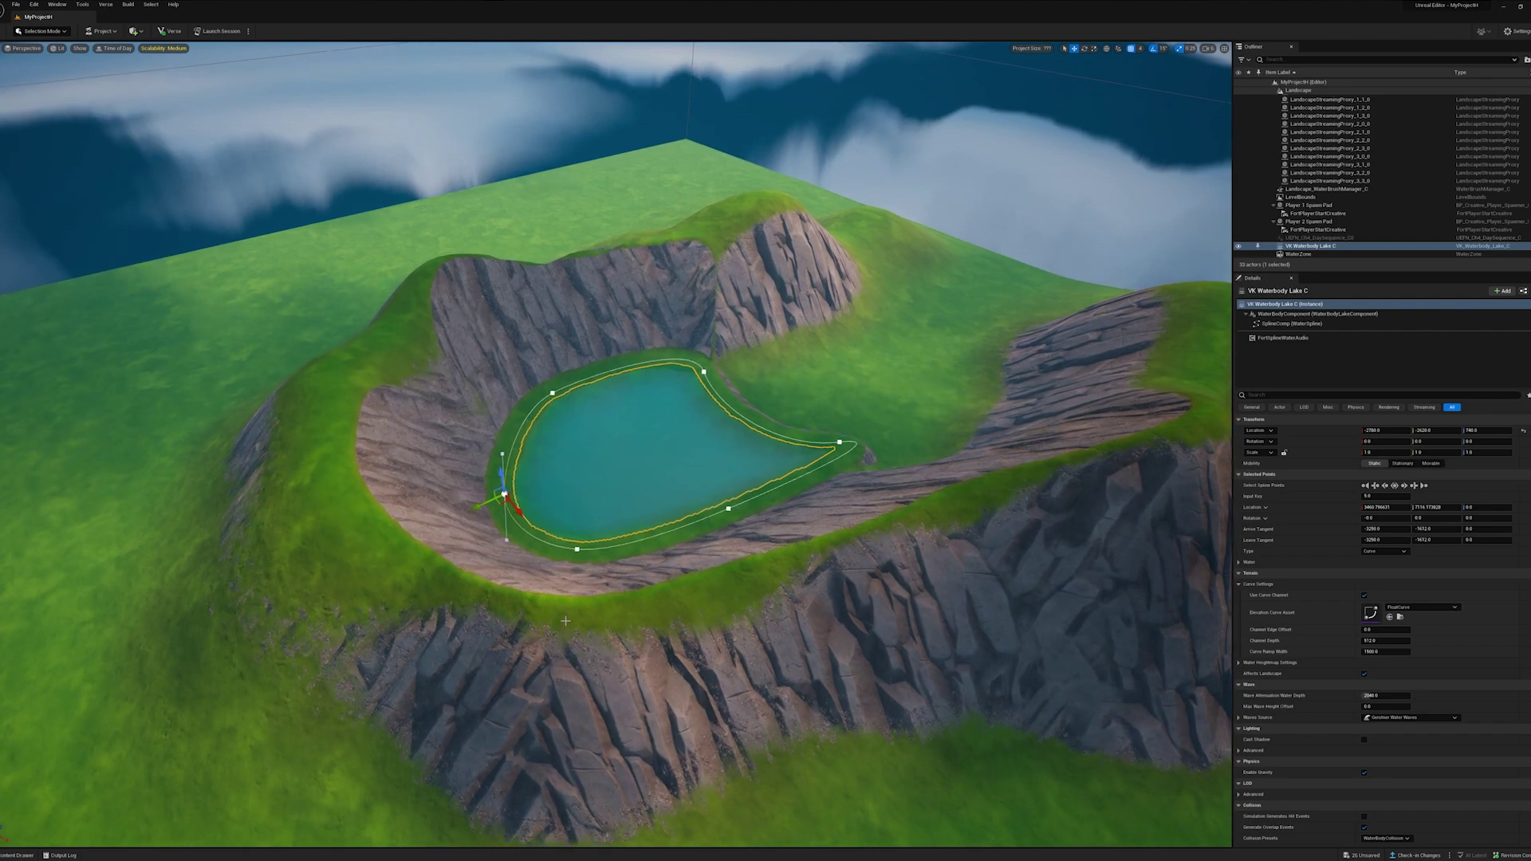
pyautogui.scroll(3, 567, 622)
pyautogui.scroll(8, 854, 580)
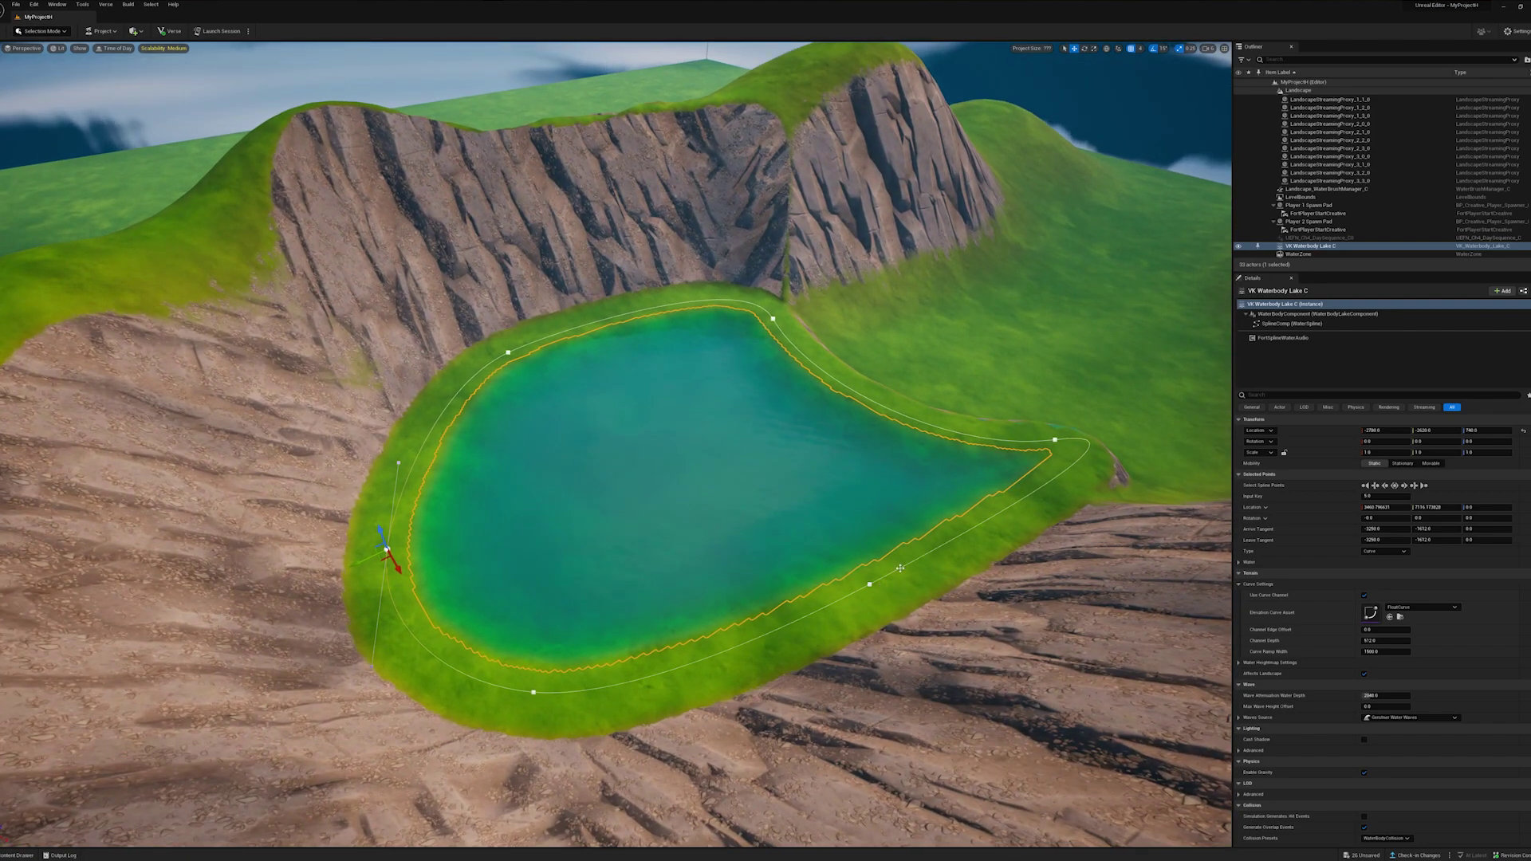
# - Try the Linear, Curve Clamped and Curve Custom Tangent types on the spline point at the lake's pointed tip
pyautogui.click(1055, 439)
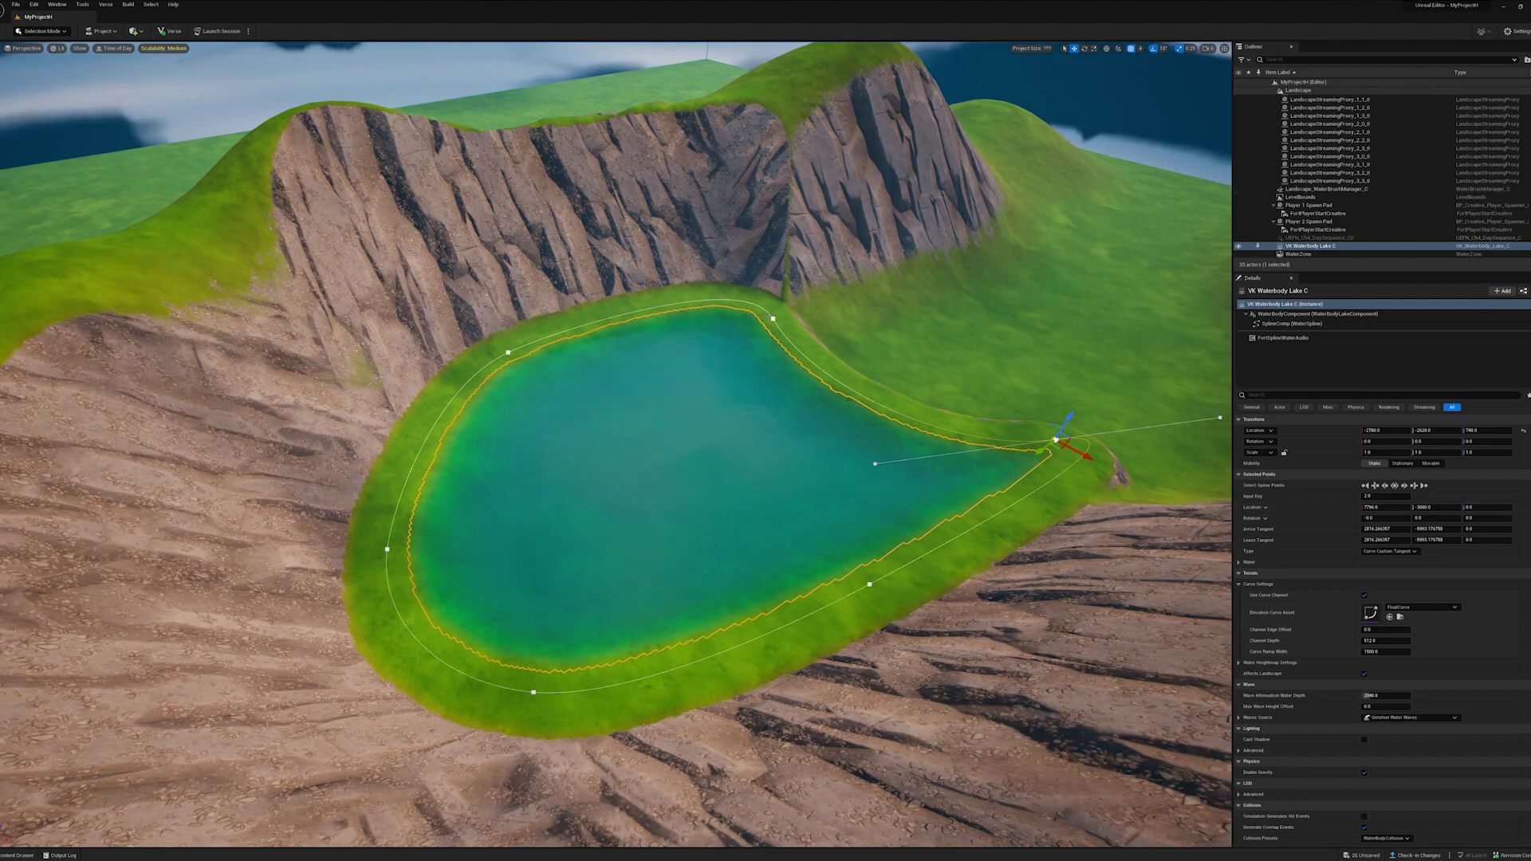
pyautogui.click(773, 319)
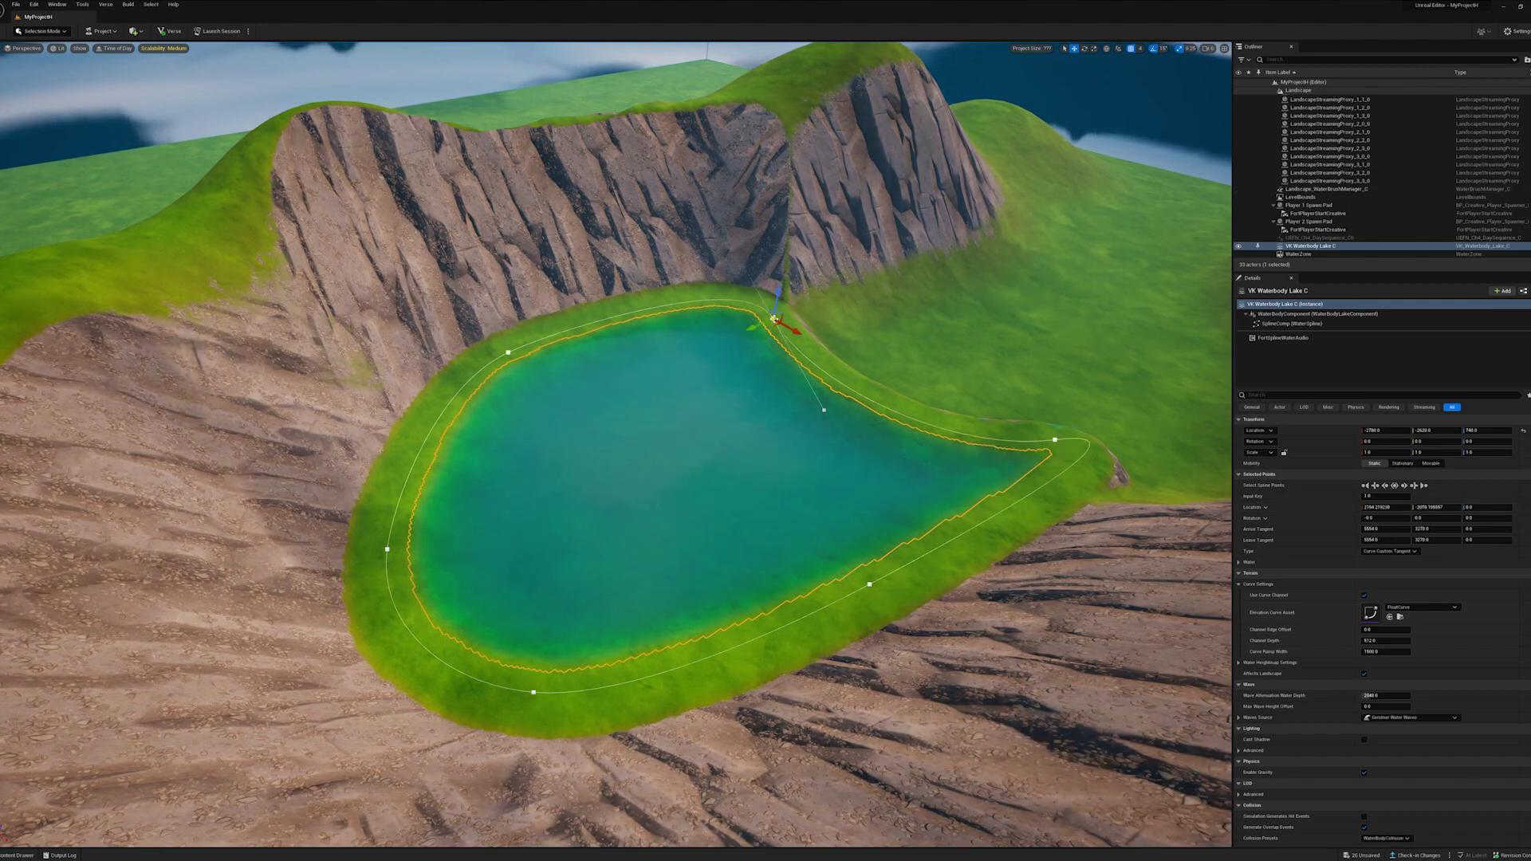
pyautogui.click(1054, 440)
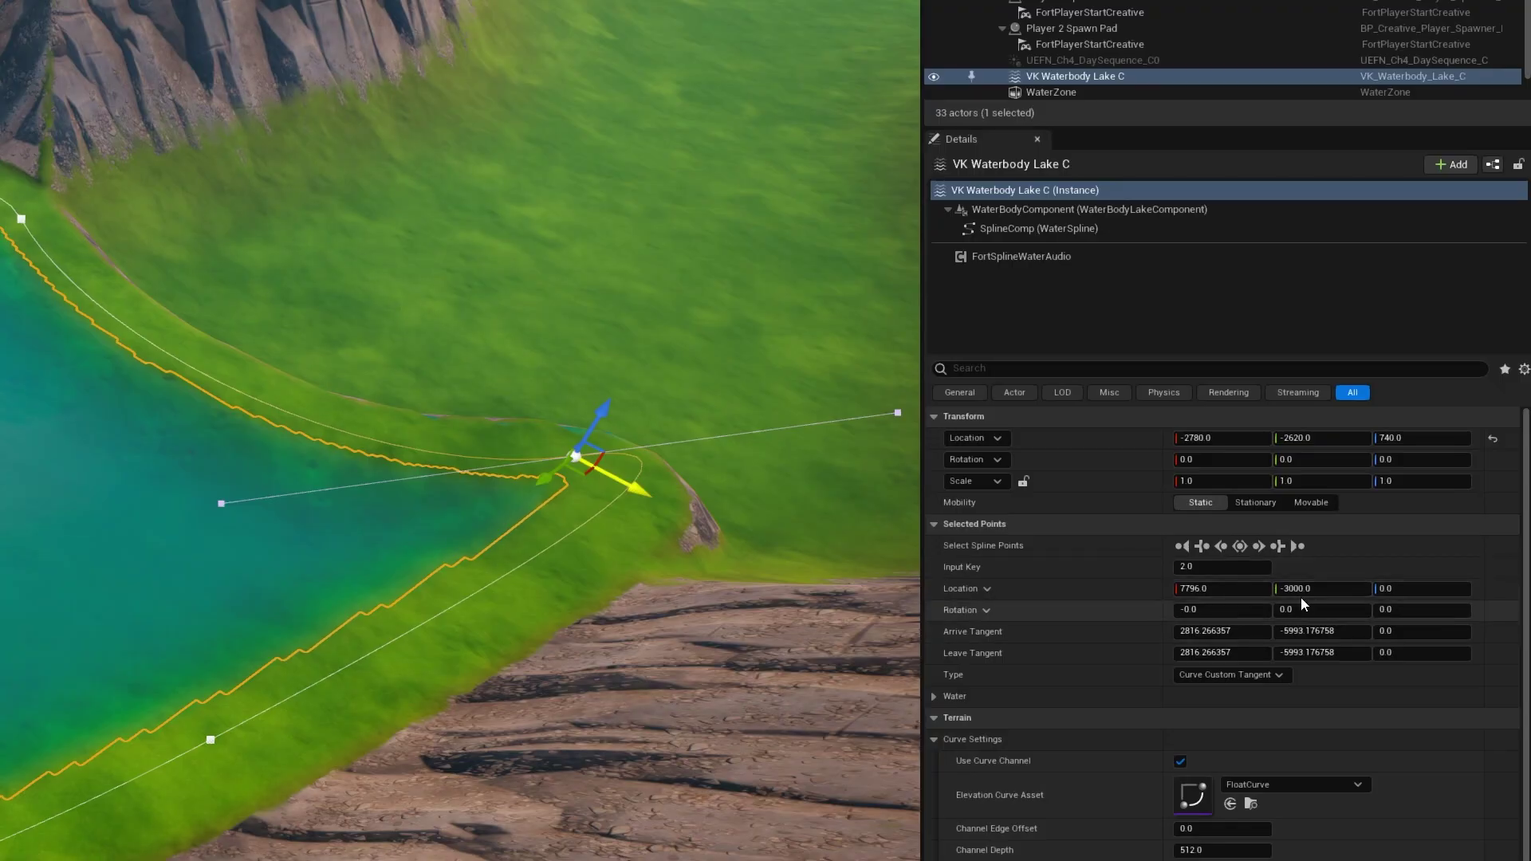
pyautogui.click(1223, 675)
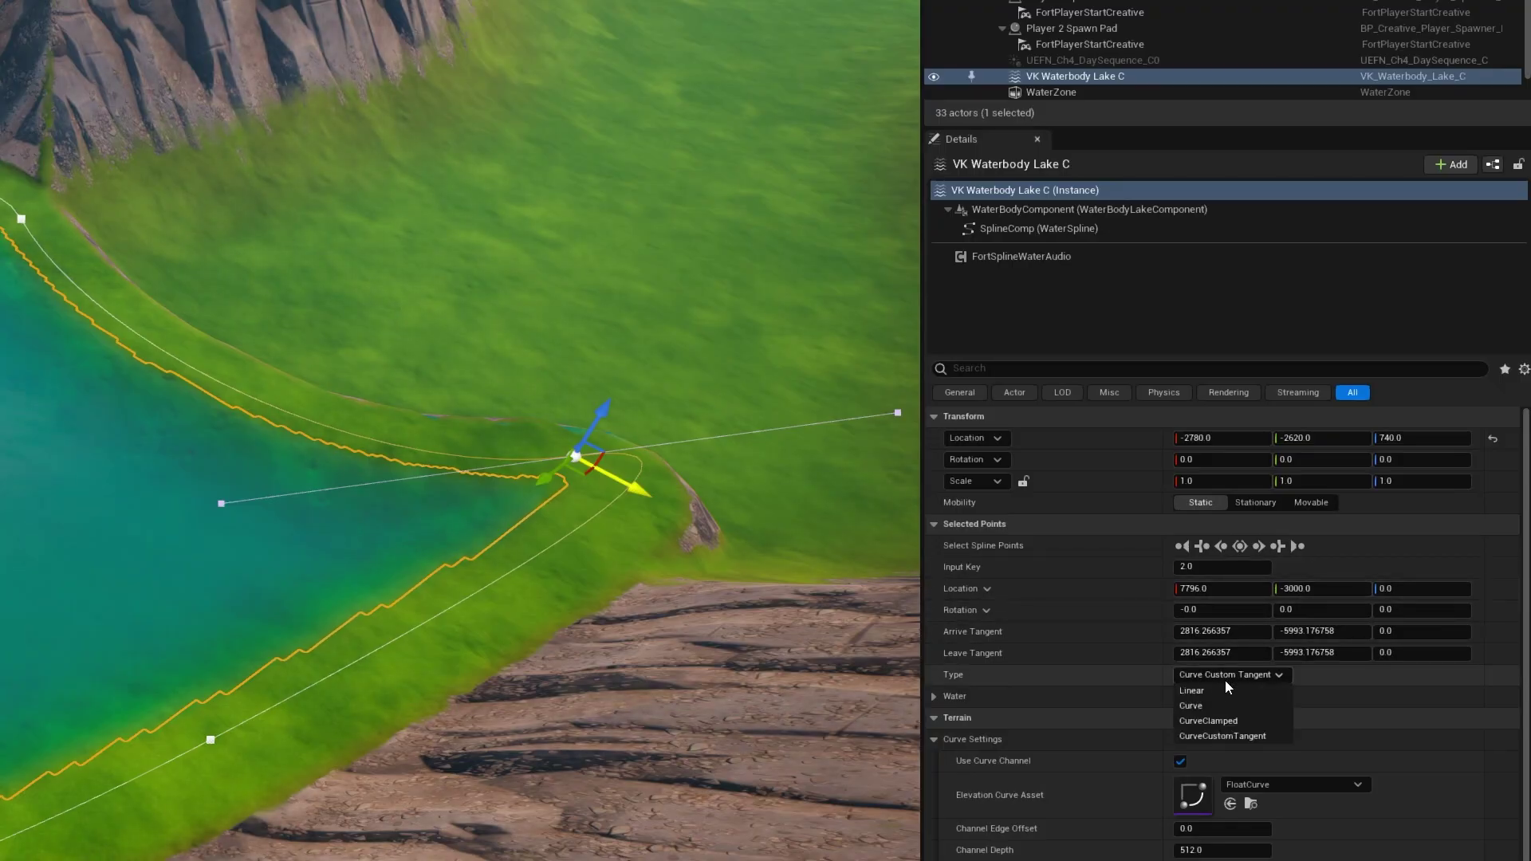
pyautogui.click(1214, 689)
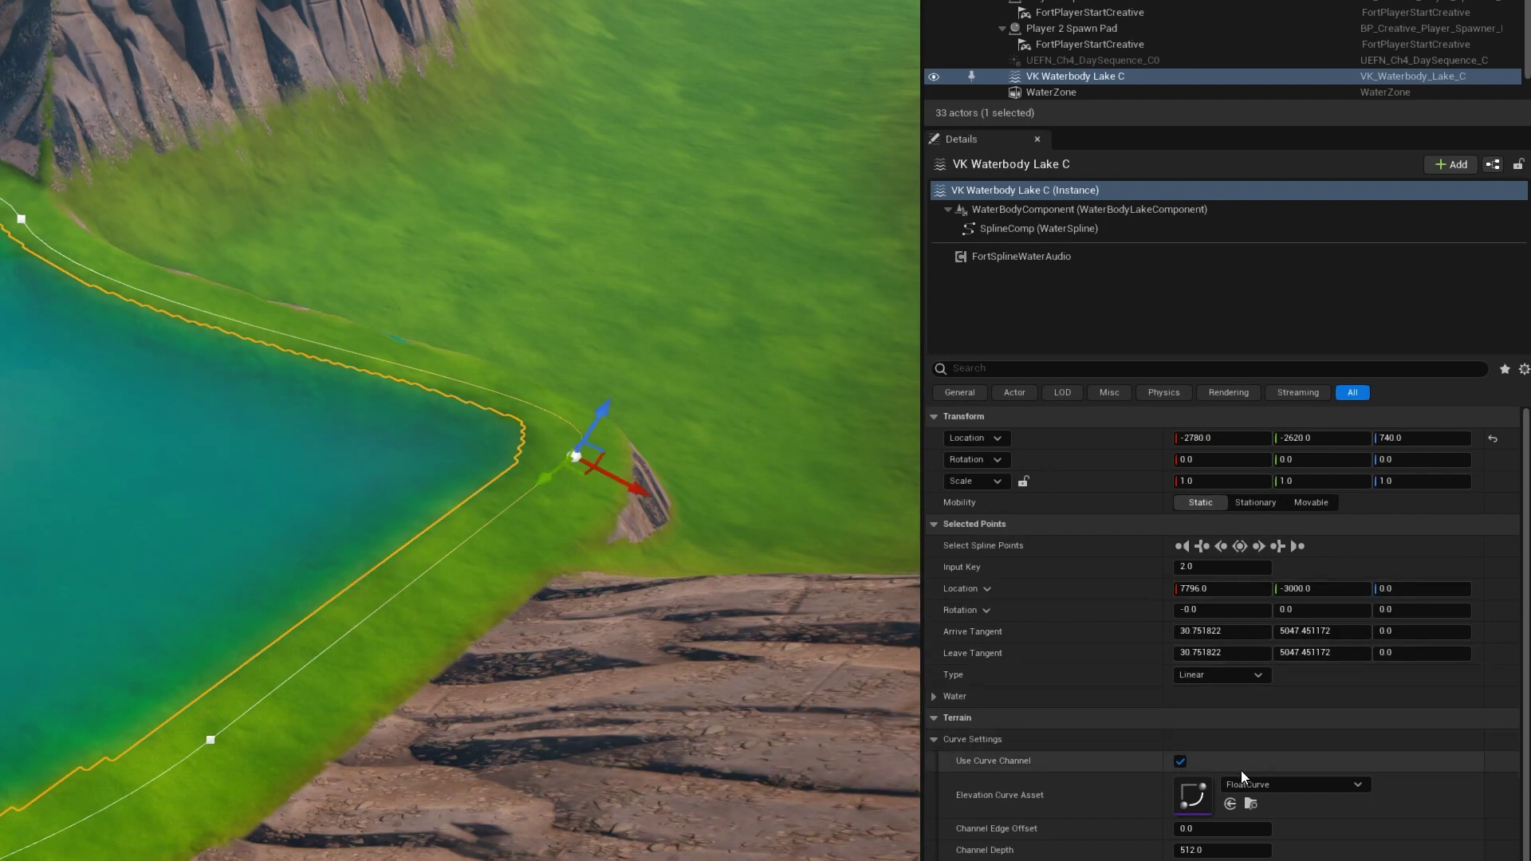
pyautogui.click(1215, 675)
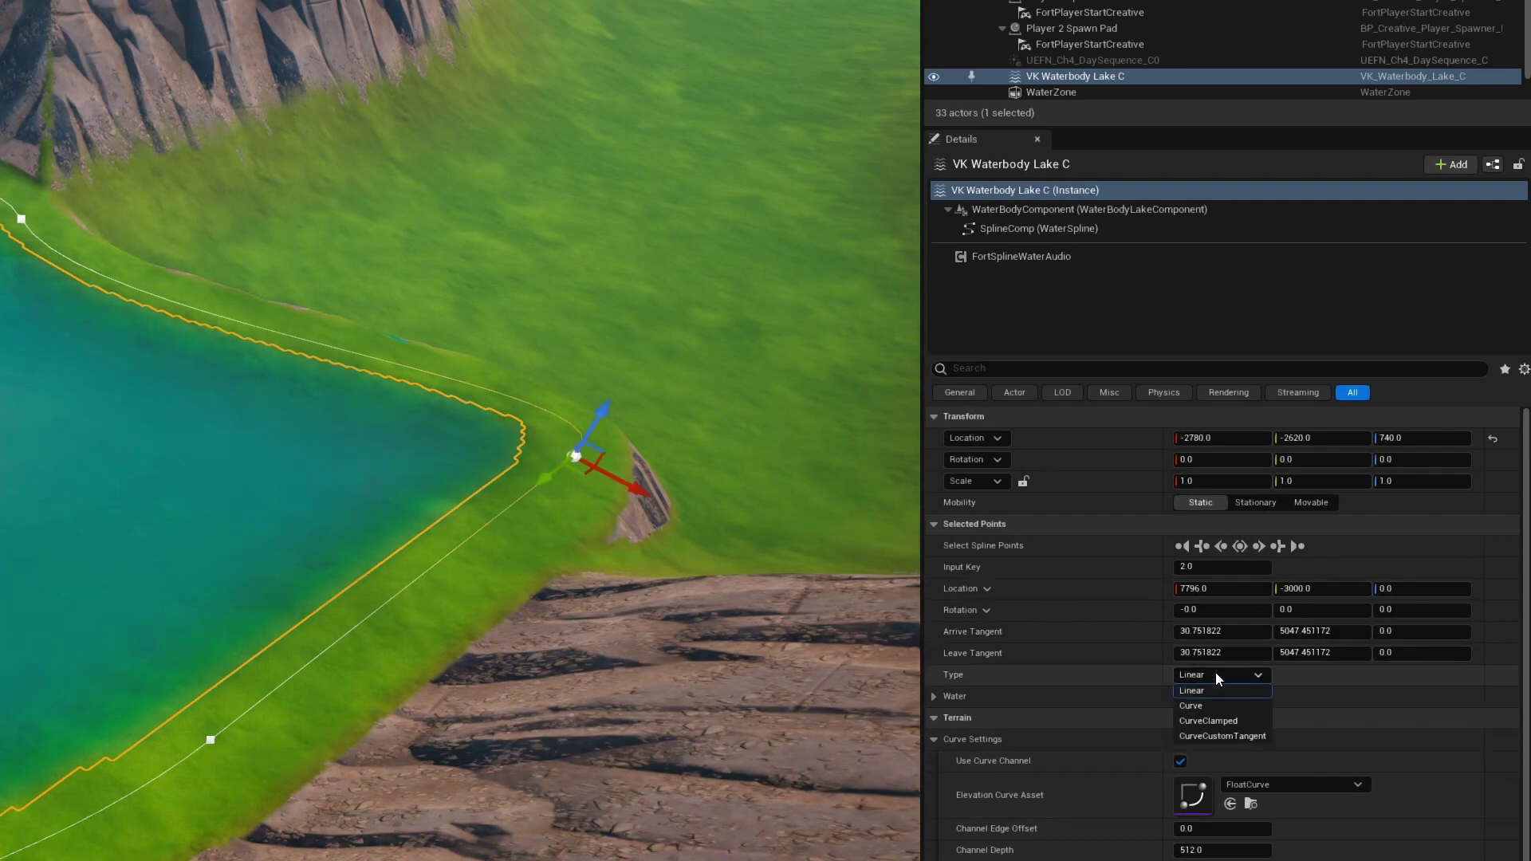
pyautogui.click(1215, 721)
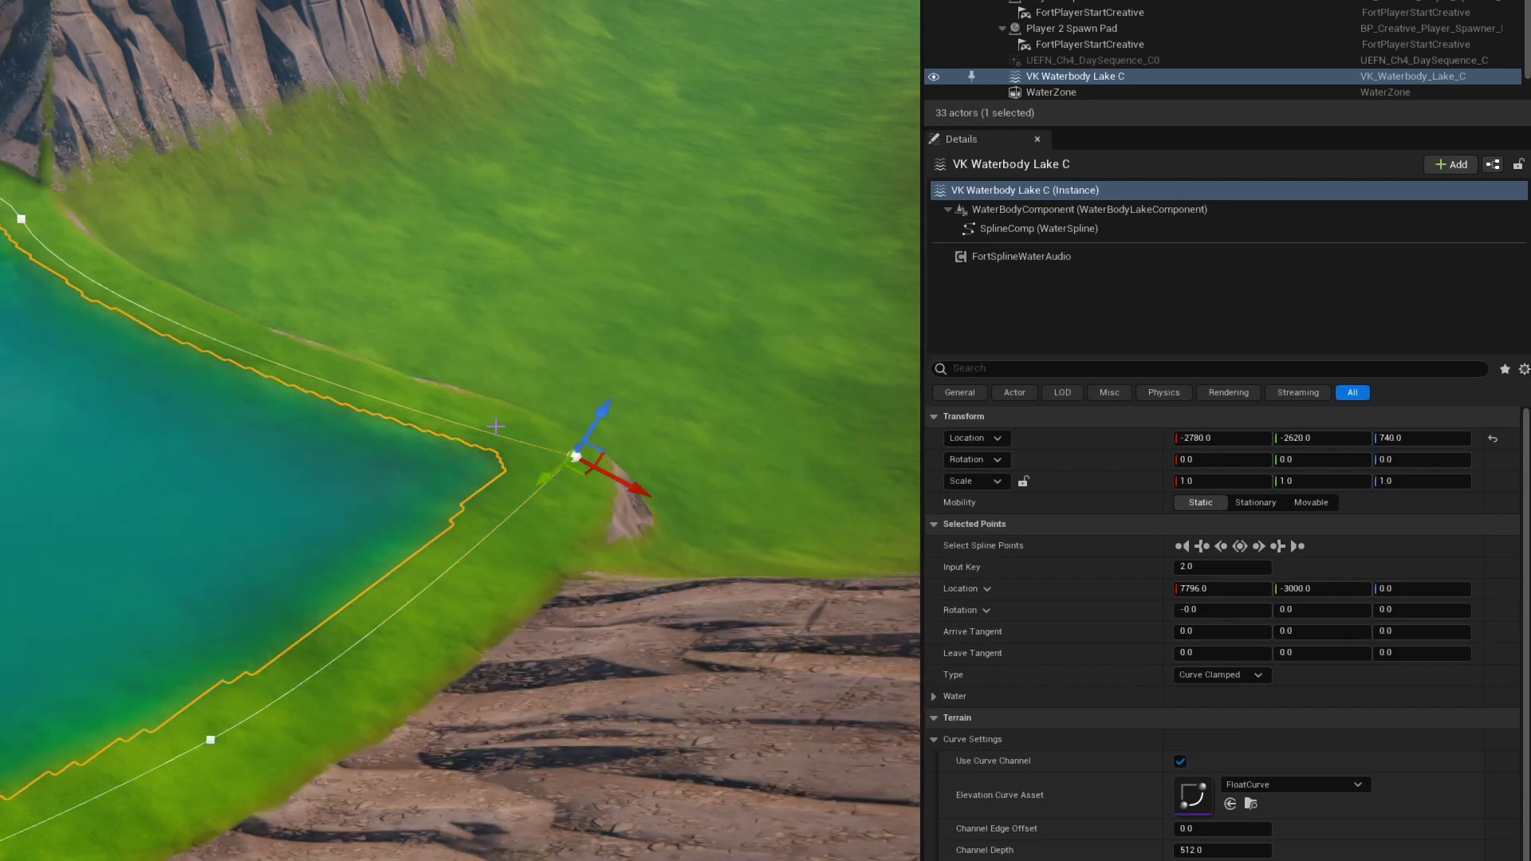
pyautogui.click(1217, 677)
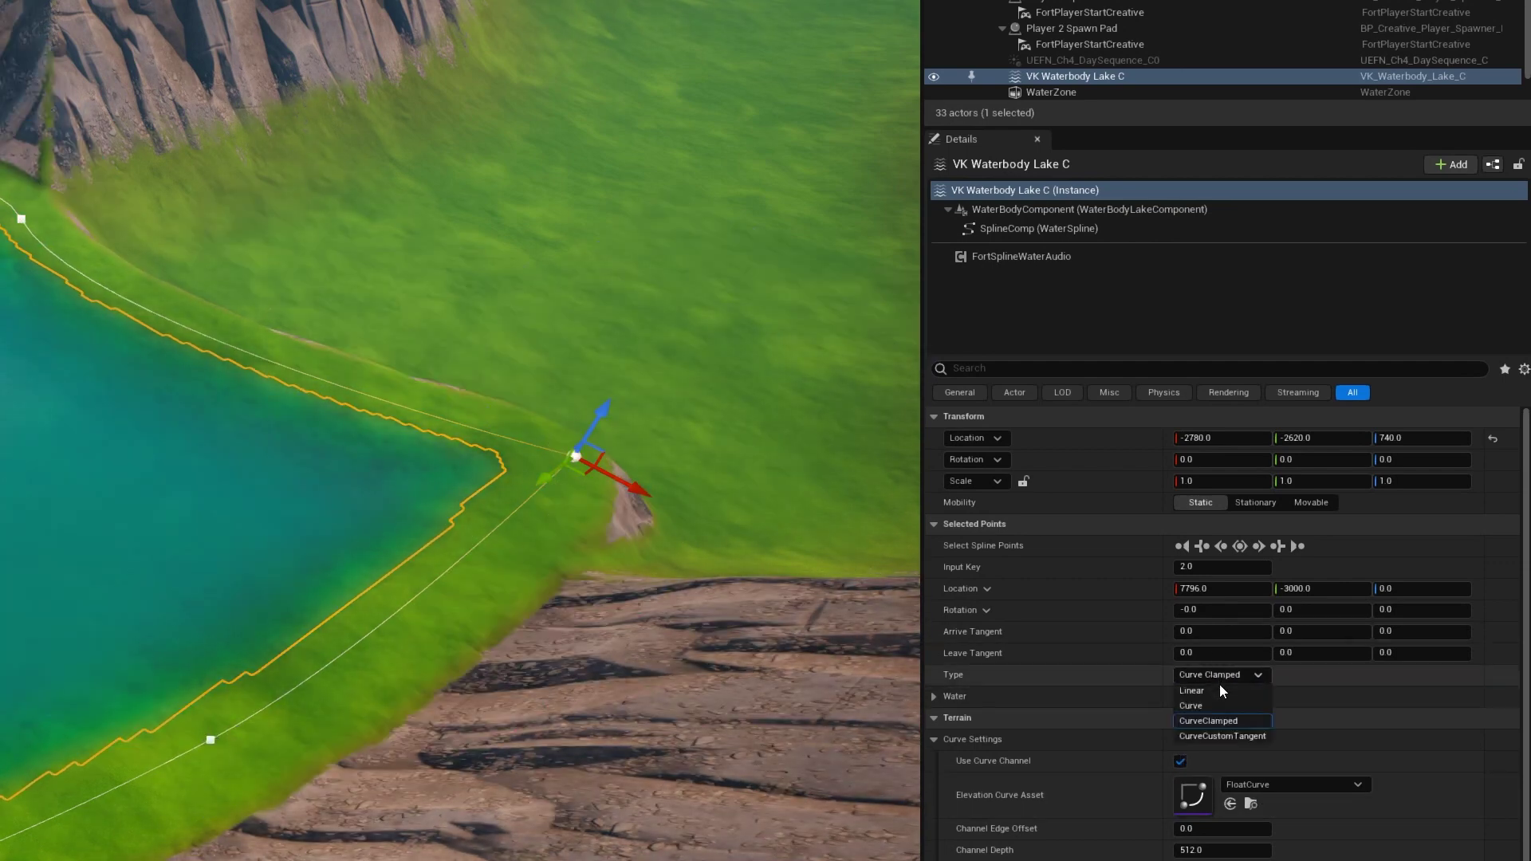
pyautogui.click(1228, 730)
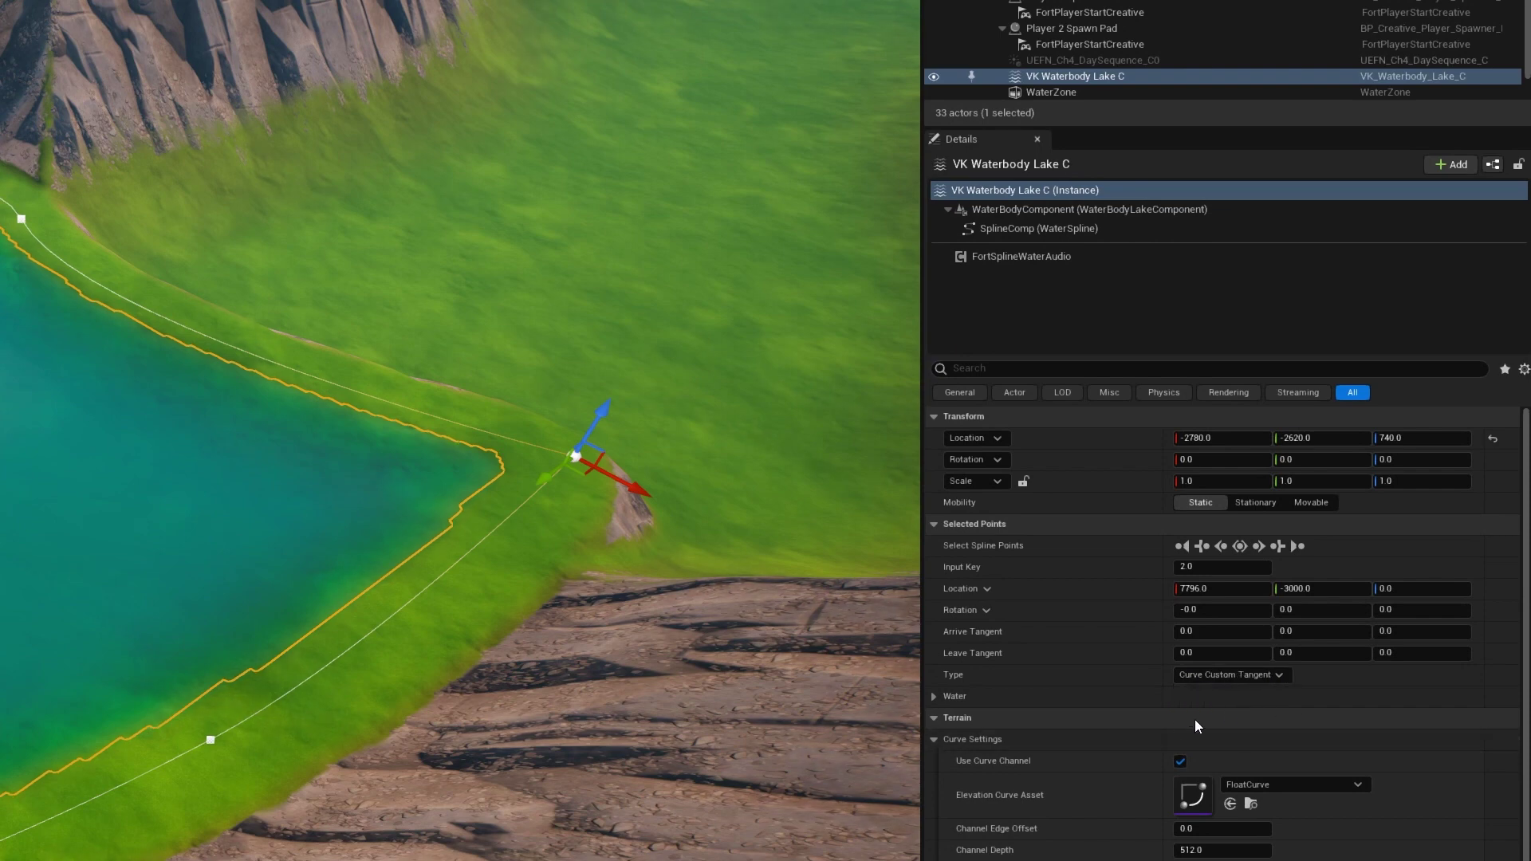
# - Set the tip spline point's type to Curve and pull its tangent handle across the water to reshape the curve
pyautogui.click(1238, 677)
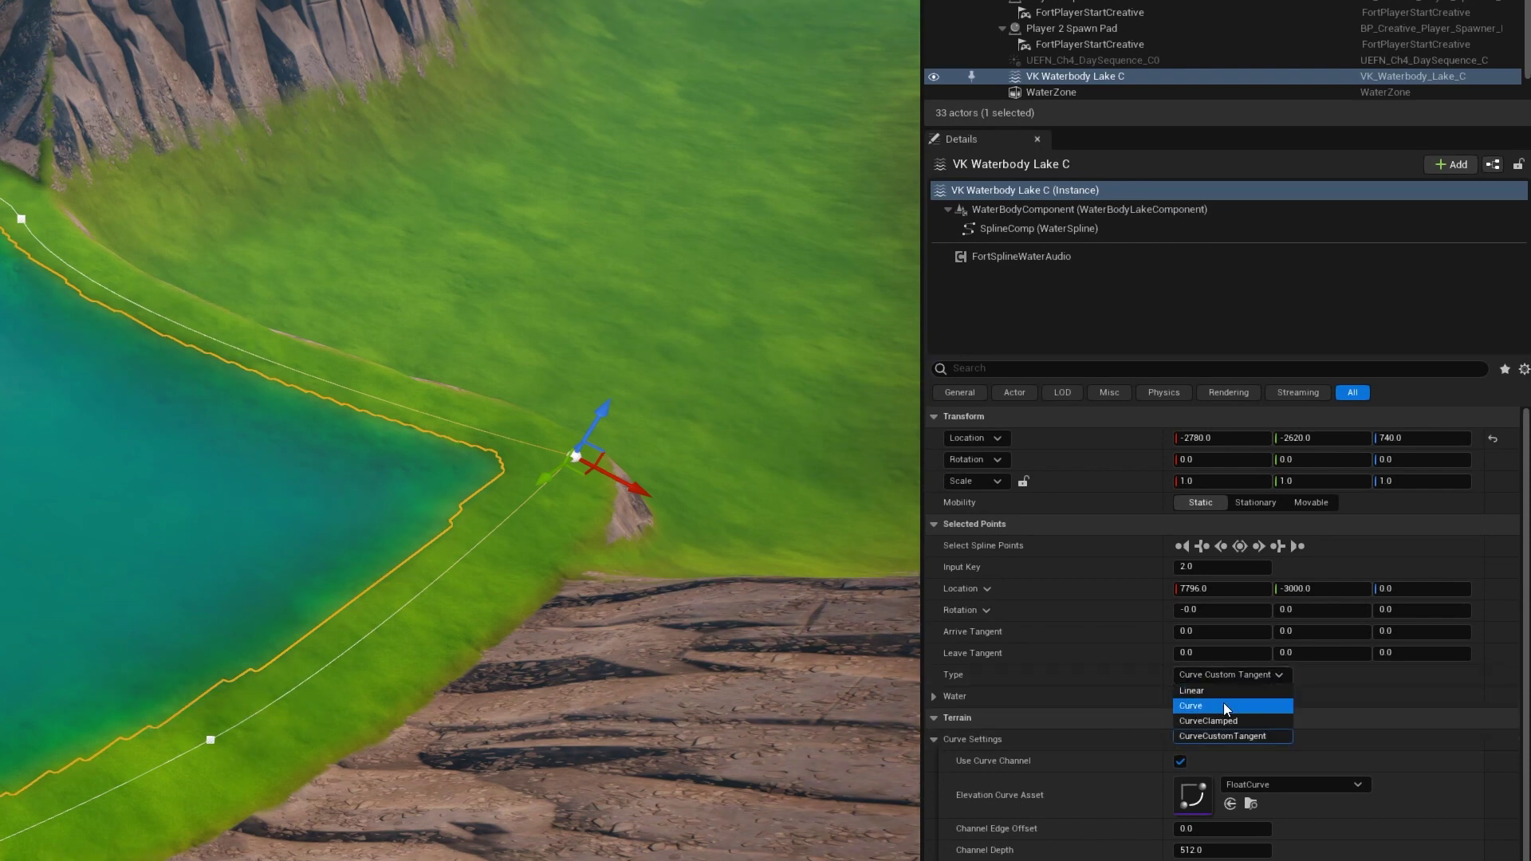
pyautogui.click(1224, 701)
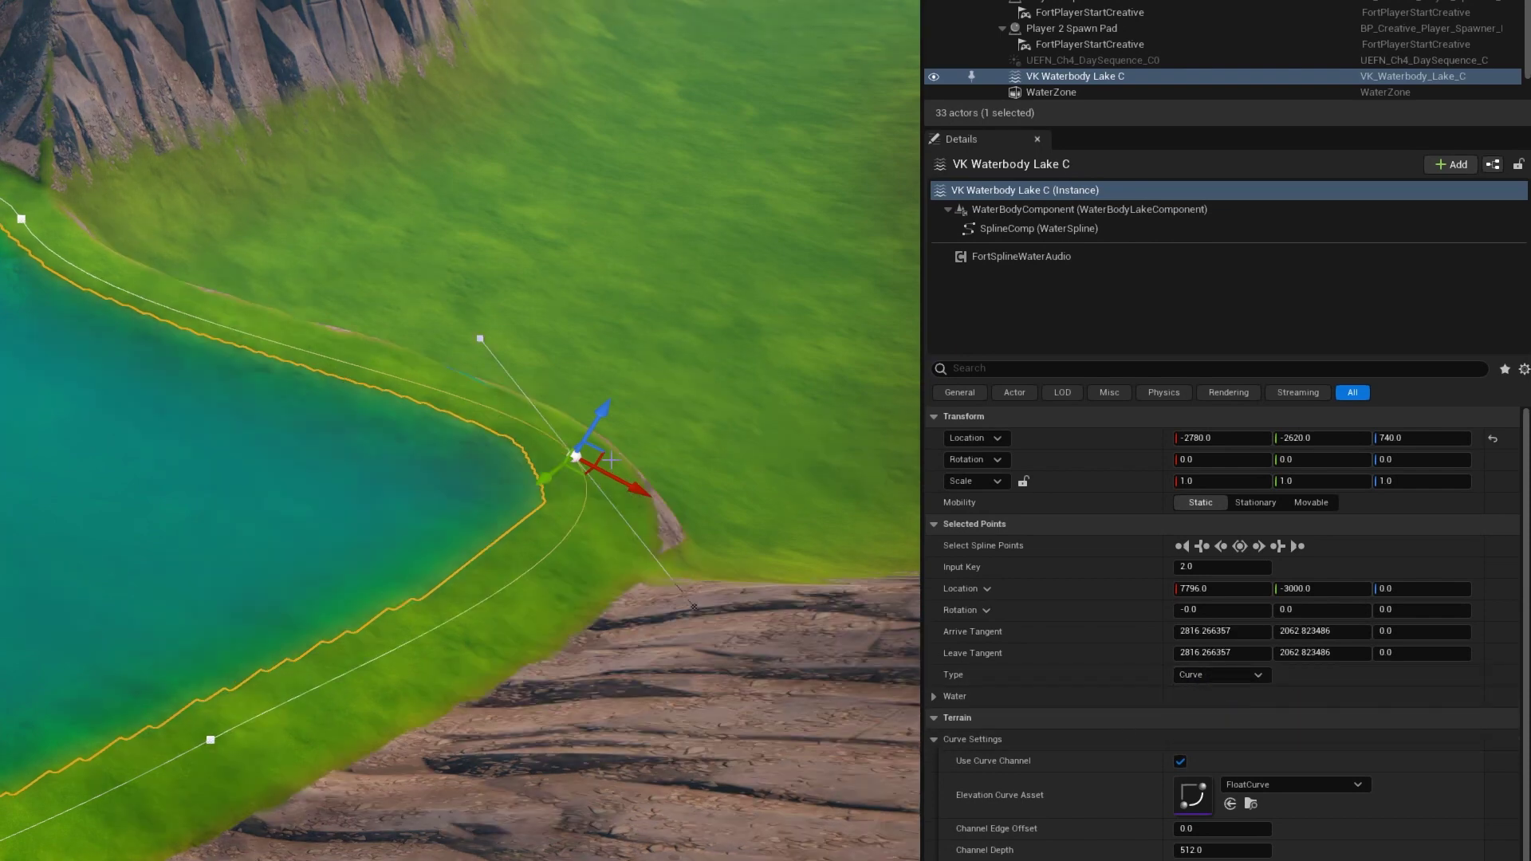
pyautogui.click(482, 335)
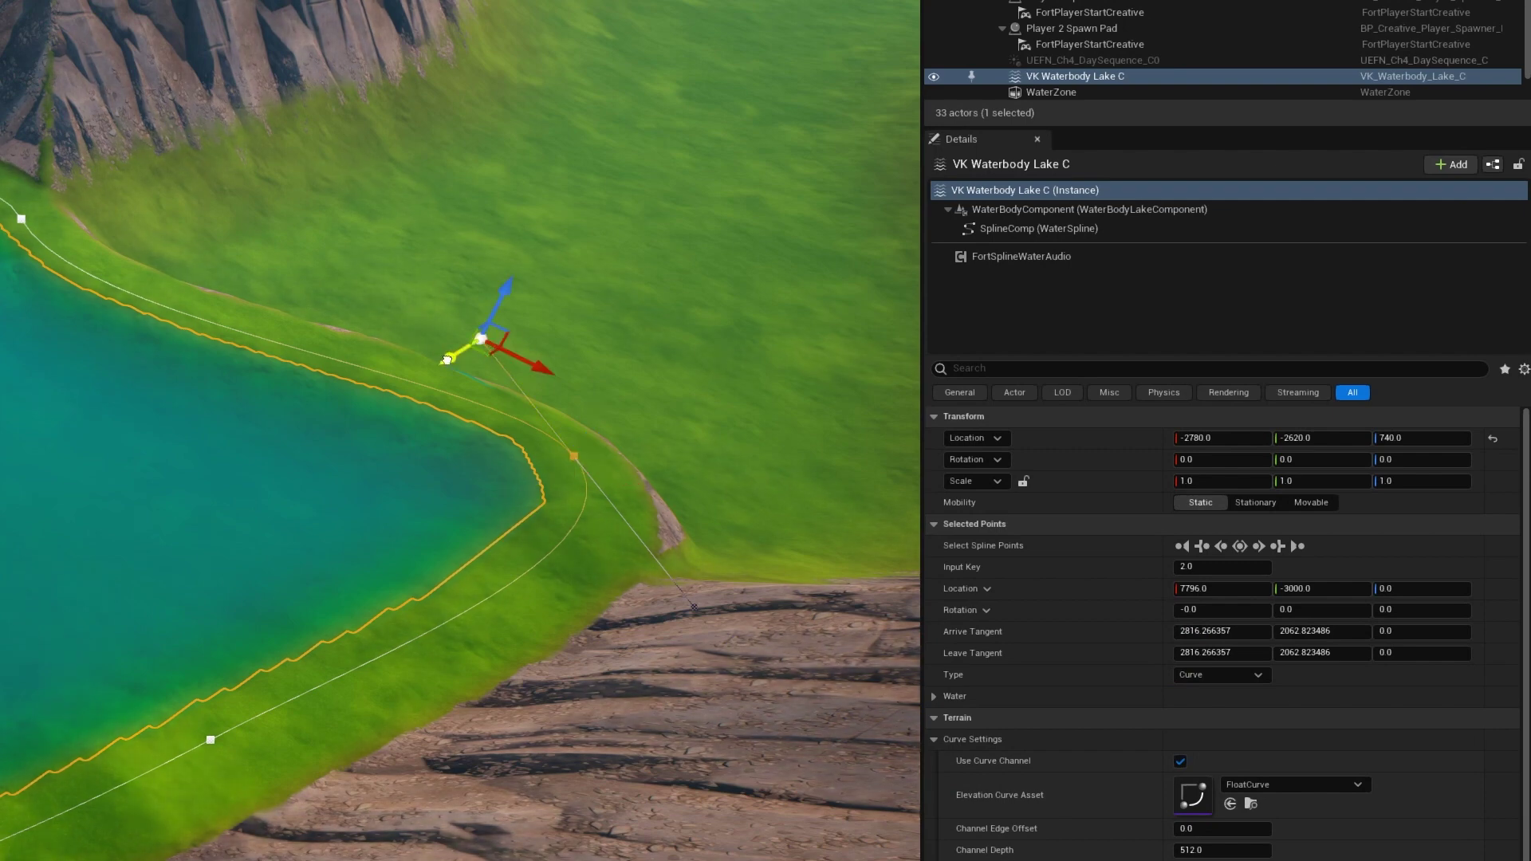
pyautogui.moveTo(448, 360); pyautogui.dragTo(151, 541)
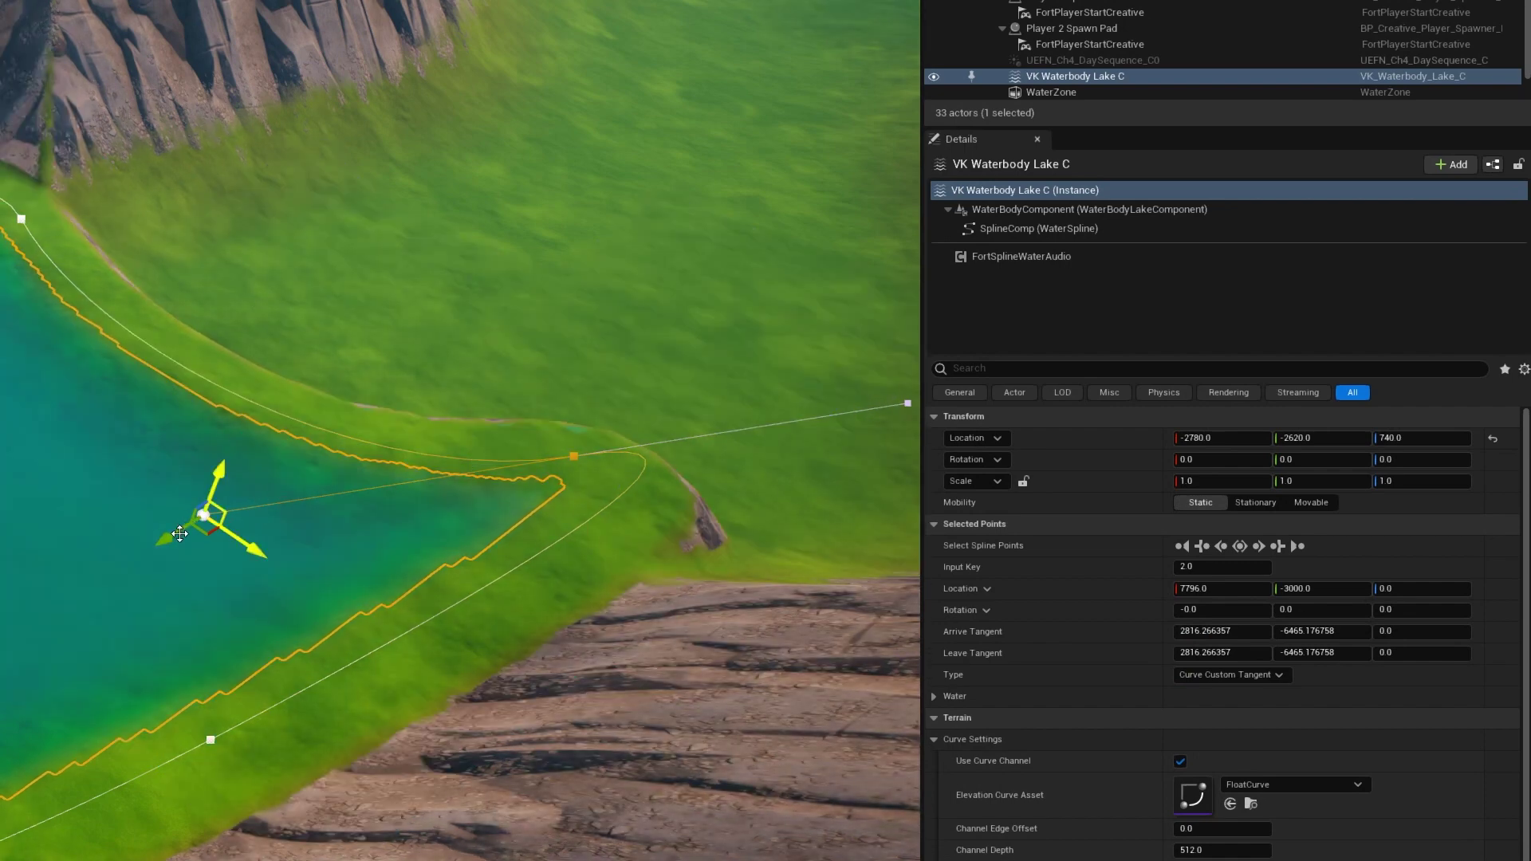
# - Pull the tip spline point's tangent handle farther across the water to lengthen the curve at the lake's pointed end
pyautogui.moveTo(149, 546); pyautogui.dragTo(42, 614)
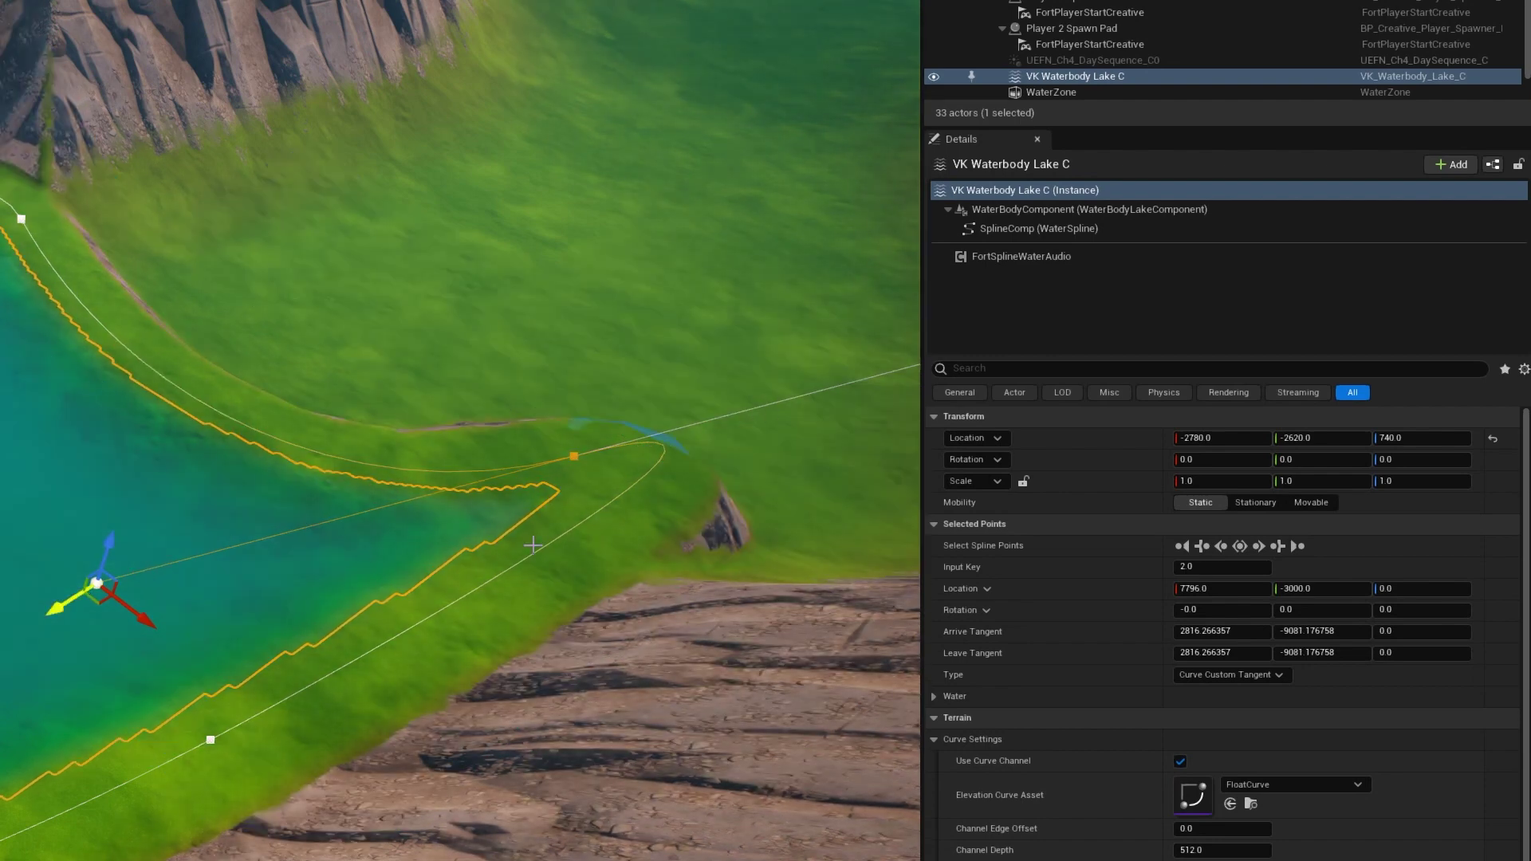
pyautogui.press('s')
pyautogui.moveTo(534, 524); pyautogui.dragTo(534, 524, button='right')
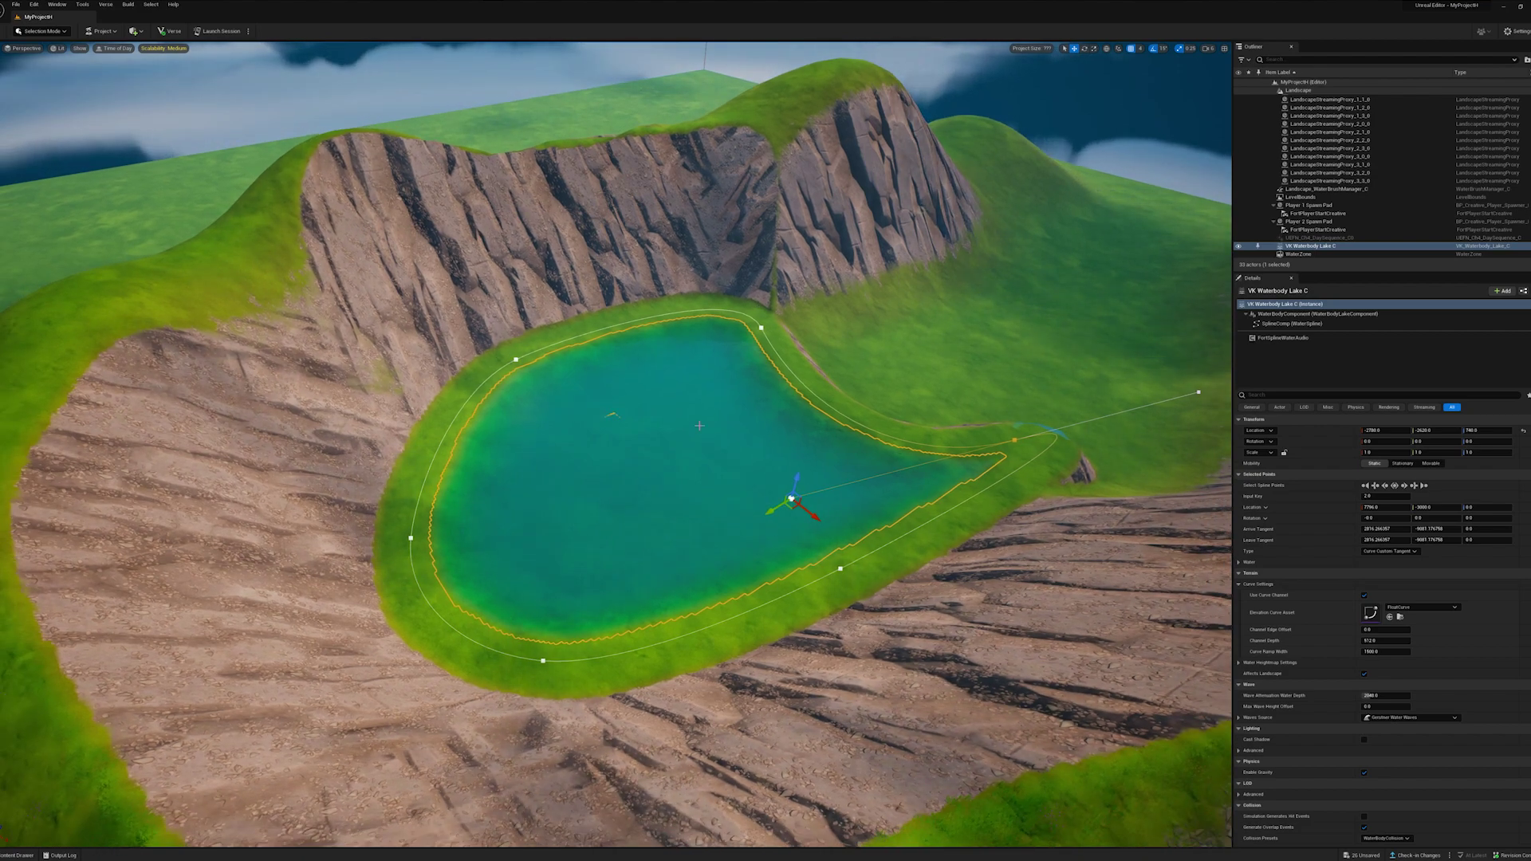
# - Switch to landscape sculpting and set the brush size to about 823 and the brush falloff to about 0.856
pyautogui.click(760, 257)
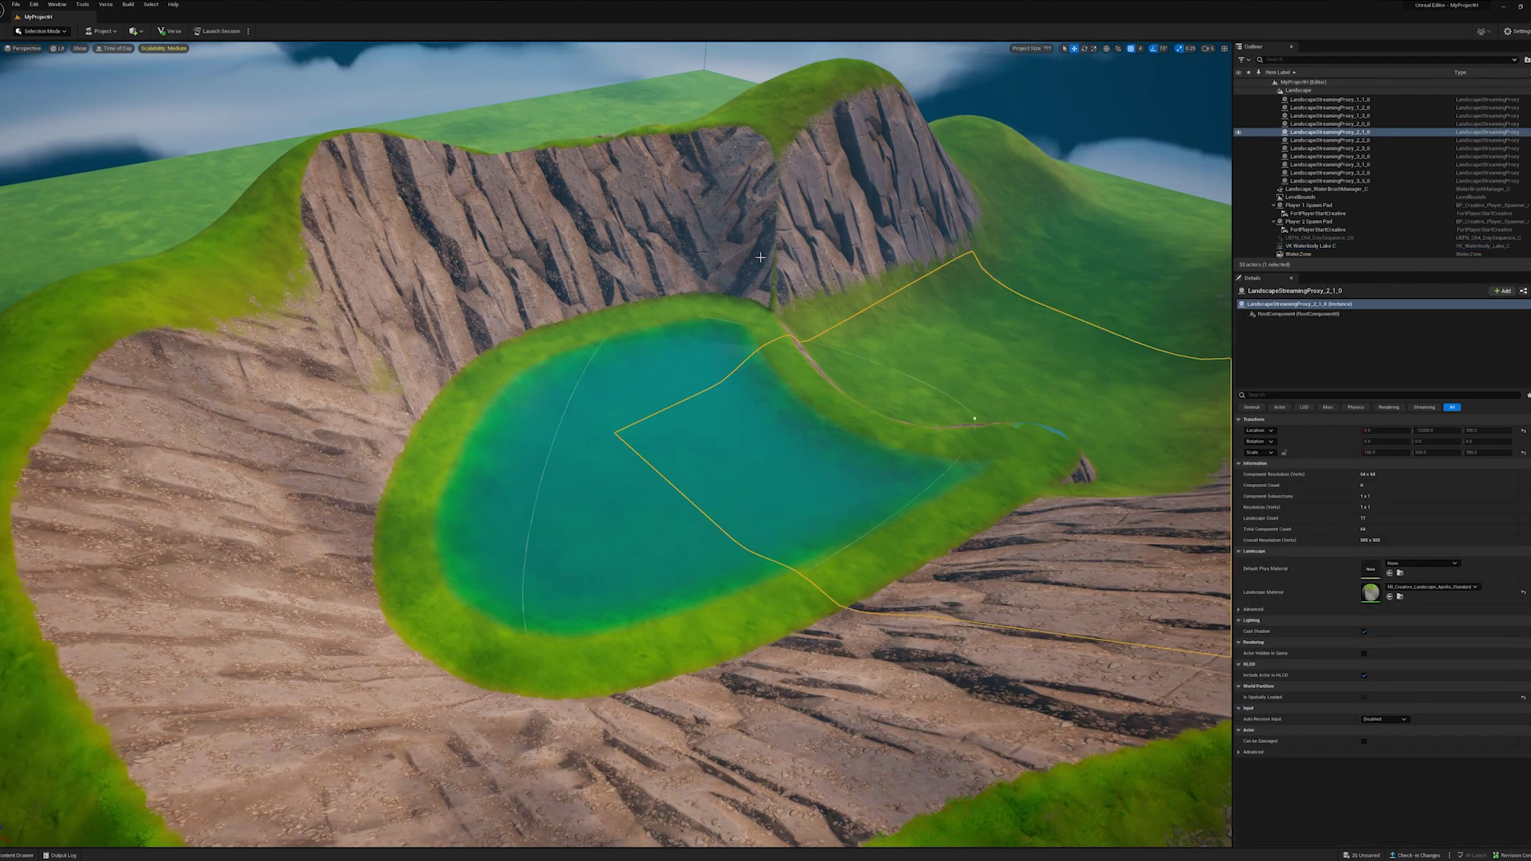
pyautogui.click(44, 31)
pyautogui.click(46, 53)
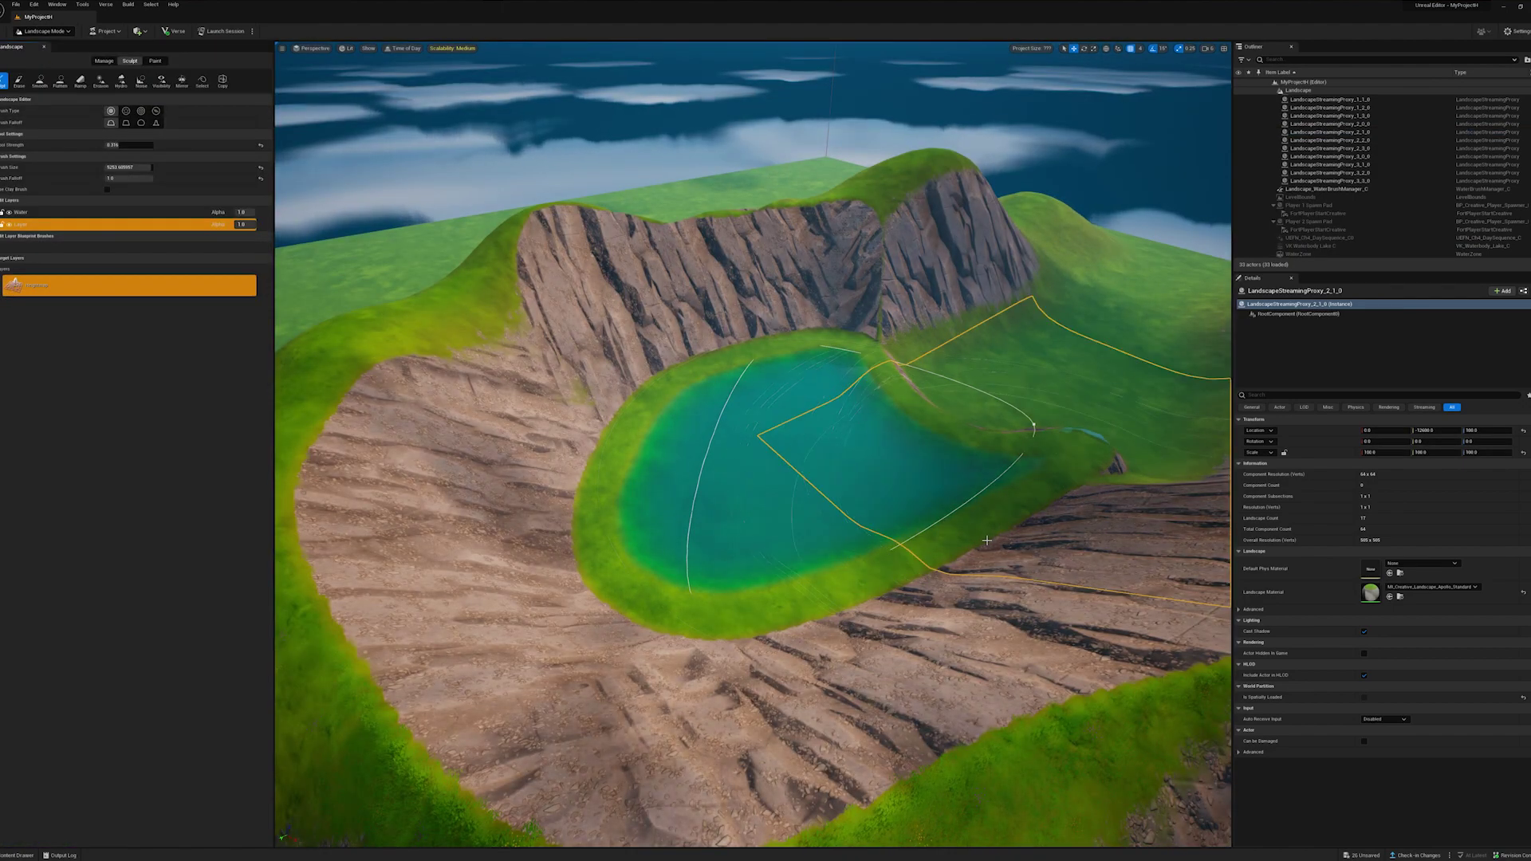
pyautogui.moveTo(1034, 426); pyautogui.dragTo(809, 496, button='right')
pyautogui.moveTo(1108, 579); pyautogui.dragTo(1057, 552, button='right')
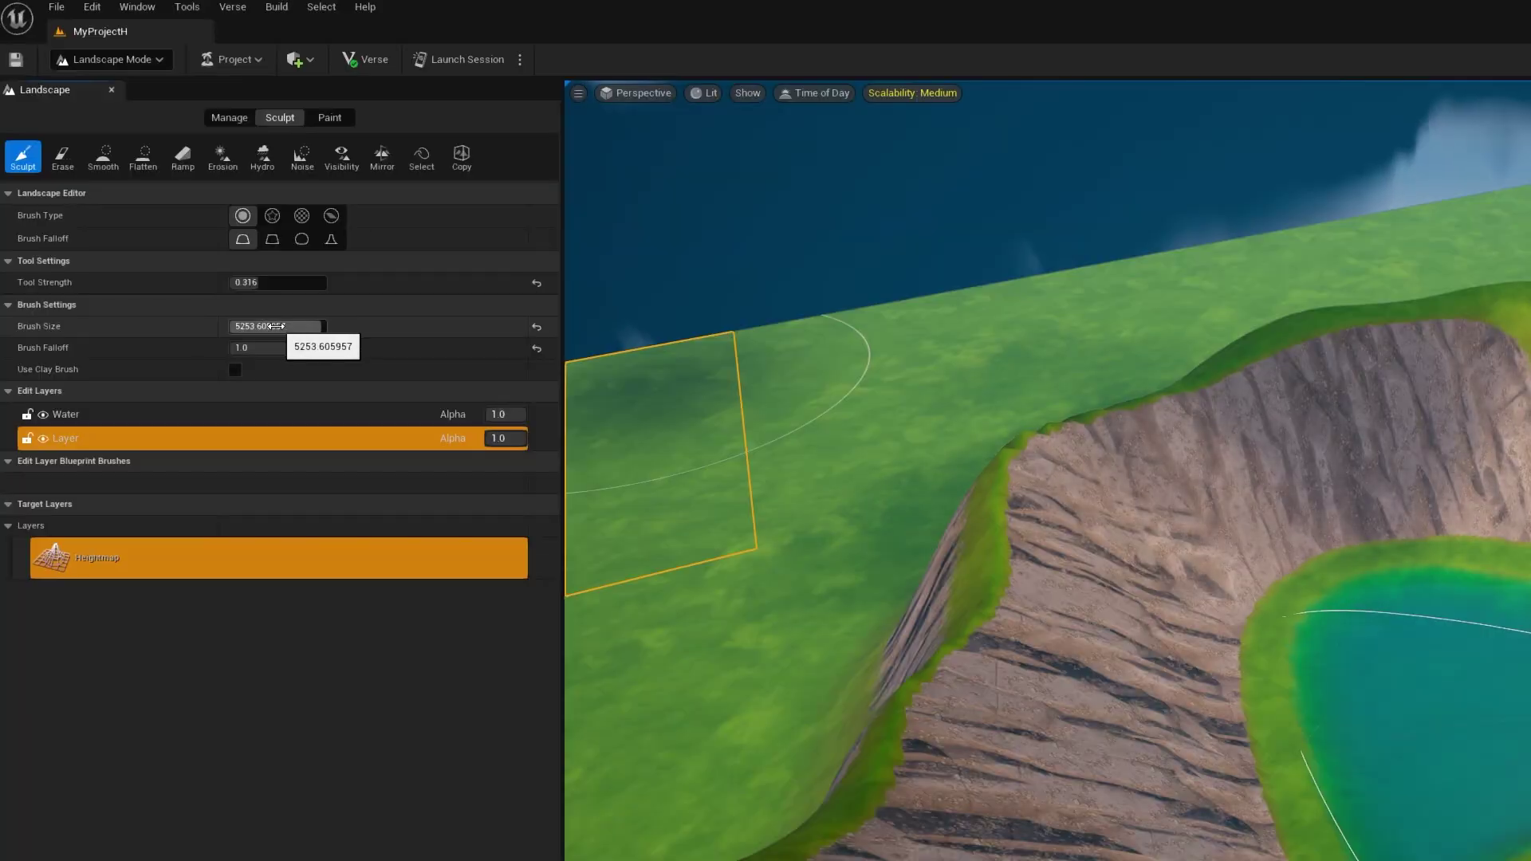
pyautogui.moveTo(126, 166); pyautogui.dragTo(105, 166)
pyautogui.moveTo(235, 327); pyautogui.dragTo(243, 327)
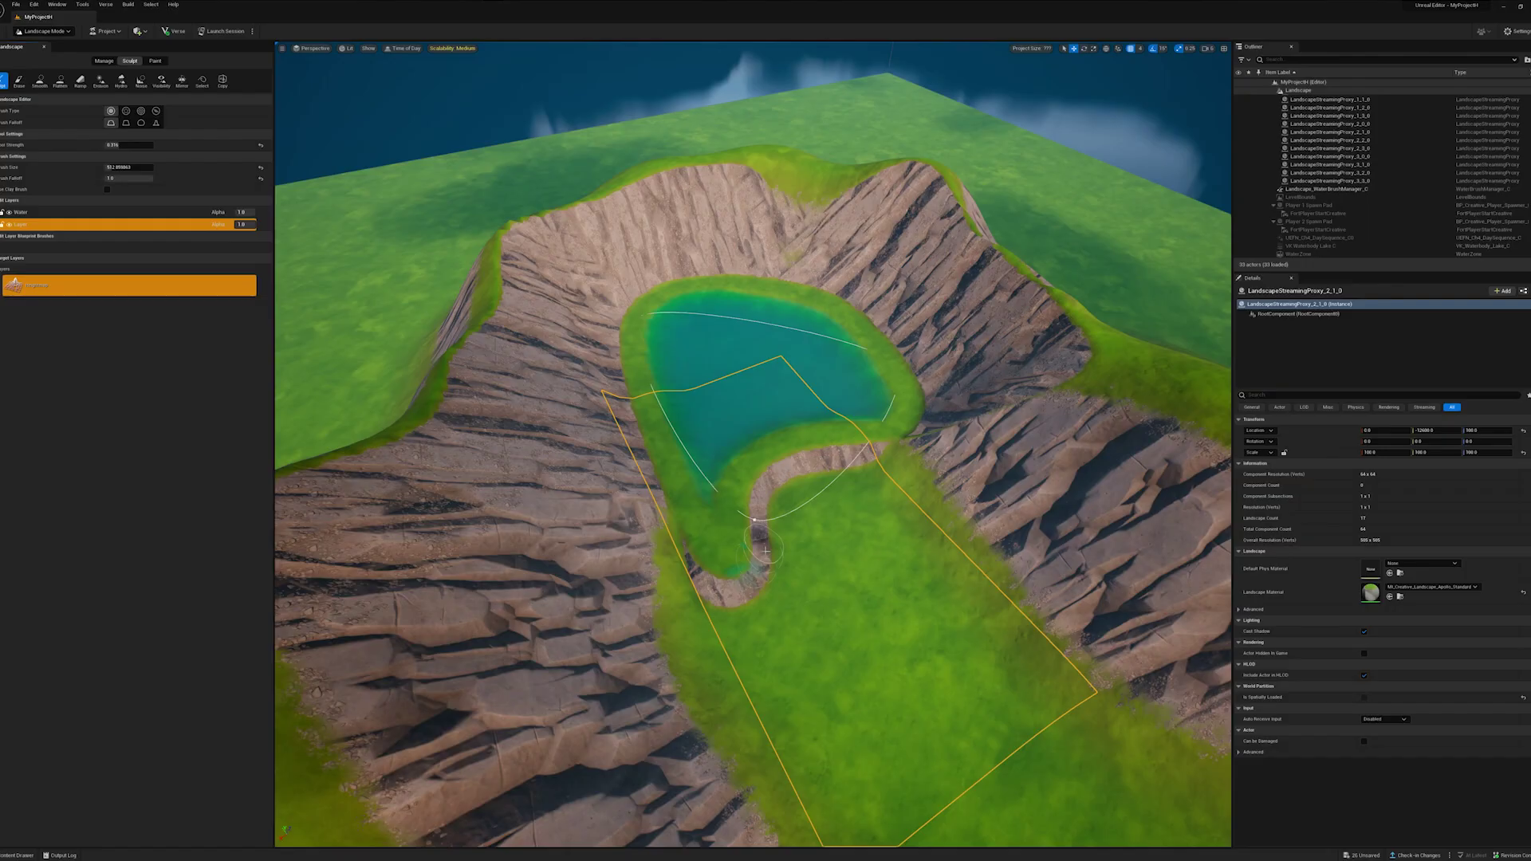
pyautogui.moveTo(766, 551); pyautogui.dragTo(739, 587)
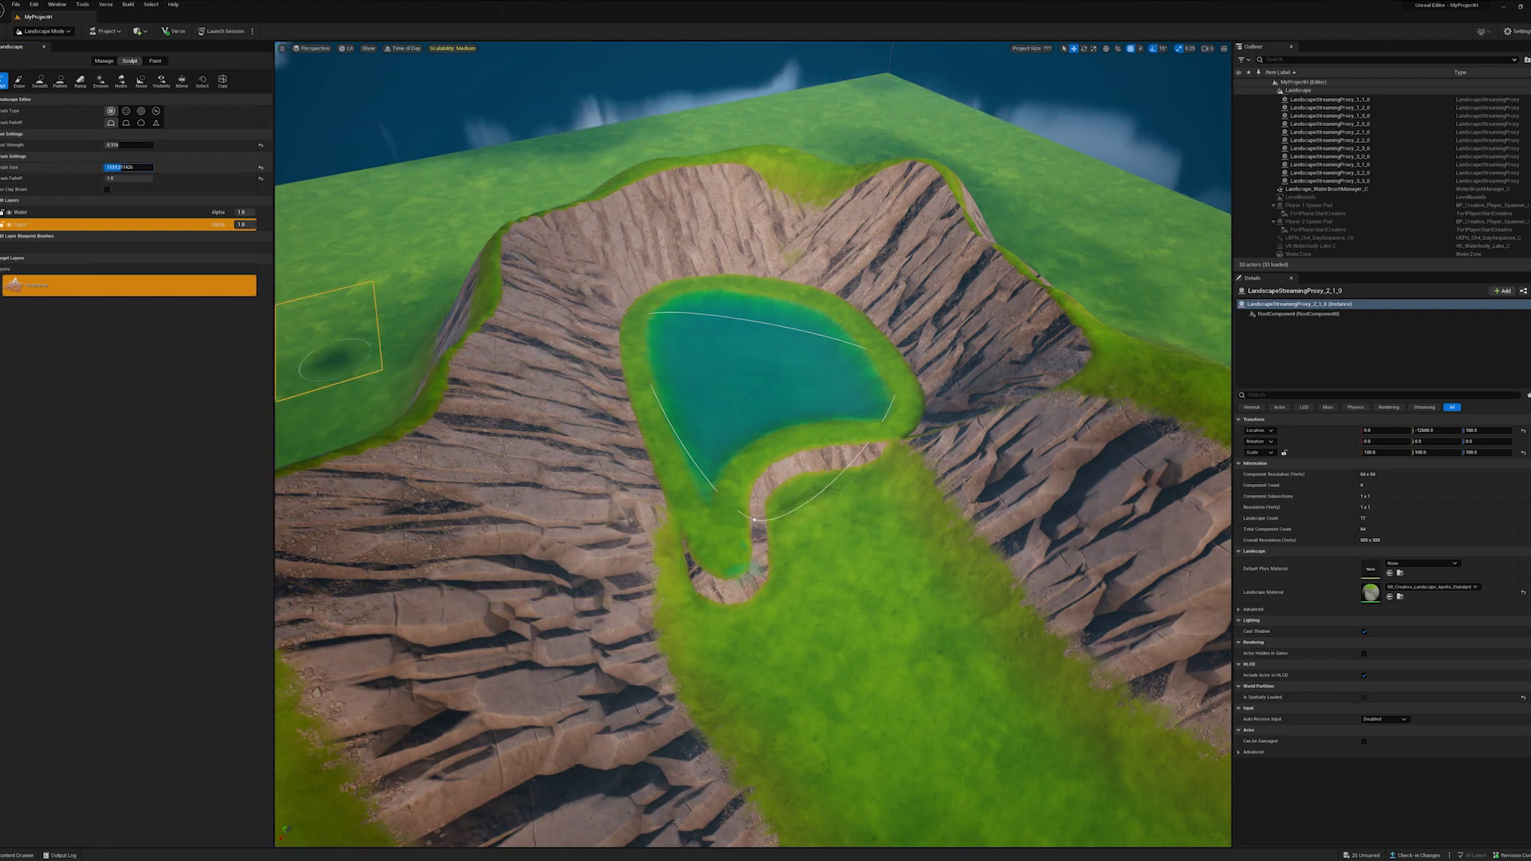
pyautogui.click(119, 178)
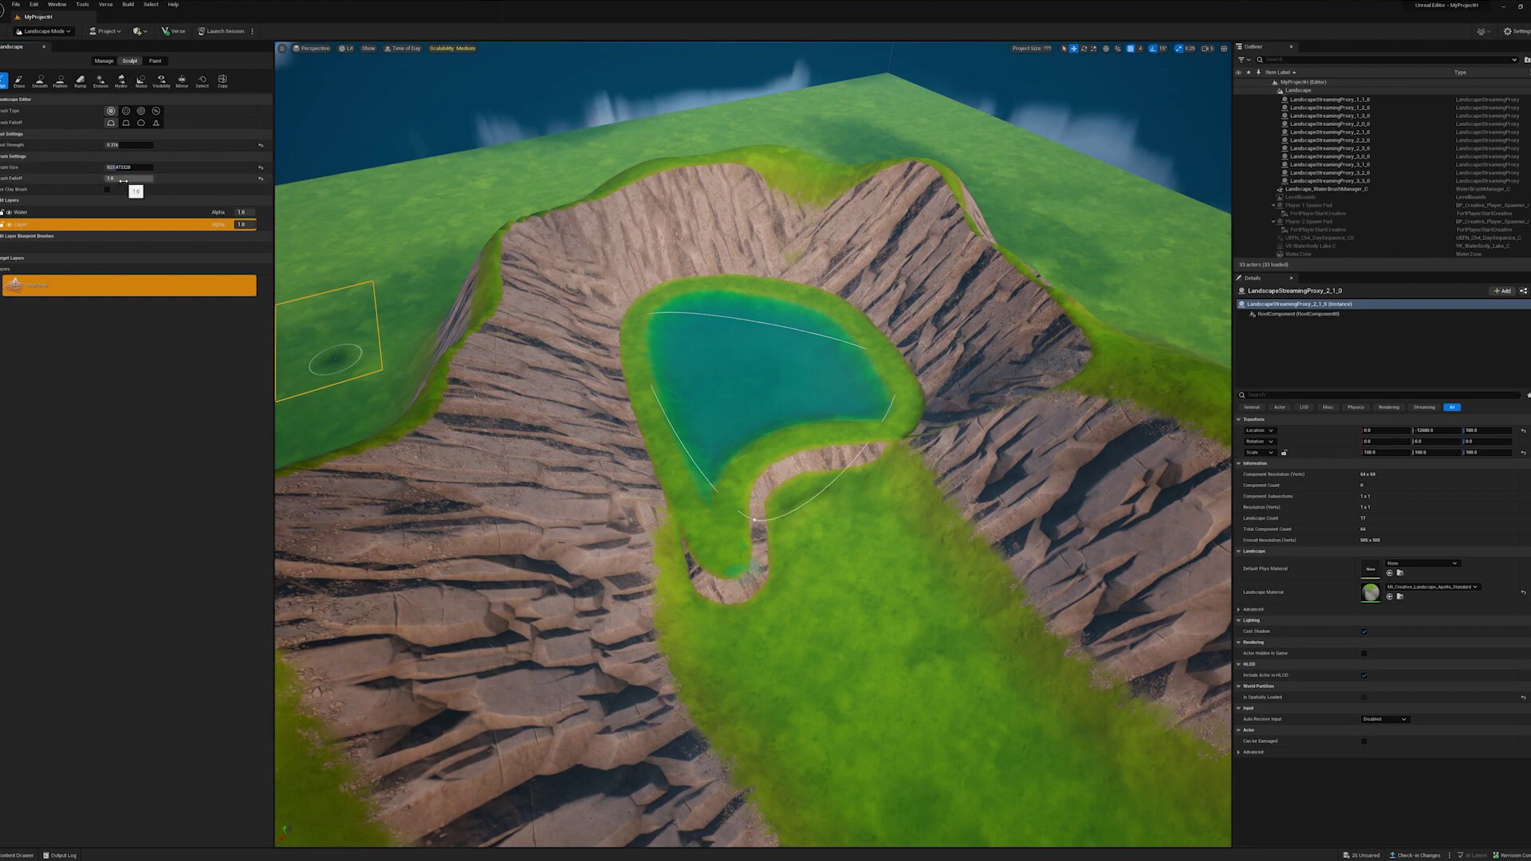
pyautogui.moveTo(146, 178); pyautogui.dragTo(147, 179)
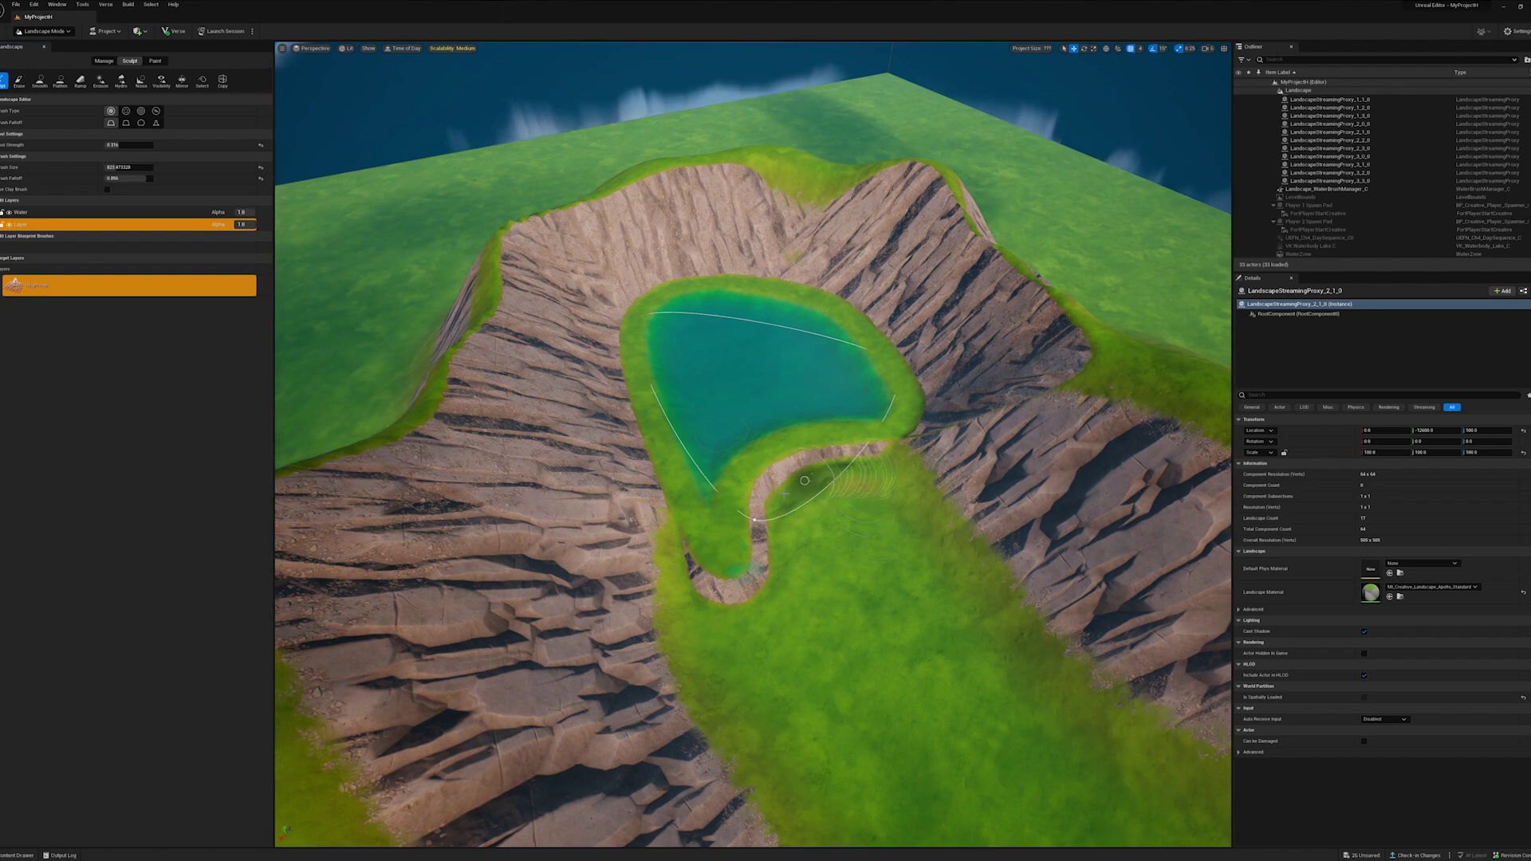
# - Sculpt a raised bank with a rocky edge along the lake's curved valley-side shore and around its narrow tip
pyautogui.moveTo(830, 474)
pyautogui.mouseDown()
pyautogui.moveTo(884, 457)
pyautogui.moveTo(821, 467)
pyautogui.mouseUp()
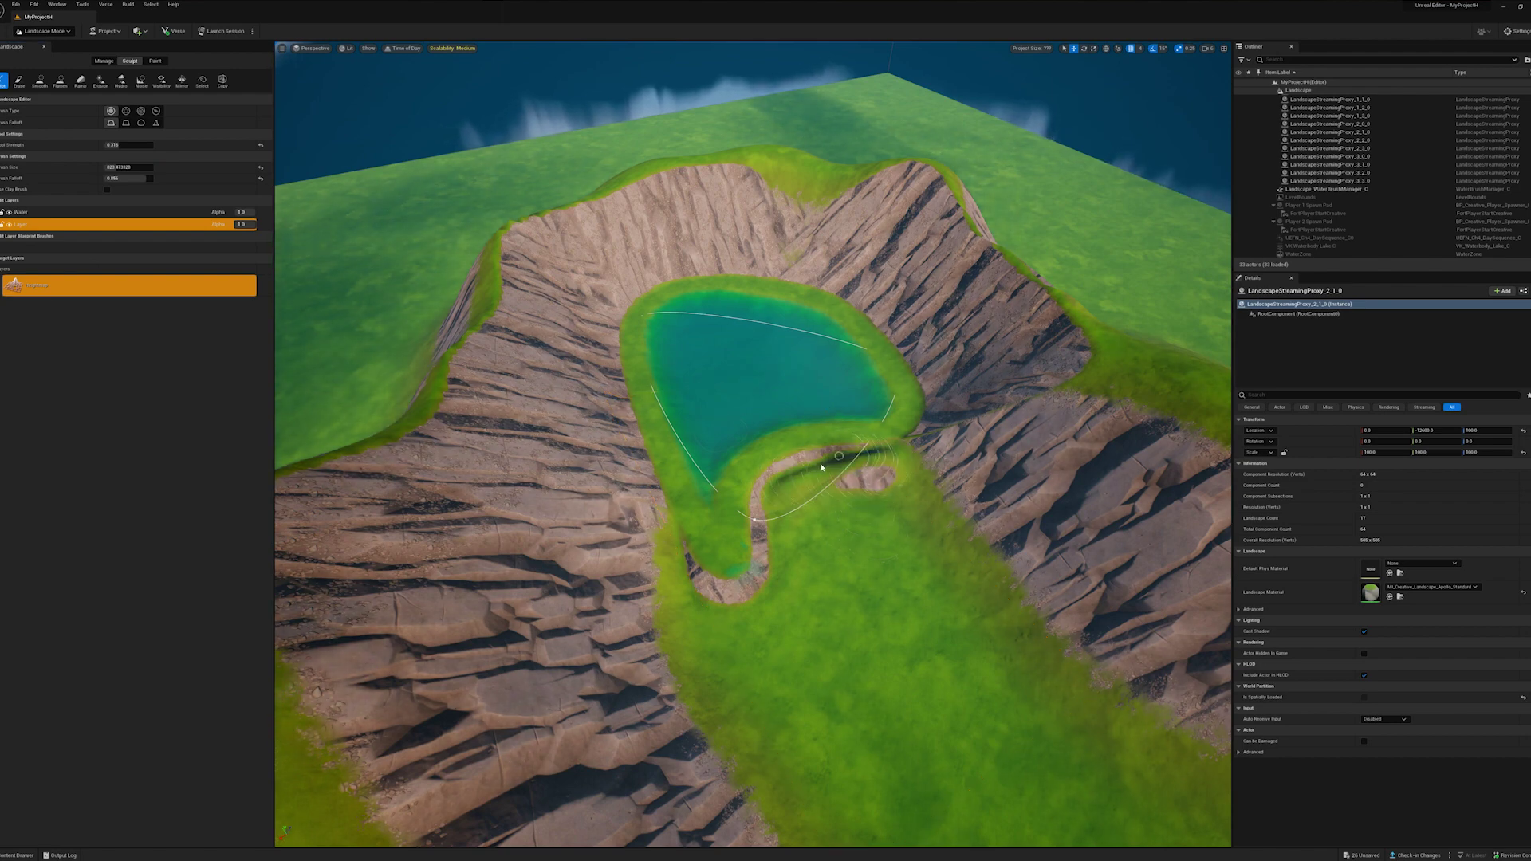
pyautogui.keyDown('shift'); pyautogui.moveTo(768, 547); pyautogui.dragTo(766, 583); pyautogui.keyUp('shift')
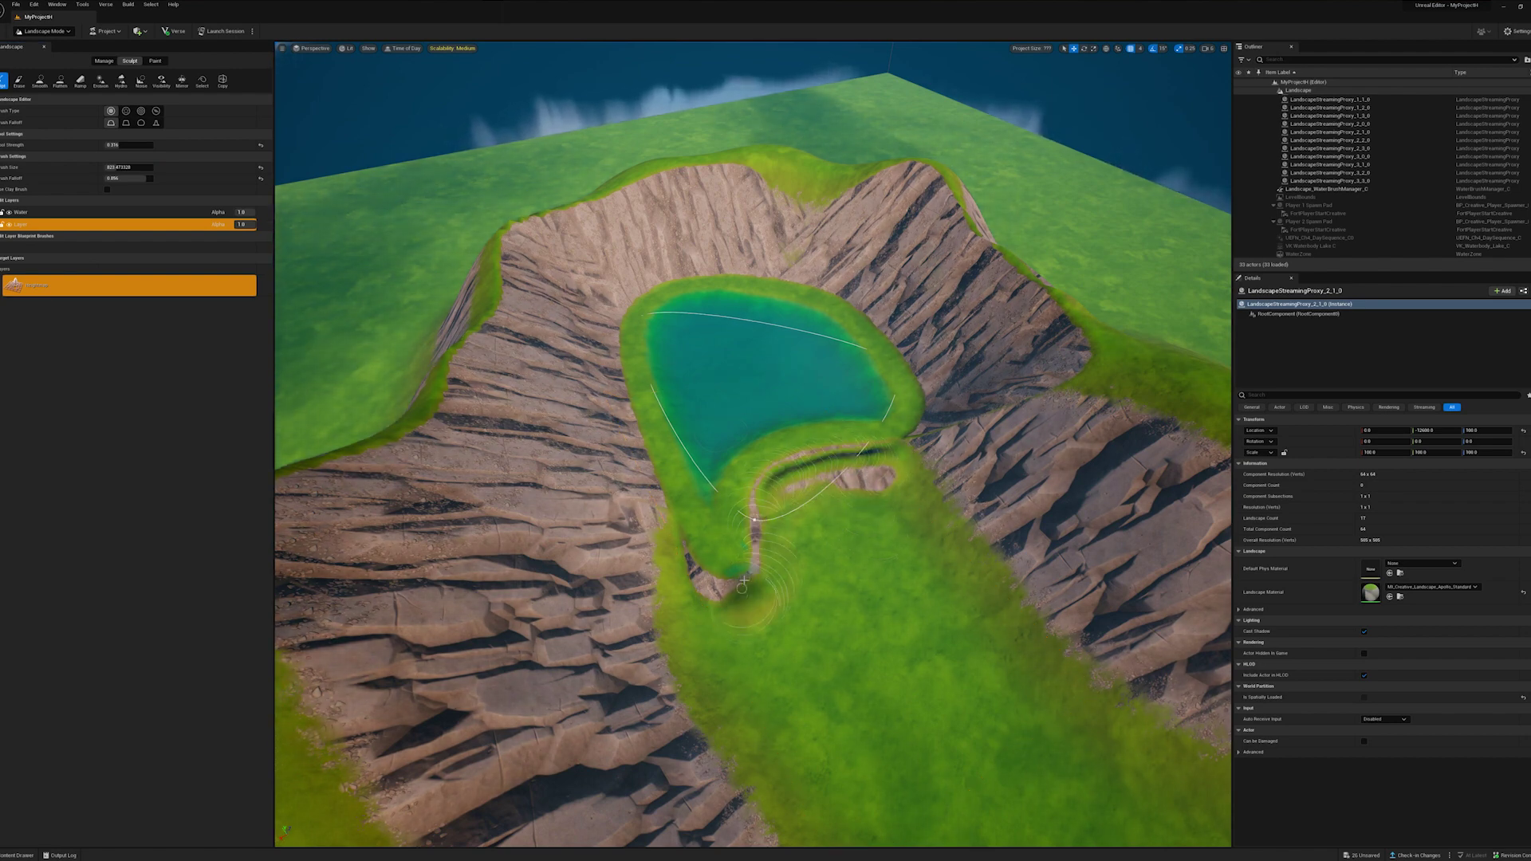
pyautogui.moveTo(762, 530)
pyautogui.mouseDown()
pyautogui.moveTo(719, 596)
pyautogui.moveTo(772, 501)
pyautogui.moveTo(875, 447)
pyautogui.mouseUp()
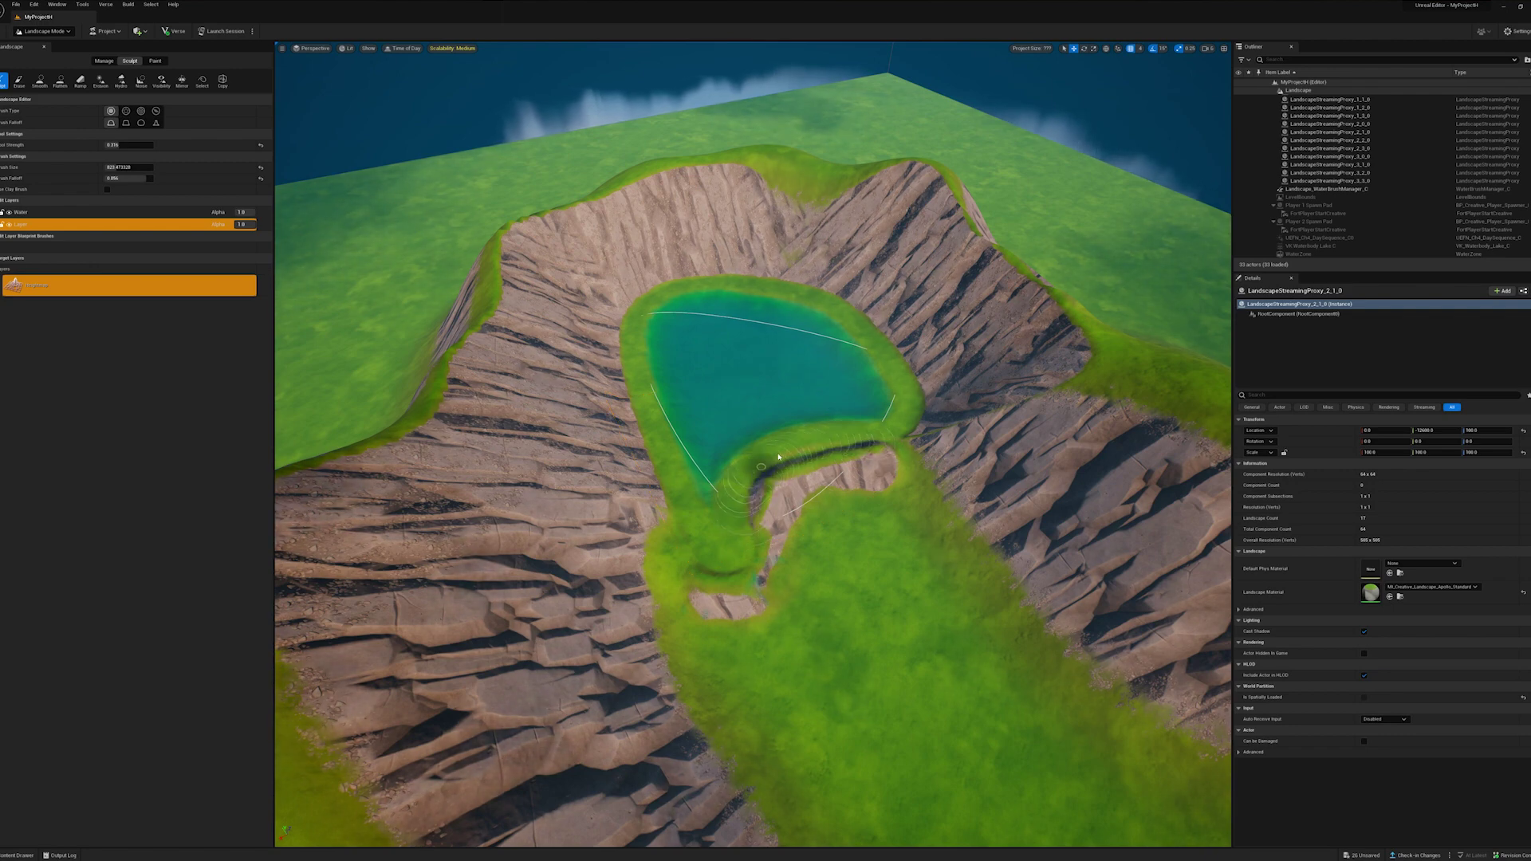
pyautogui.moveTo(893, 437)
pyautogui.mouseDown()
pyautogui.moveTo(923, 477)
pyautogui.moveTo(797, 515)
pyautogui.moveTo(757, 587)
pyautogui.moveTo(702, 610)
pyautogui.moveTo(661, 572)
pyautogui.moveTo(708, 615)
pyautogui.moveTo(678, 602)
pyautogui.moveTo(656, 560)
pyautogui.moveTo(675, 606)
pyautogui.mouseUp()
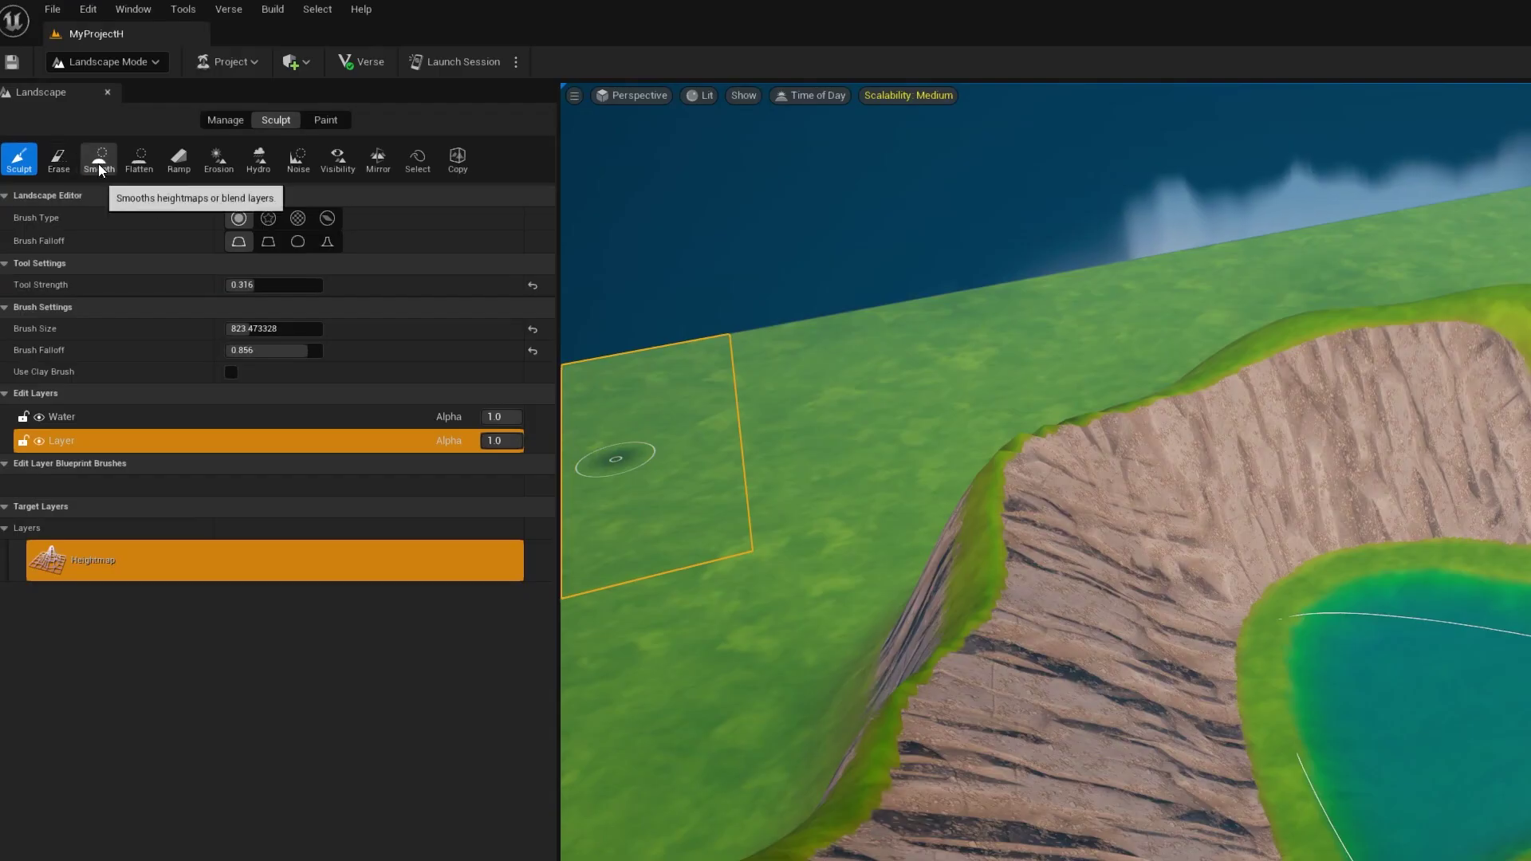
# - Smooth the terrain at the lake's narrow tip into a grassy ramp running down toward the valley floor
pyautogui.click(38, 80)
pyautogui.click(58, 80)
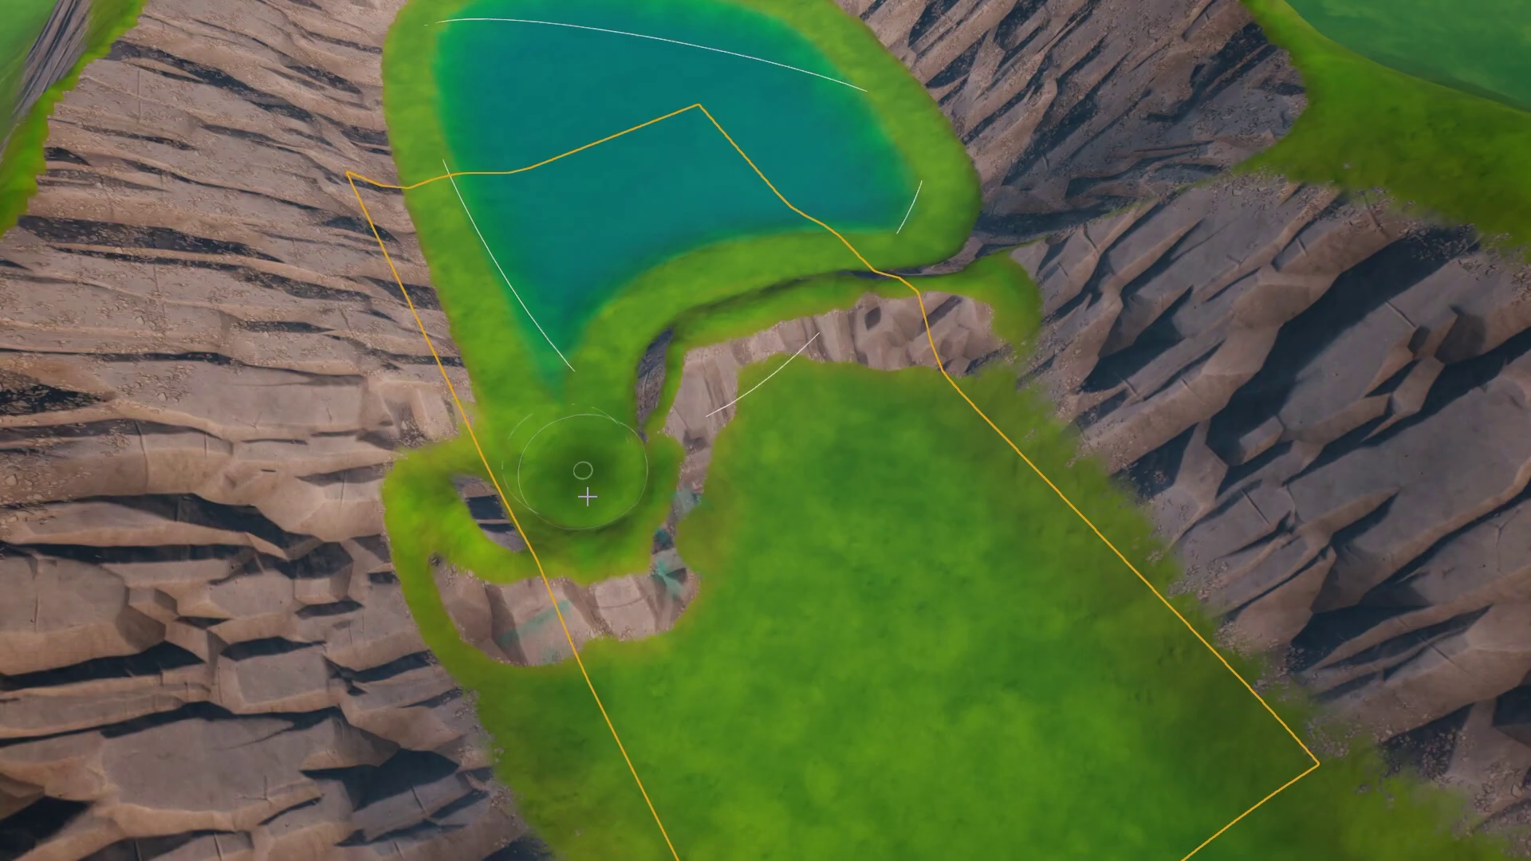
pyautogui.moveTo(587, 496)
pyautogui.mouseDown()
pyautogui.moveTo(638, 580)
pyautogui.moveTo(603, 519)
pyautogui.moveTo(604, 548)
pyautogui.moveTo(598, 537)
pyautogui.moveTo(567, 437)
pyautogui.moveTo(640, 679)
pyautogui.mouseUp()
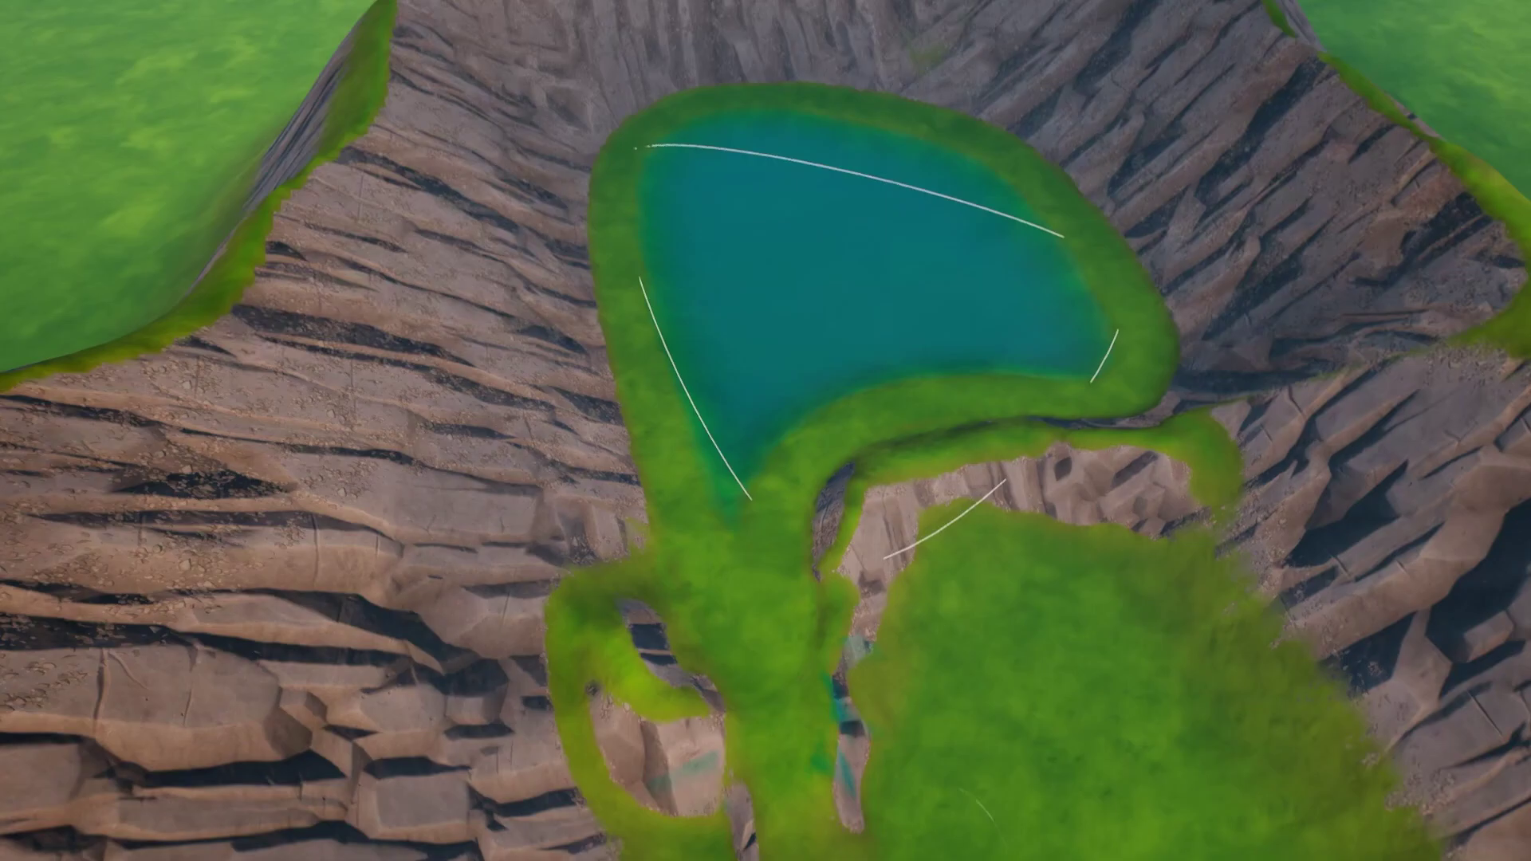
# - Examine the sculpted bank, the grassy ramp and the lake from high above and from the valley floor
pyautogui.moveTo(886, 672); pyautogui.dragTo(887, 517, button='right')
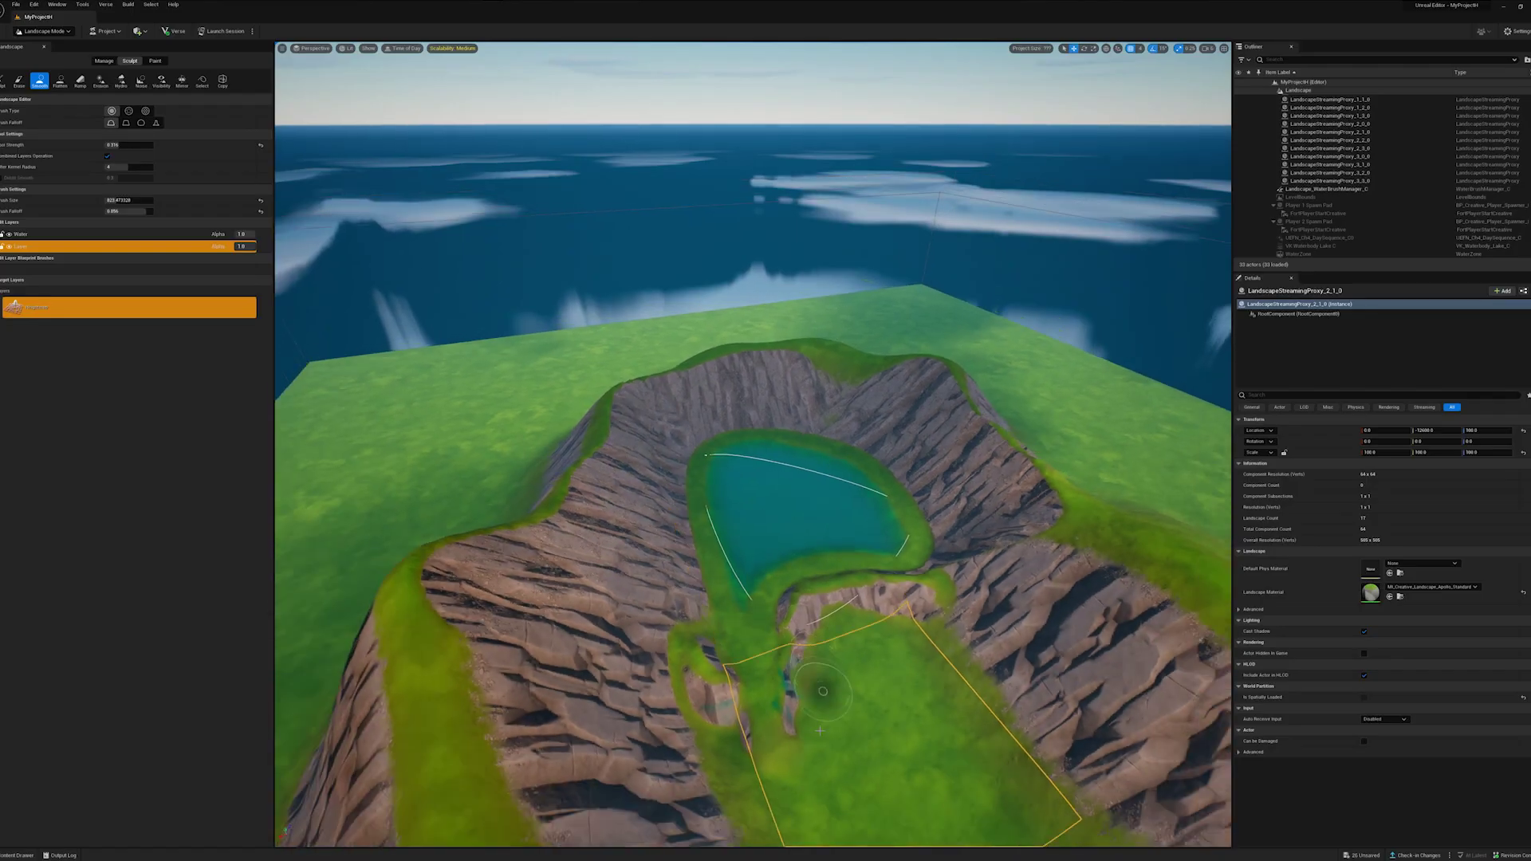
pyautogui.scroll(3, 754, 446)
pyautogui.scroll(8, 860, 648)
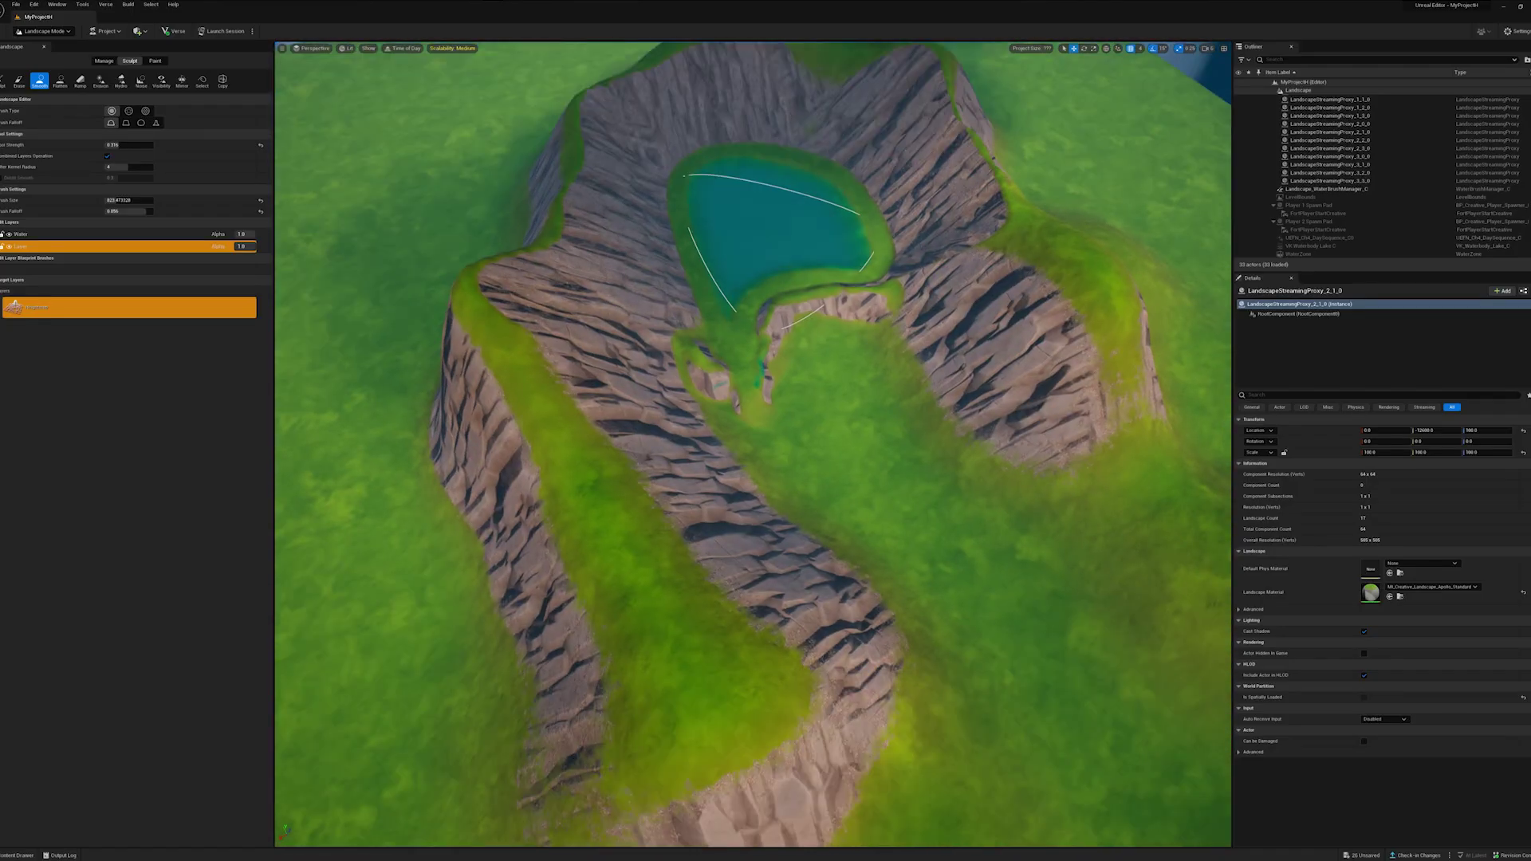
pyautogui.scroll(5, 861, 649)
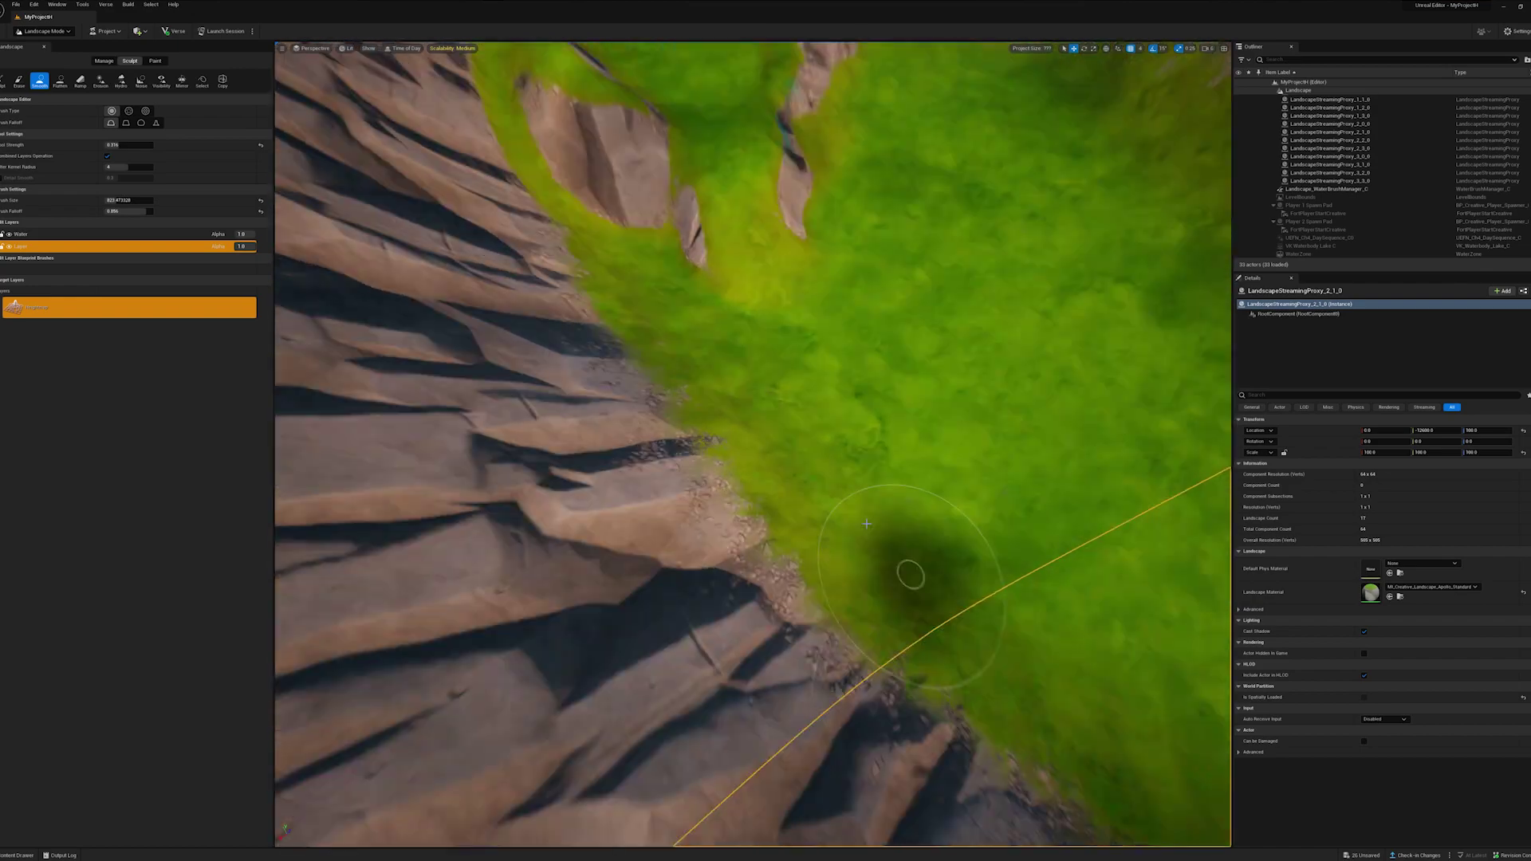
pyautogui.moveTo(865, 431); pyautogui.dragTo(865, 287, button='right')
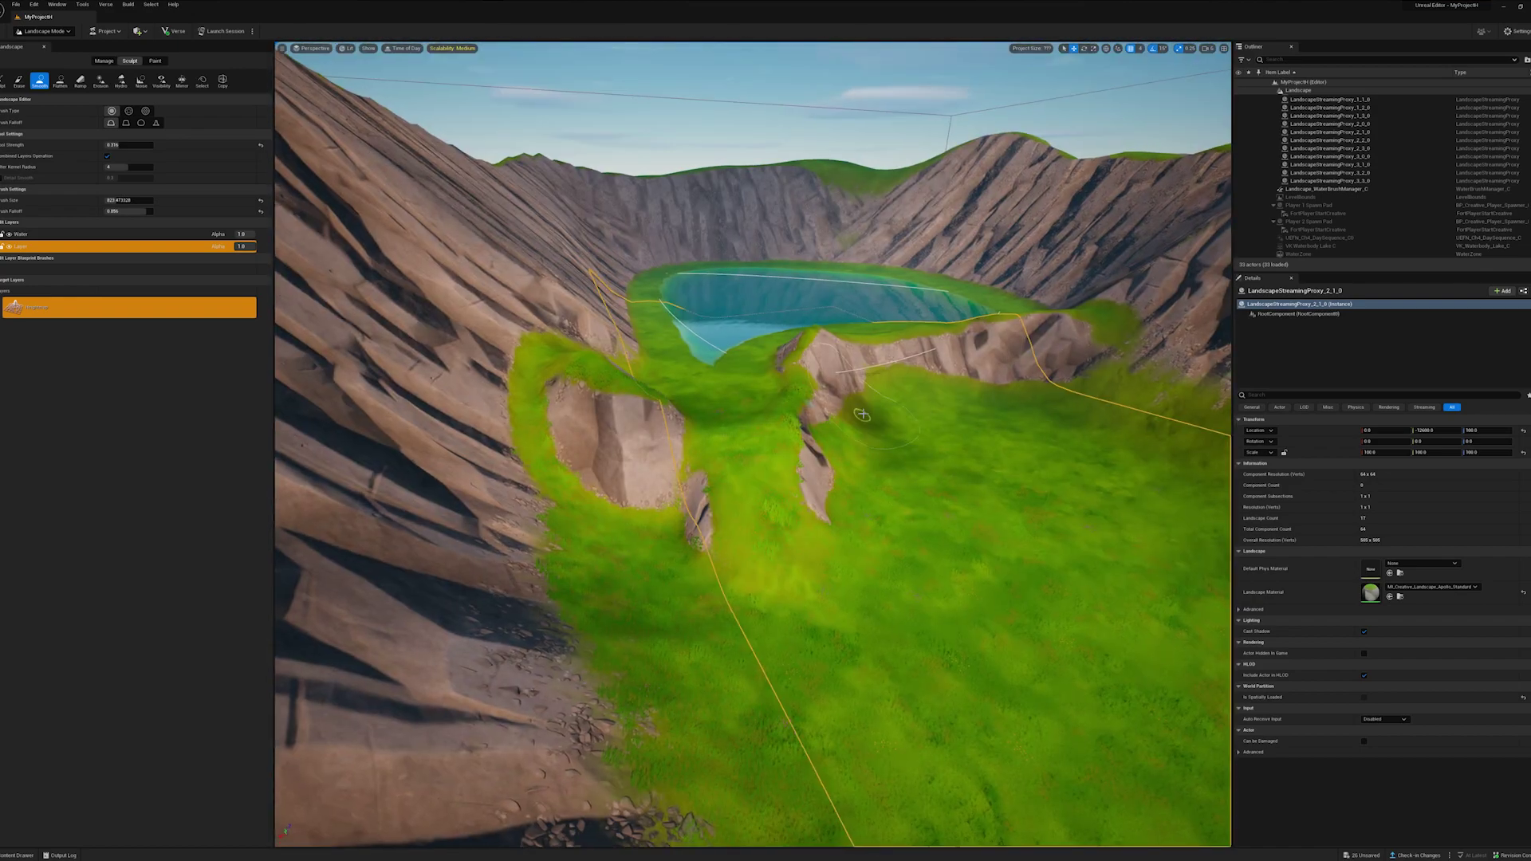
pyautogui.scroll(4, 870, 421)
pyautogui.scroll(-1, 869, 414)
pyautogui.scroll(-7, 867, 410)
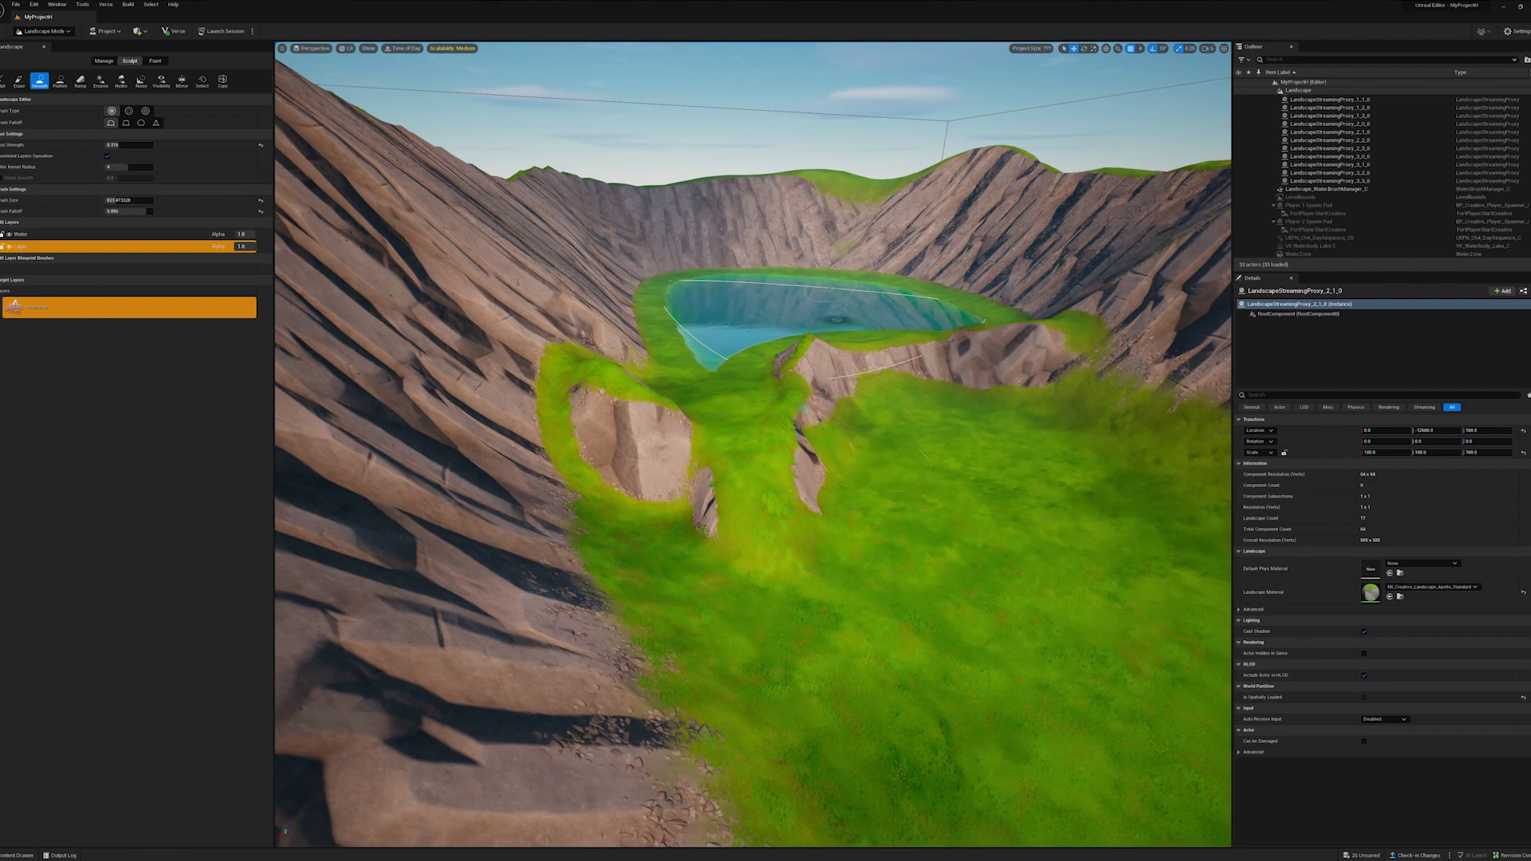
pyautogui.scroll(2, 870, 479)
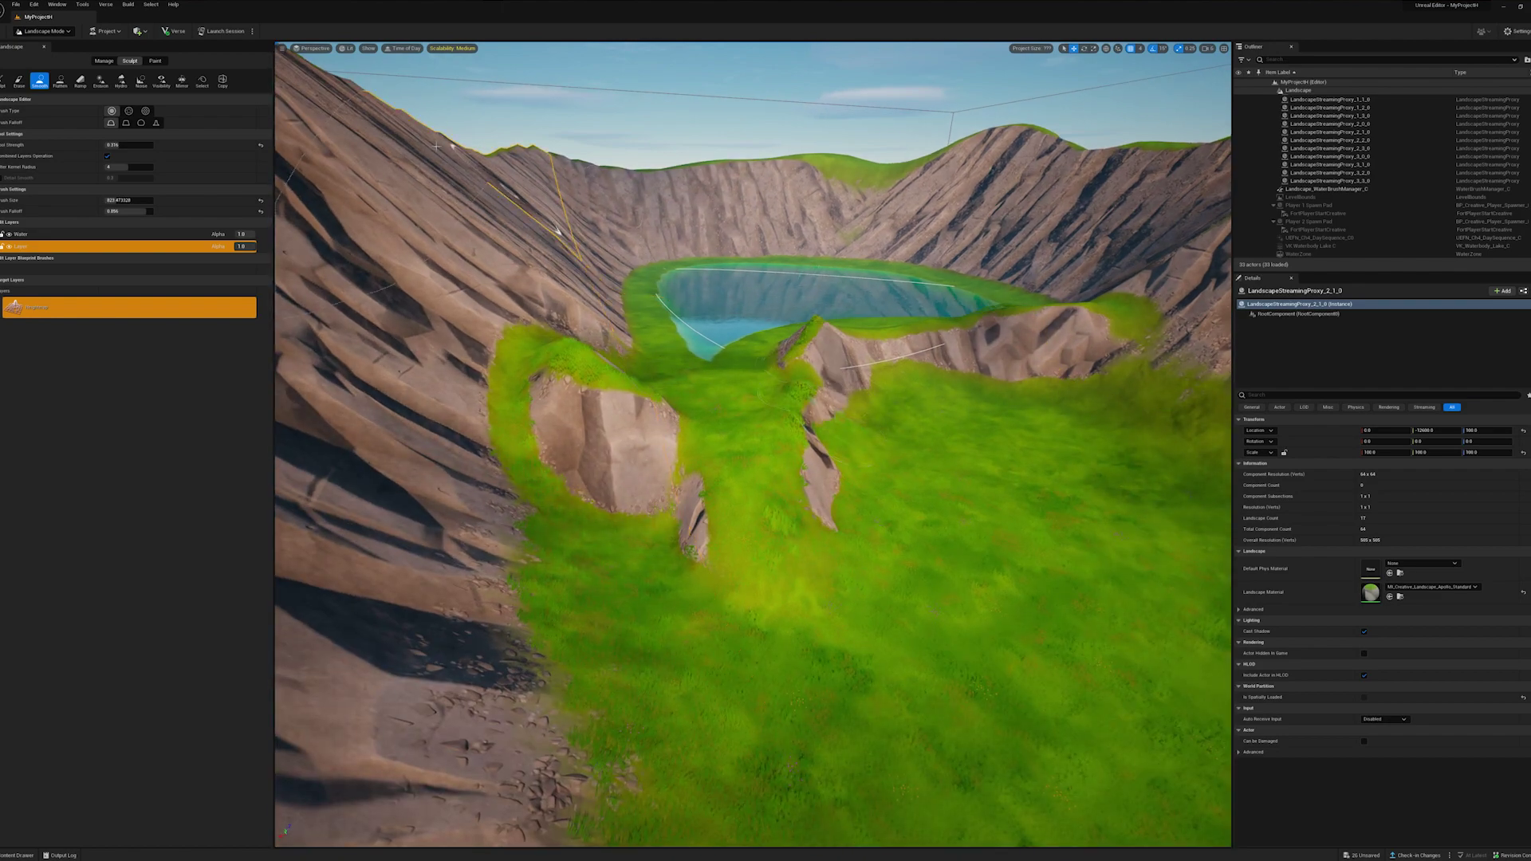
# - Change the previewed time of day to 19.75 for evening light and to an early-morning hour, viewing the lake in each
pyautogui.click(398, 48)
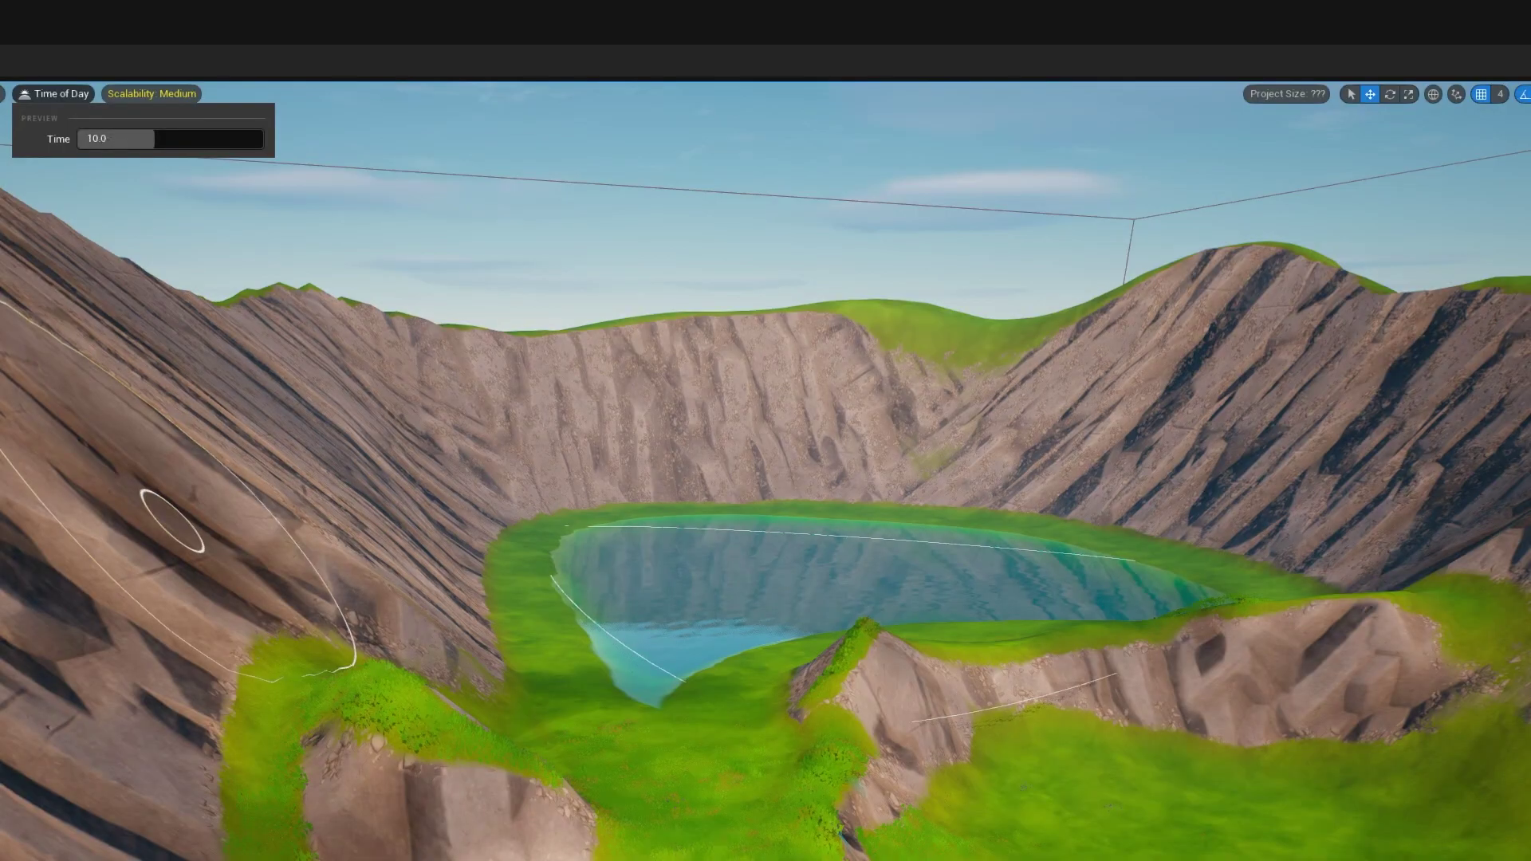
pyautogui.moveTo(154, 139); pyautogui.dragTo(233, 139)
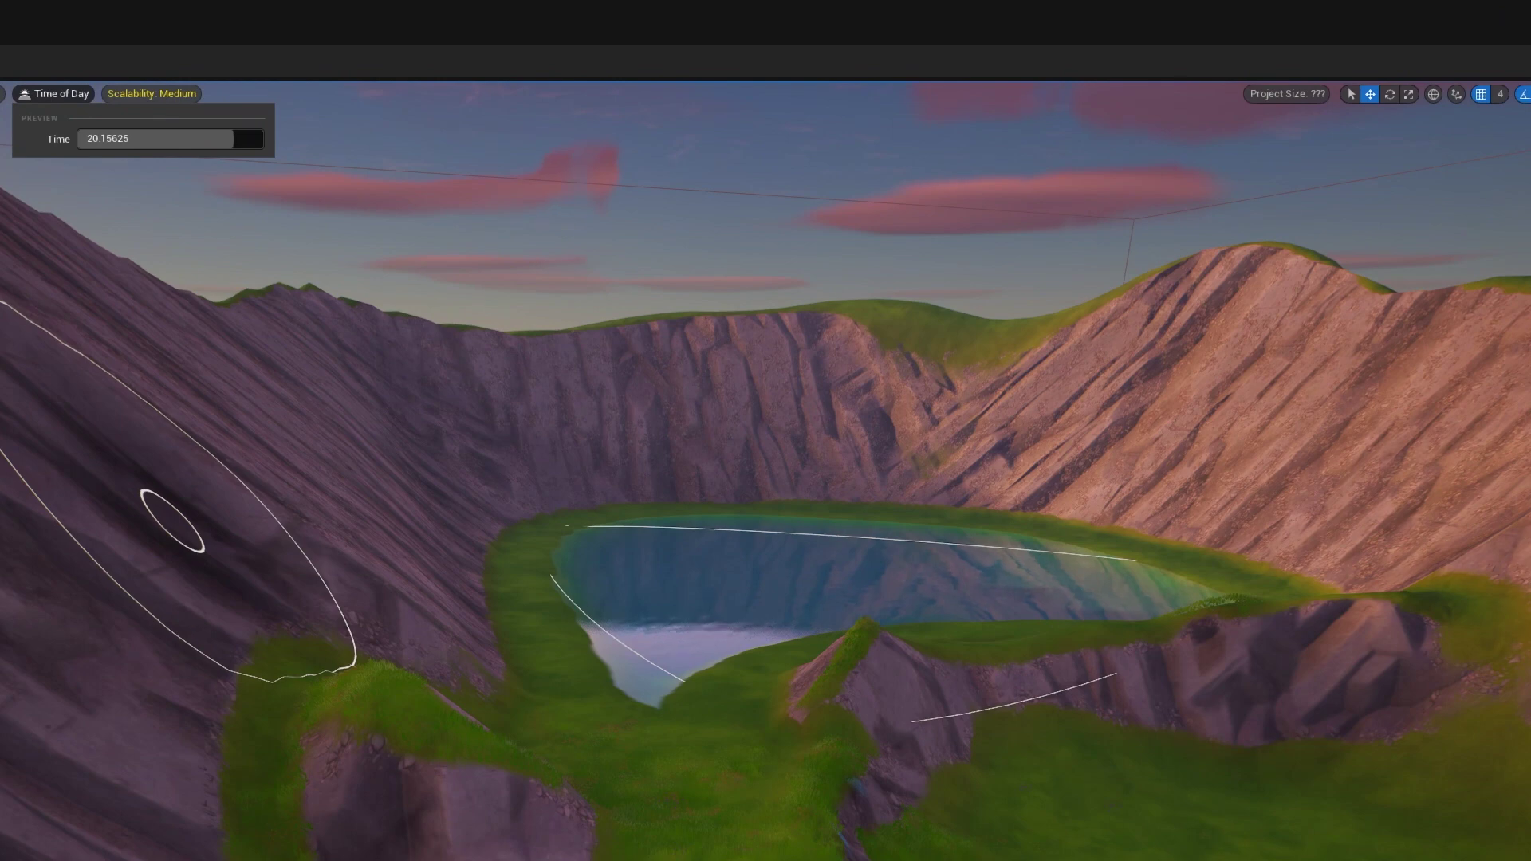
pyautogui.moveTo(233, 139); pyautogui.dragTo(230, 139)
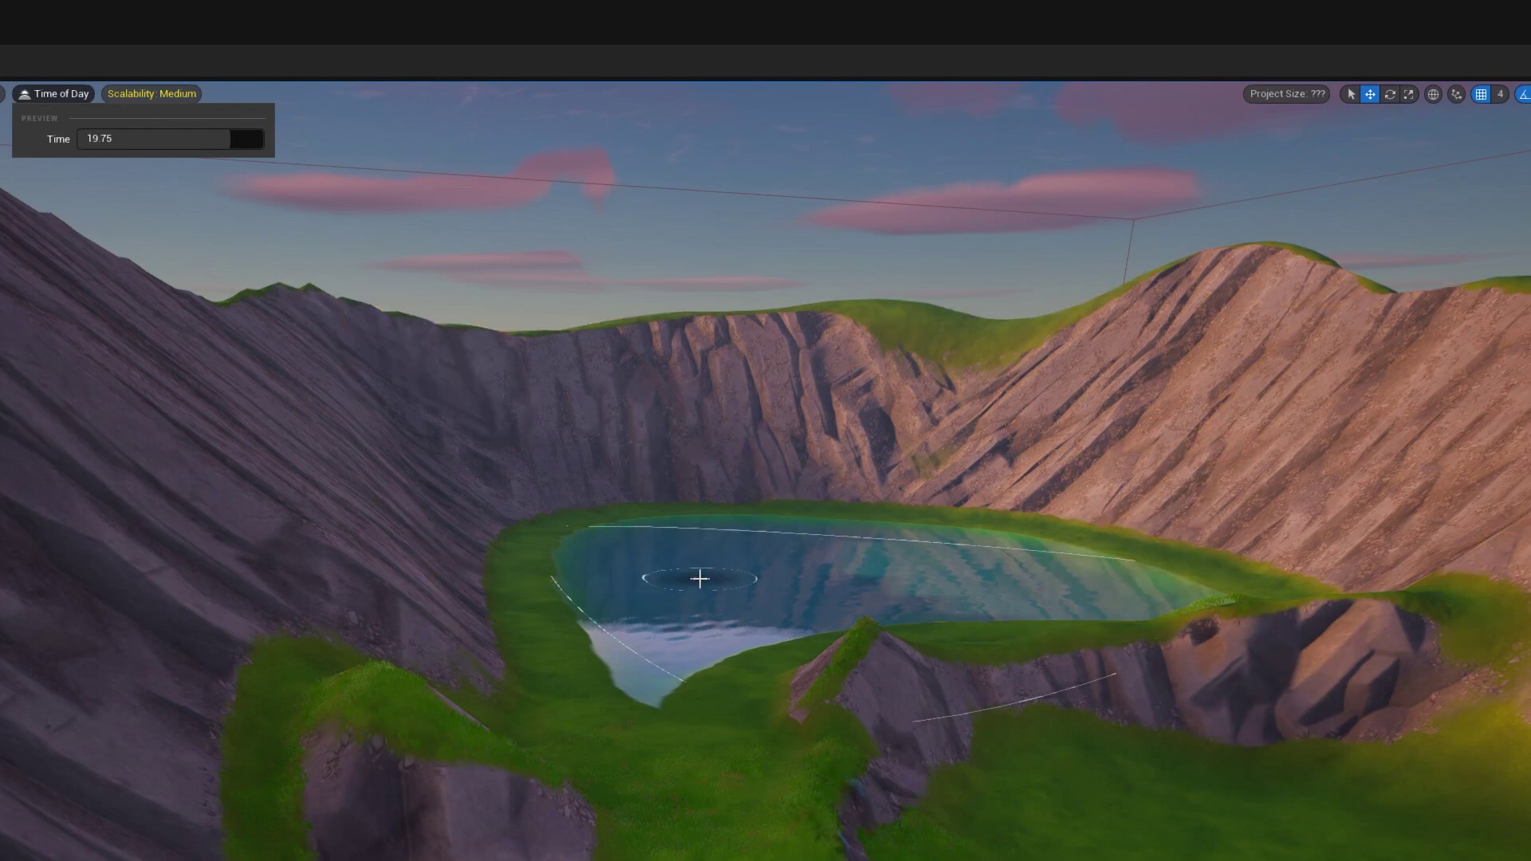
pyautogui.moveTo(147, 146); pyautogui.dragTo(110, 139)
pyautogui.click(838, 718)
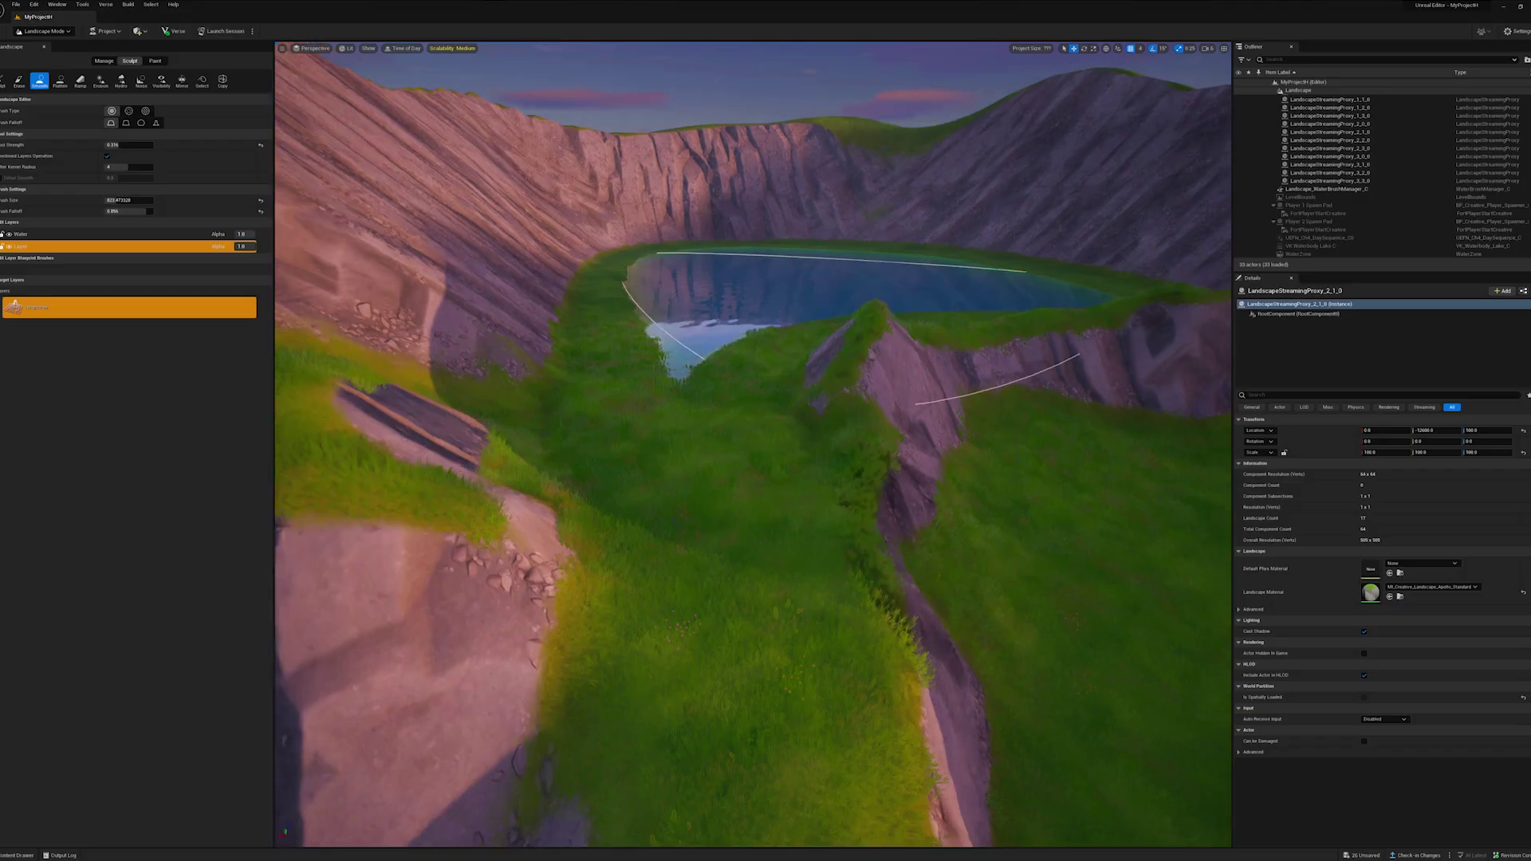
pyautogui.press('e')
pyautogui.moveTo(869, 441); pyautogui.dragTo(869, 441, button='right')
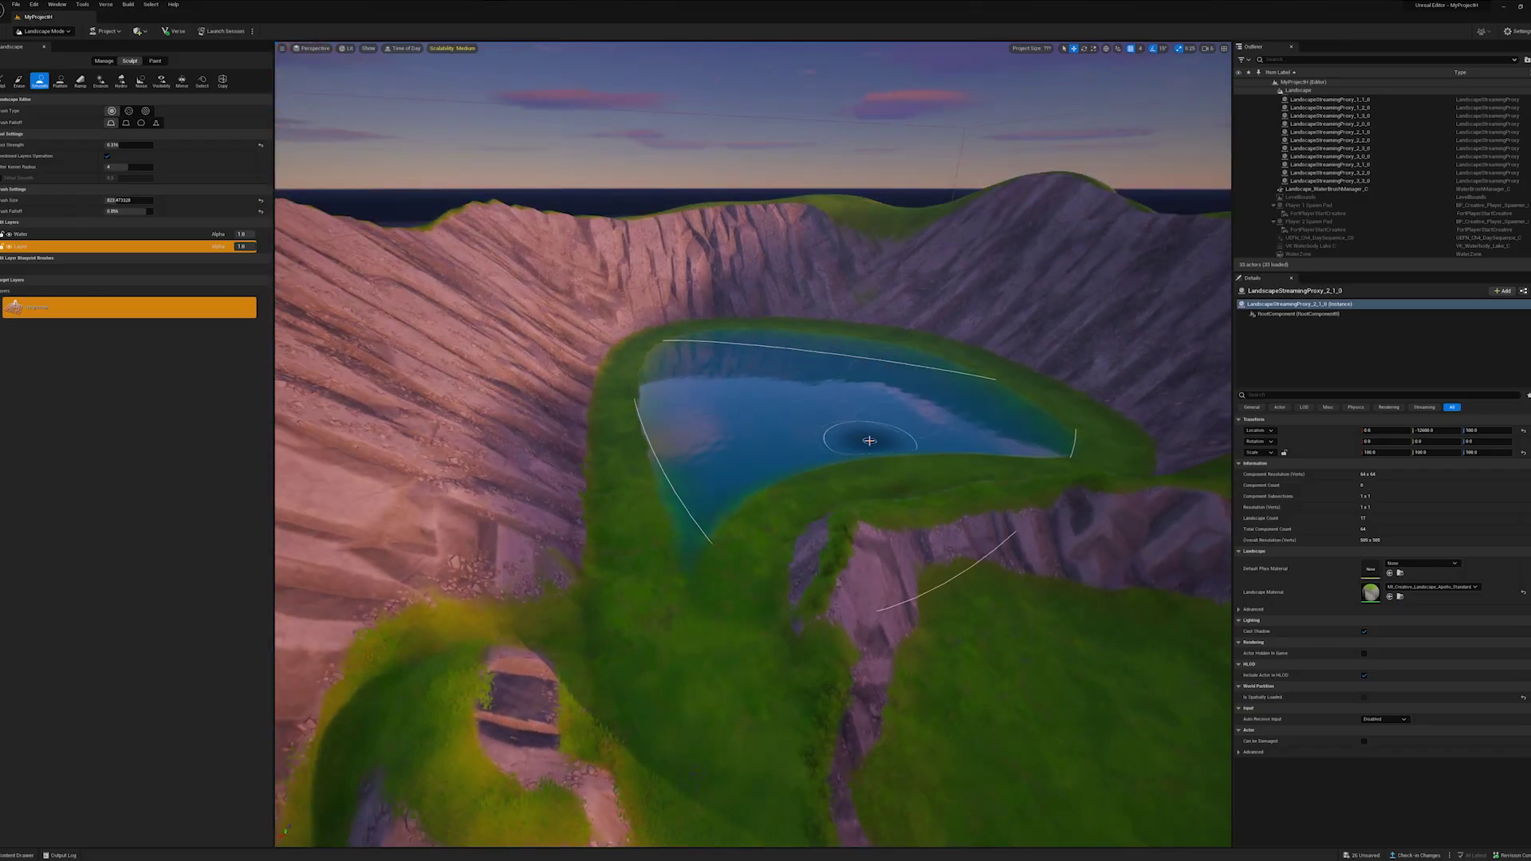